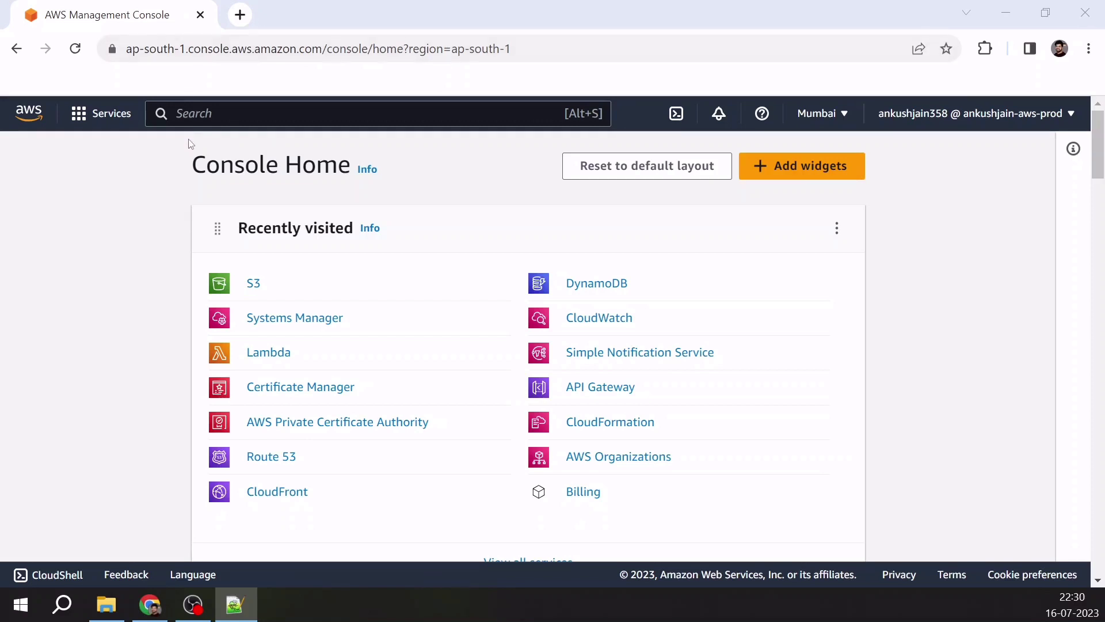
Find the S3 service in the console and show its list of buckets
left_click(230, 113)
type("S3")
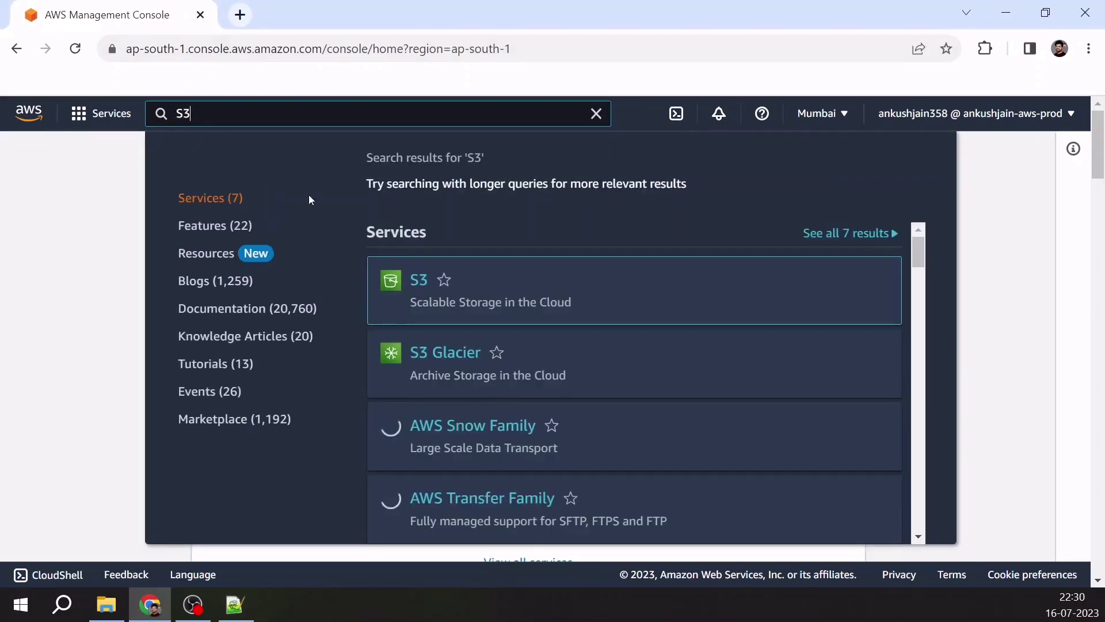
left_click(427, 291)
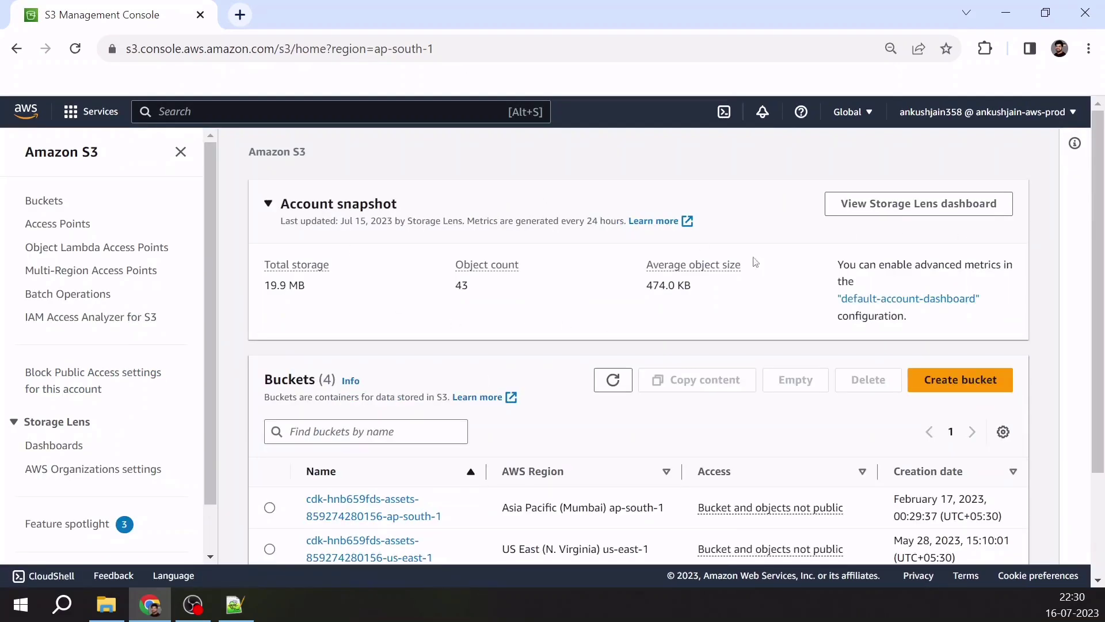
left_click(53, 203)
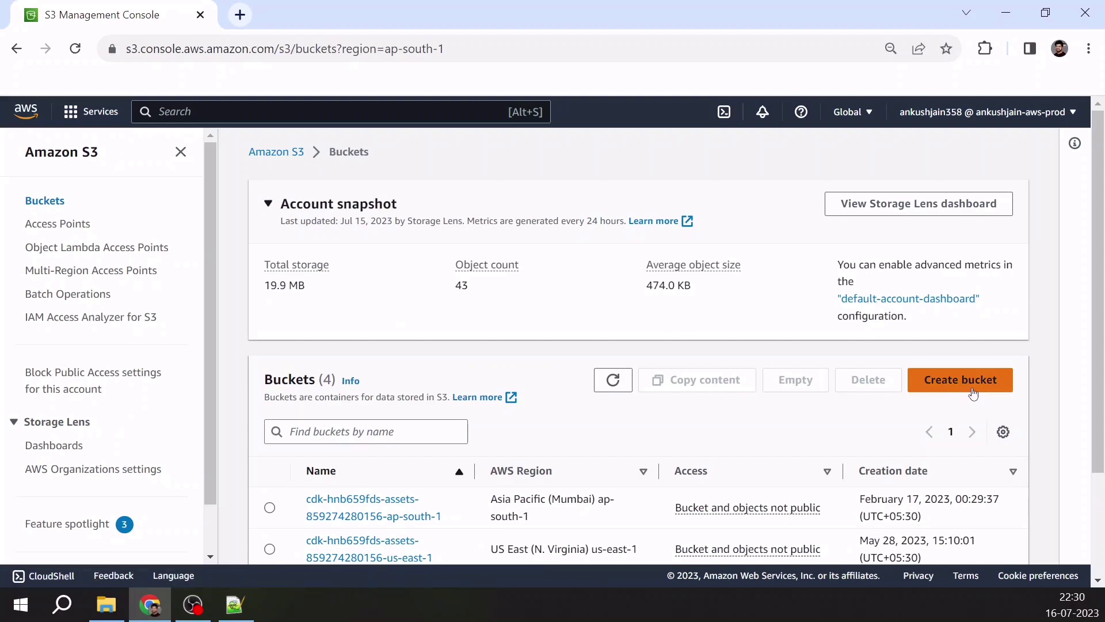
Start a new bucket and name it "s3-versioning-" followed by the account owner's first name
left_click(973, 393)
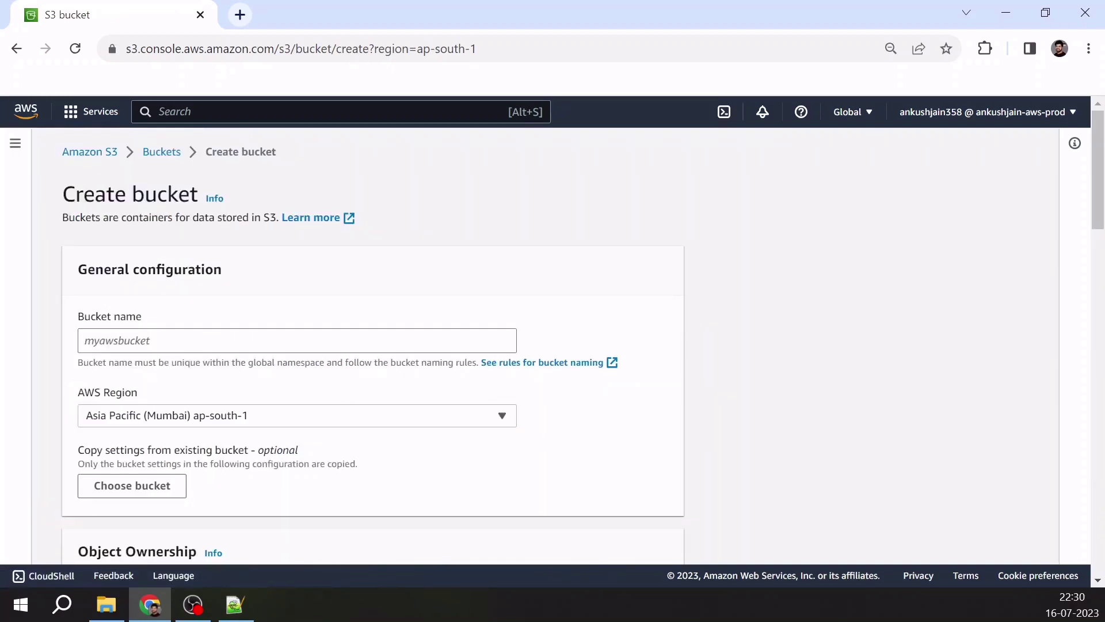
key("alt+Tab")
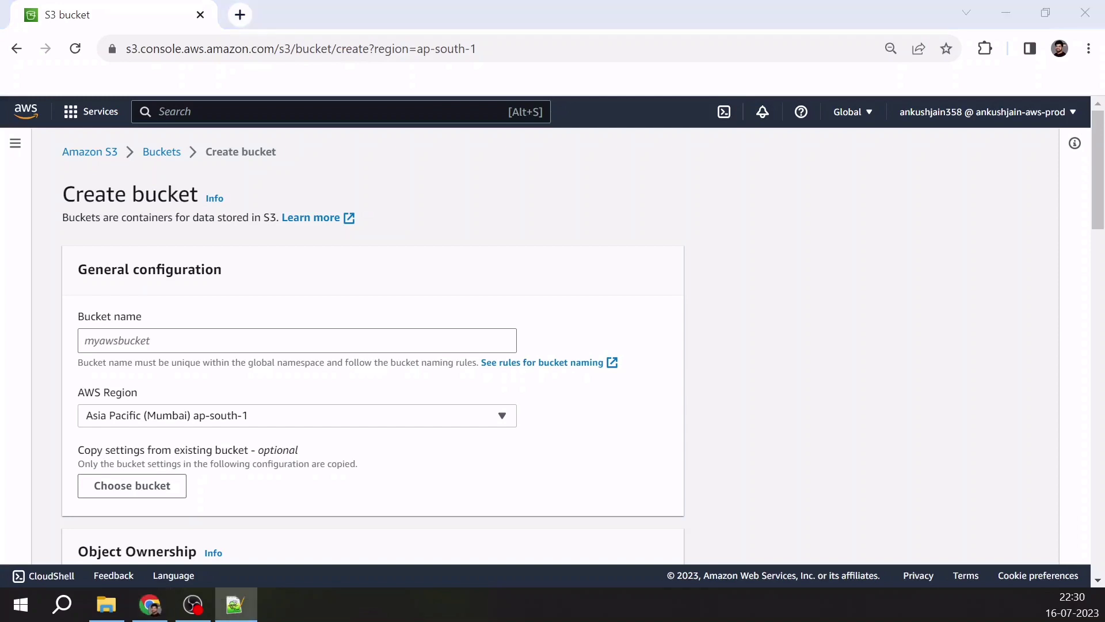
left_click(218, 339)
type("s3-versioning-ankush")
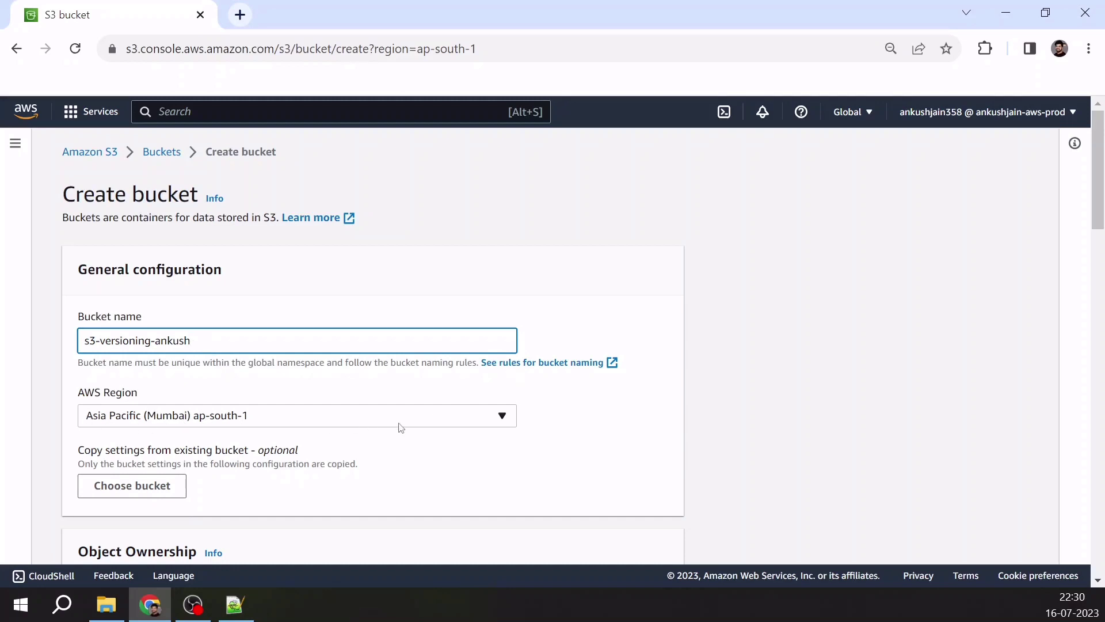
Create the bucket with the default settings, keeping ACLs disabled, all public access blocked and Bucket Versioning disabled
scroll(530, 432, "down", 3)
scroll(530, 431, "down", 3)
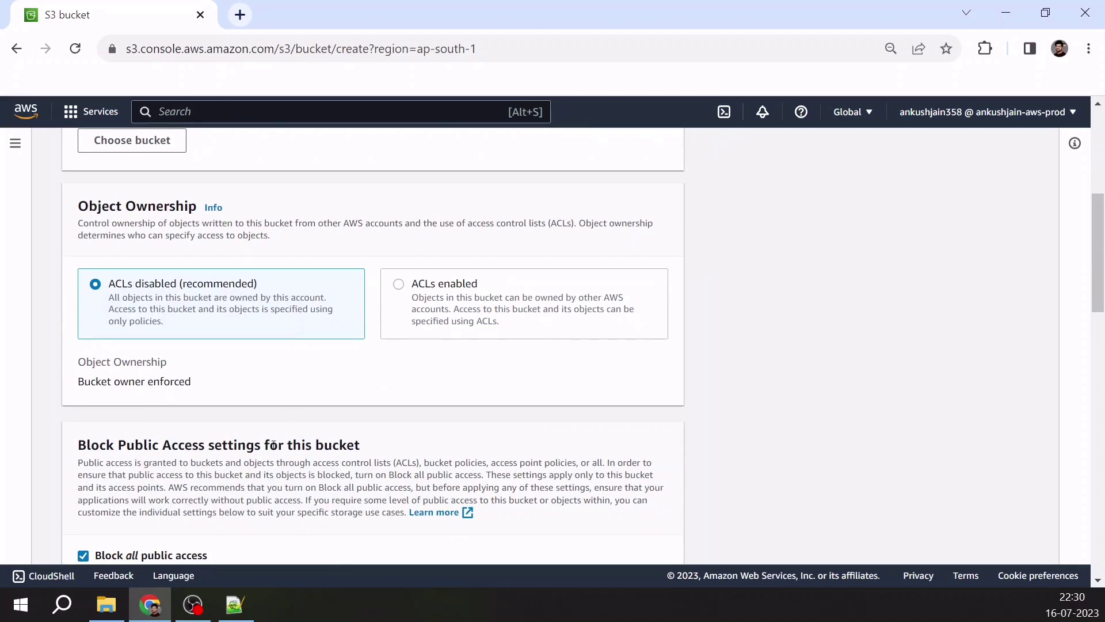
scroll(274, 447, "down", 4)
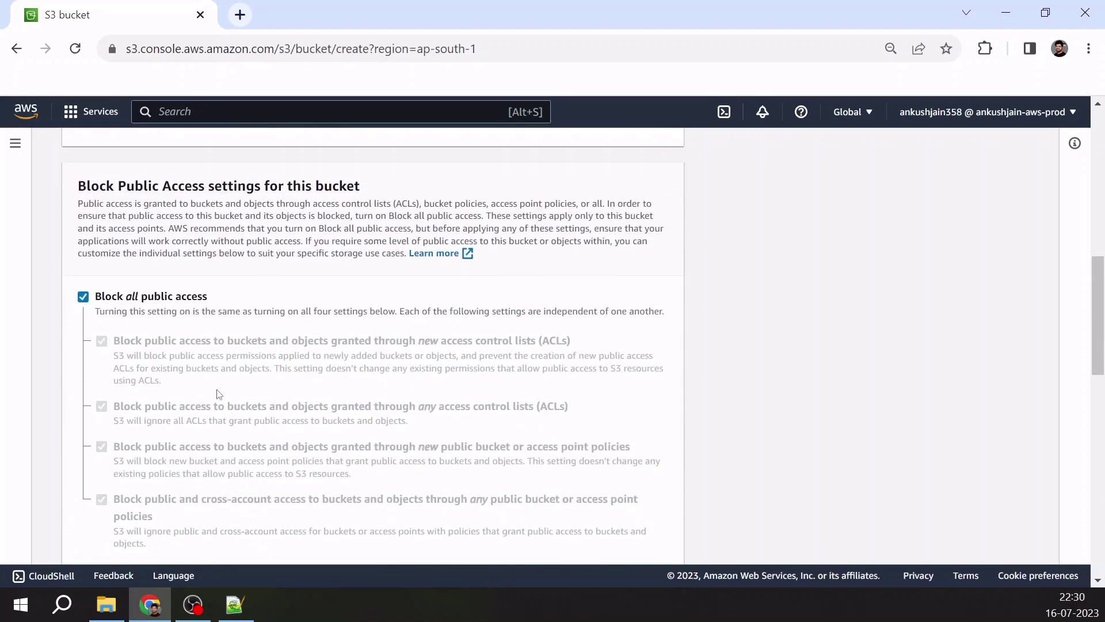
scroll(231, 403, "down", 4)
scroll(250, 419, "up", 5)
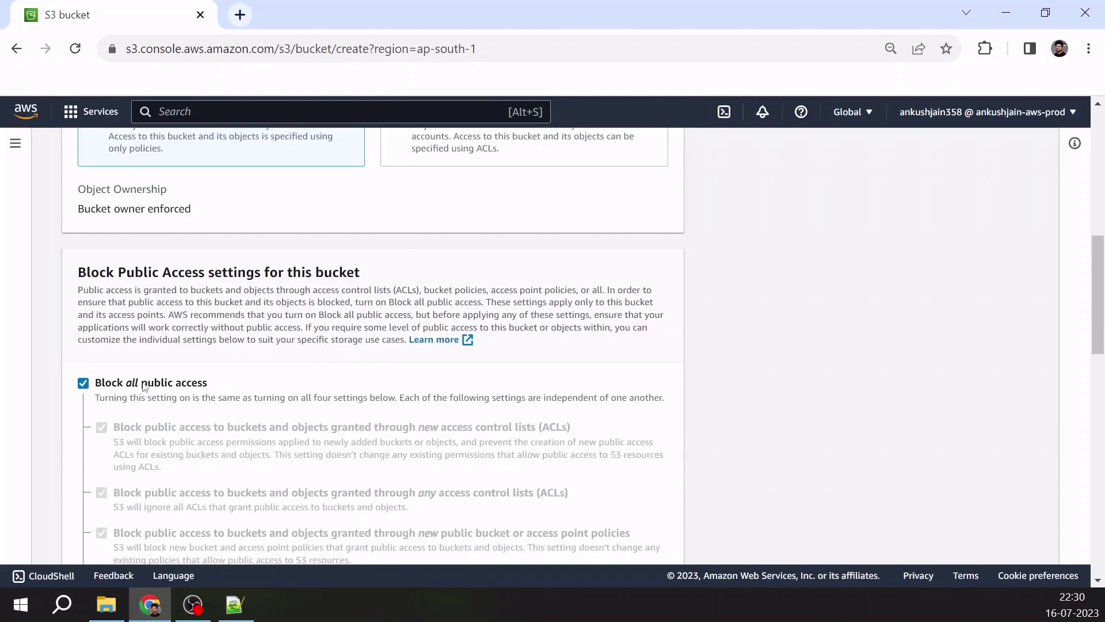
scroll(236, 400, "down", 6)
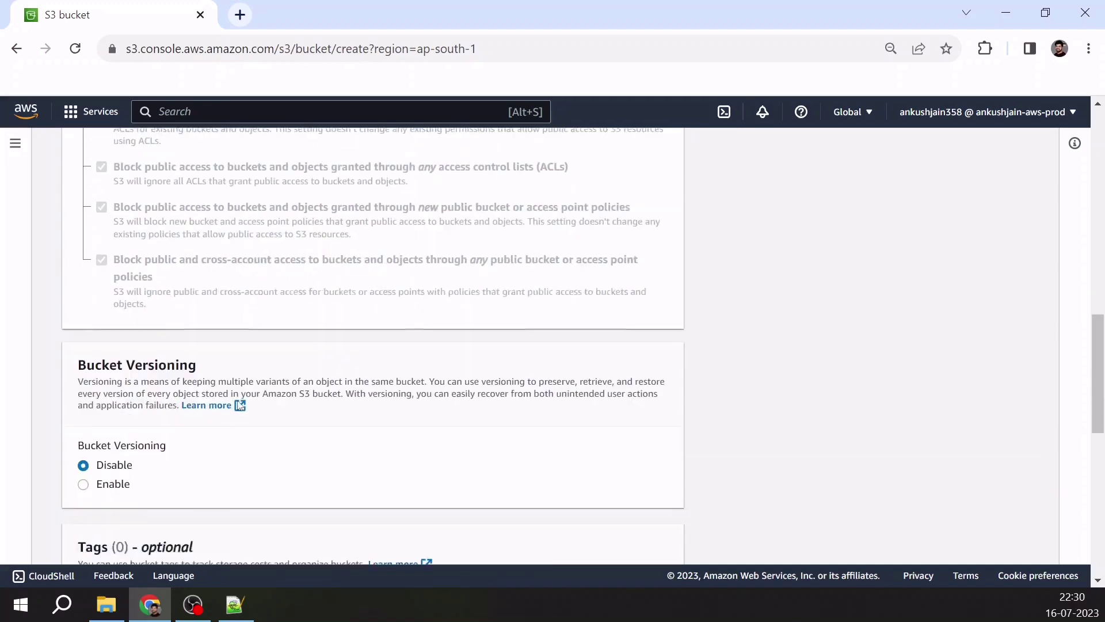
scroll(240, 405, "down", 1)
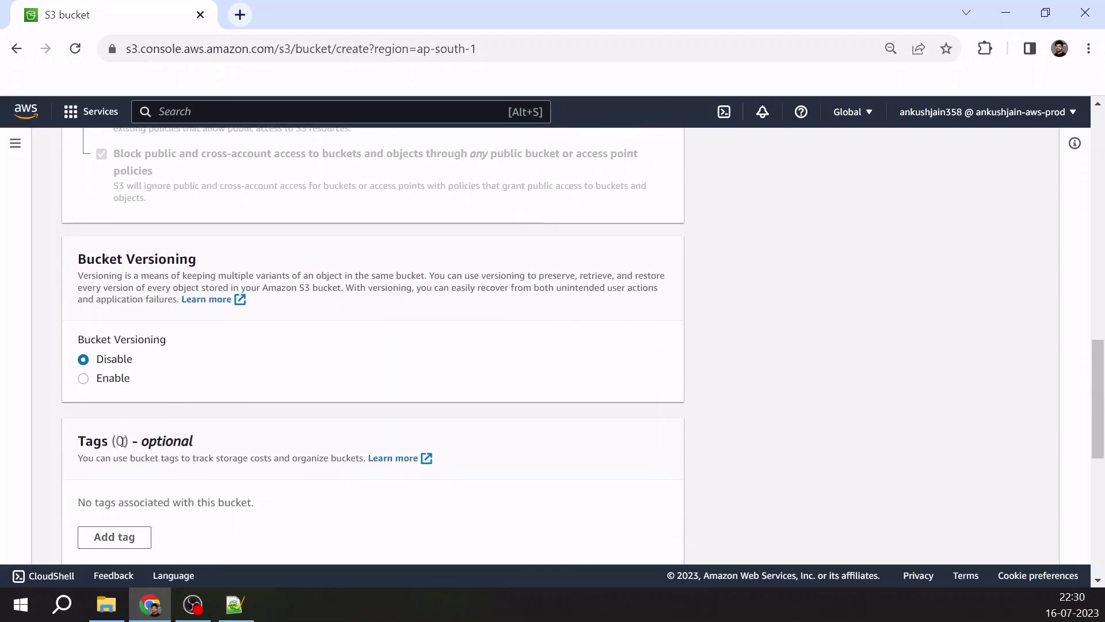
scroll(206, 420, "down", 8)
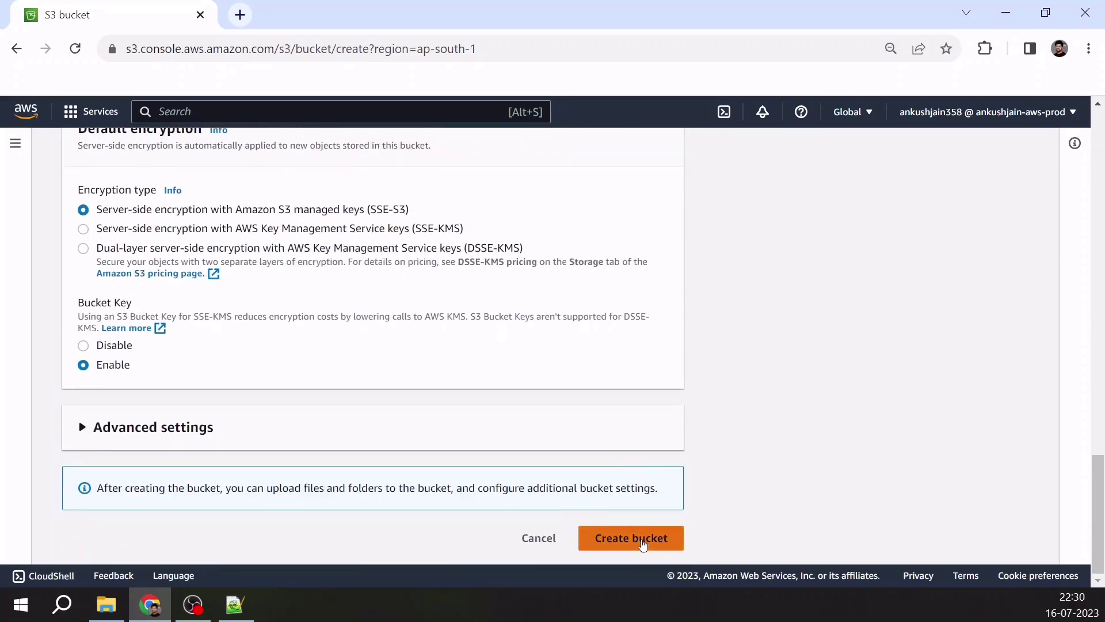
left_click(643, 541)
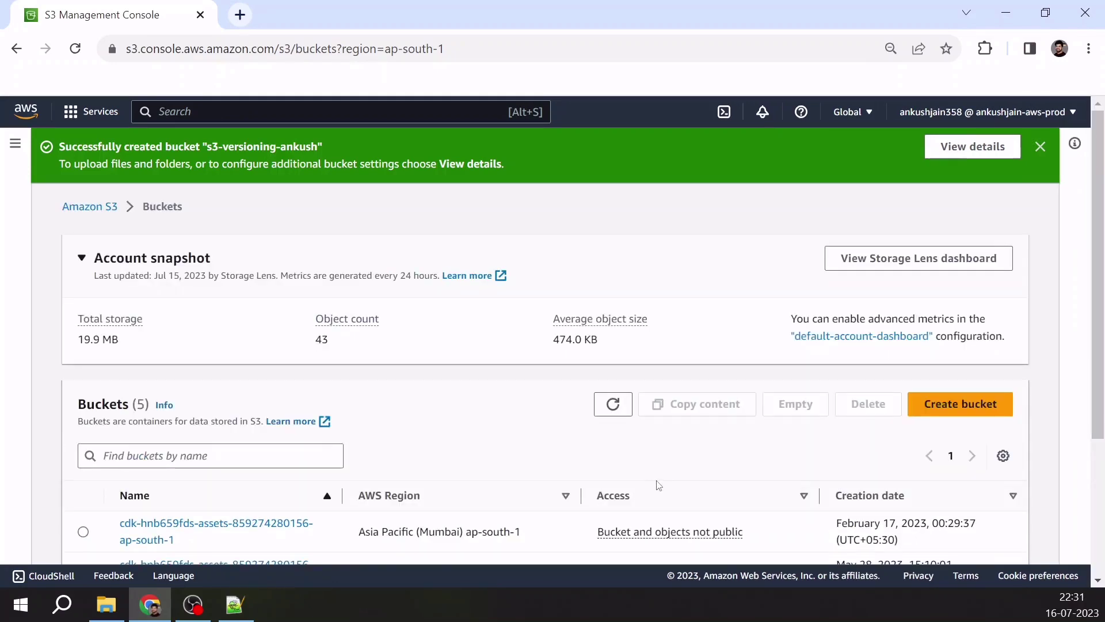
Open the new versioning bucket and add CDK.png and download.png from the Sample images folder to an upload
scroll(522, 453, "down", 3)
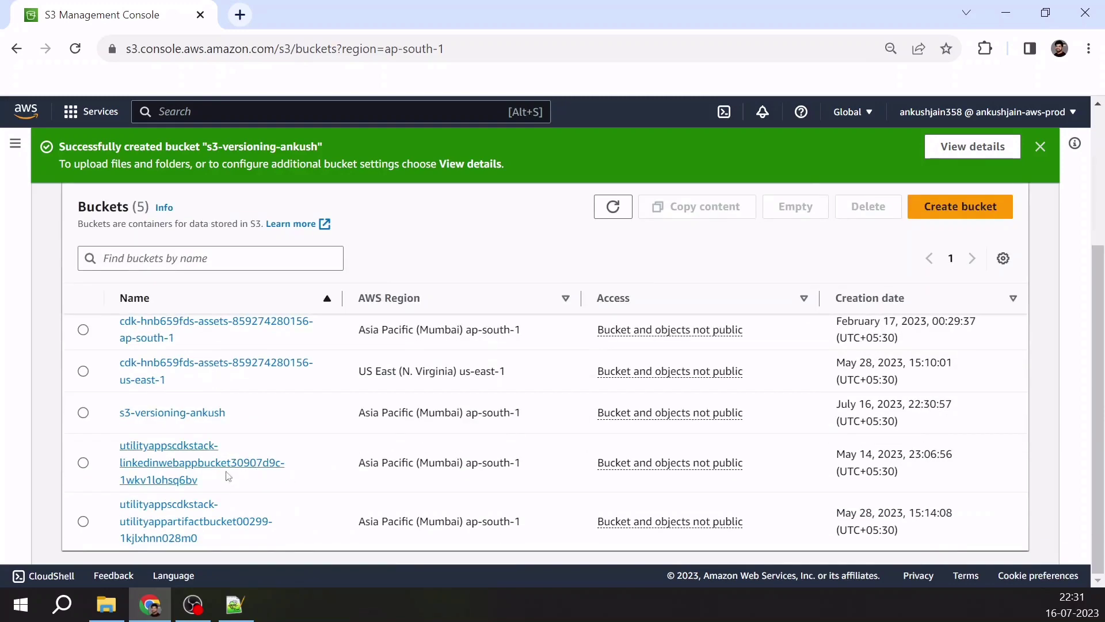
left_click(172, 413)
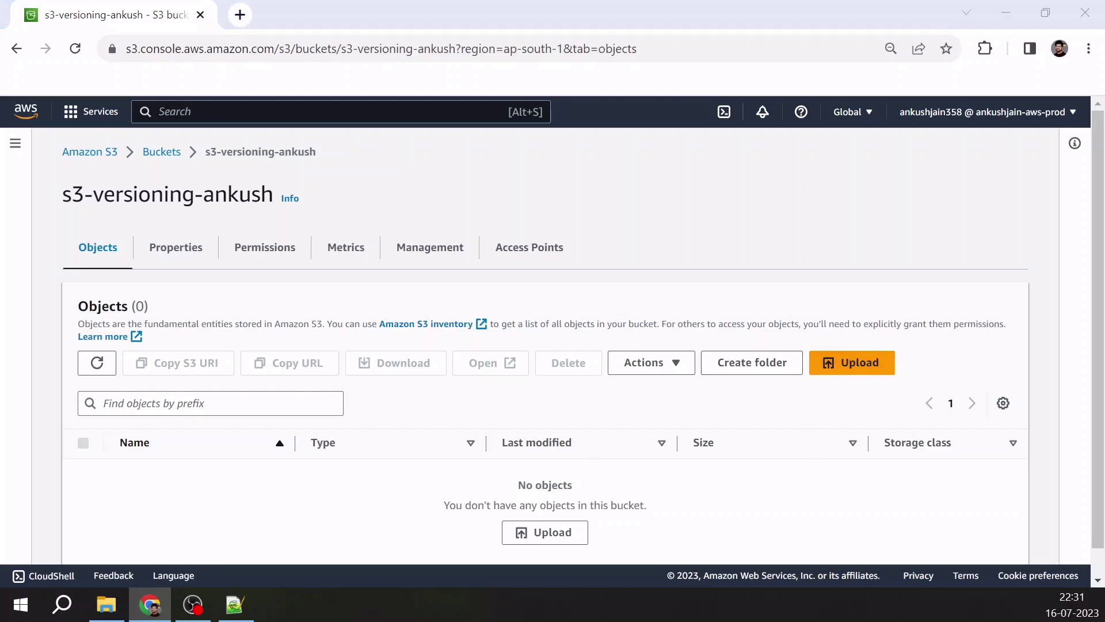
left_click(844, 366)
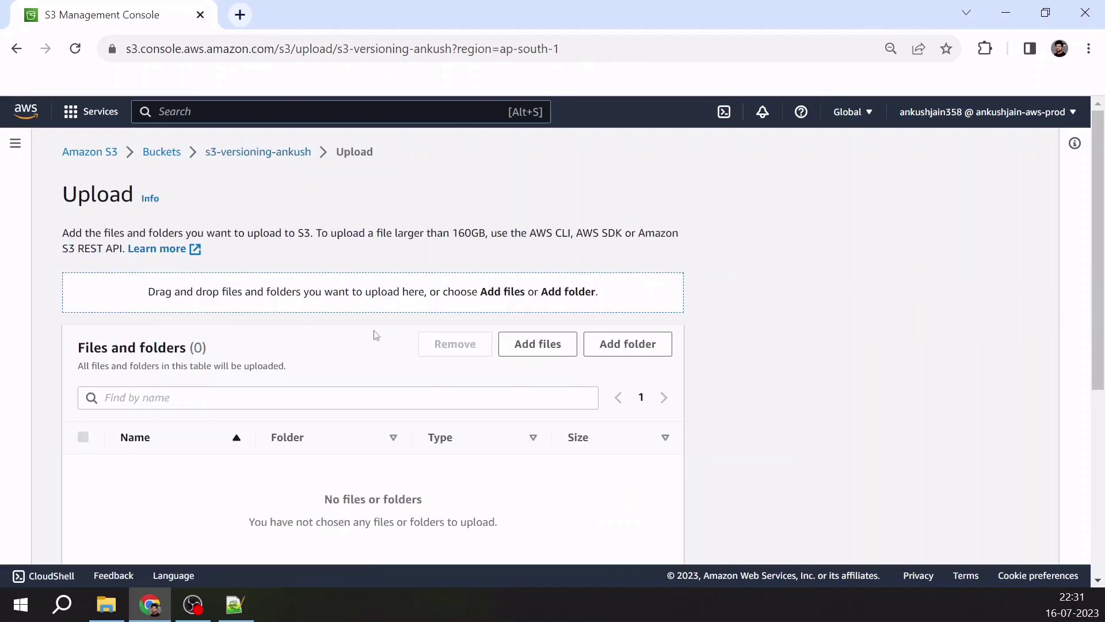
scroll(628, 285, "down", 5)
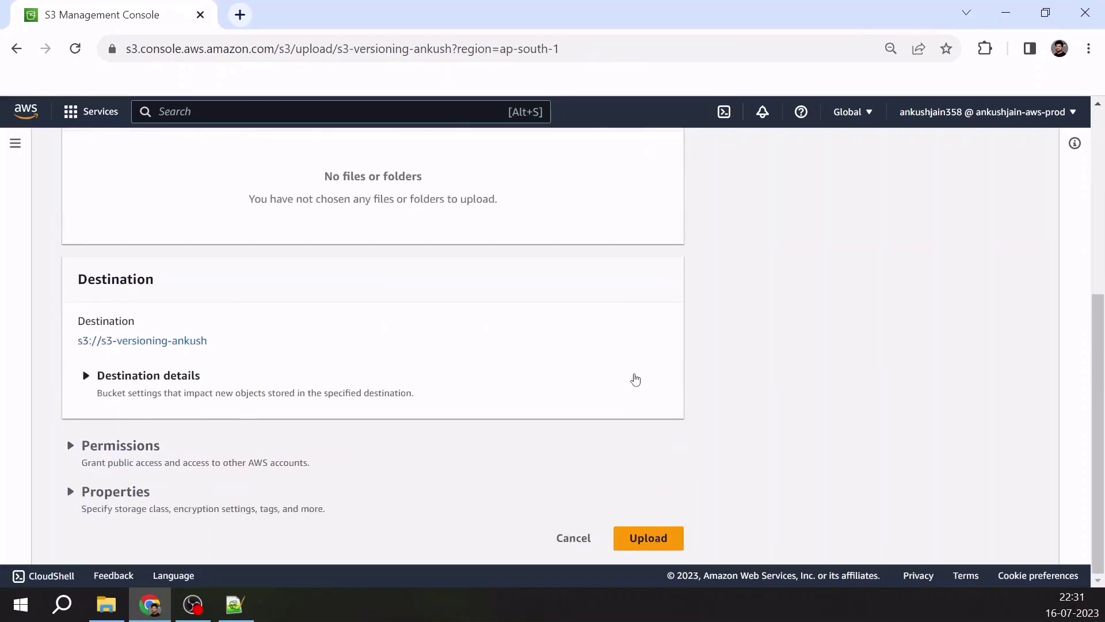
scroll(633, 377, "up", 5)
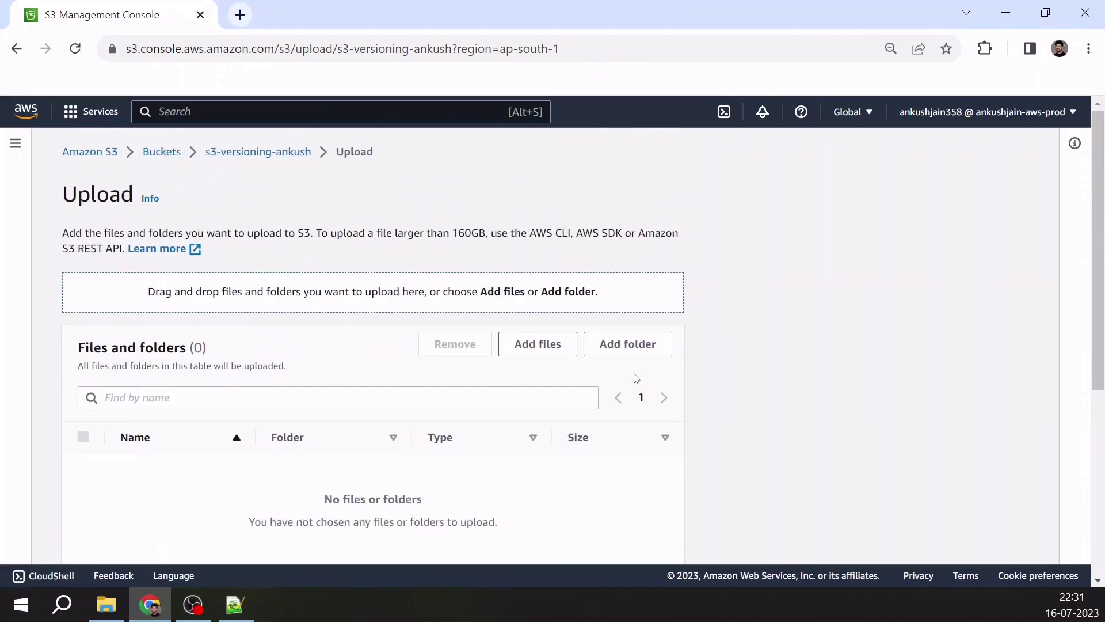
left_click(540, 342)
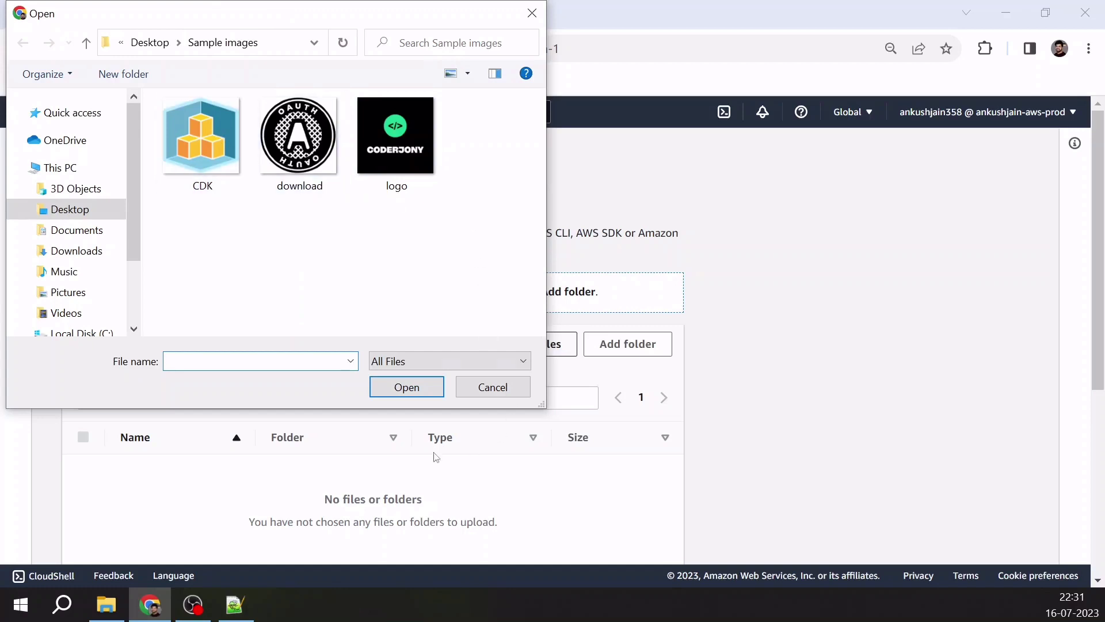
left_click(209, 150)
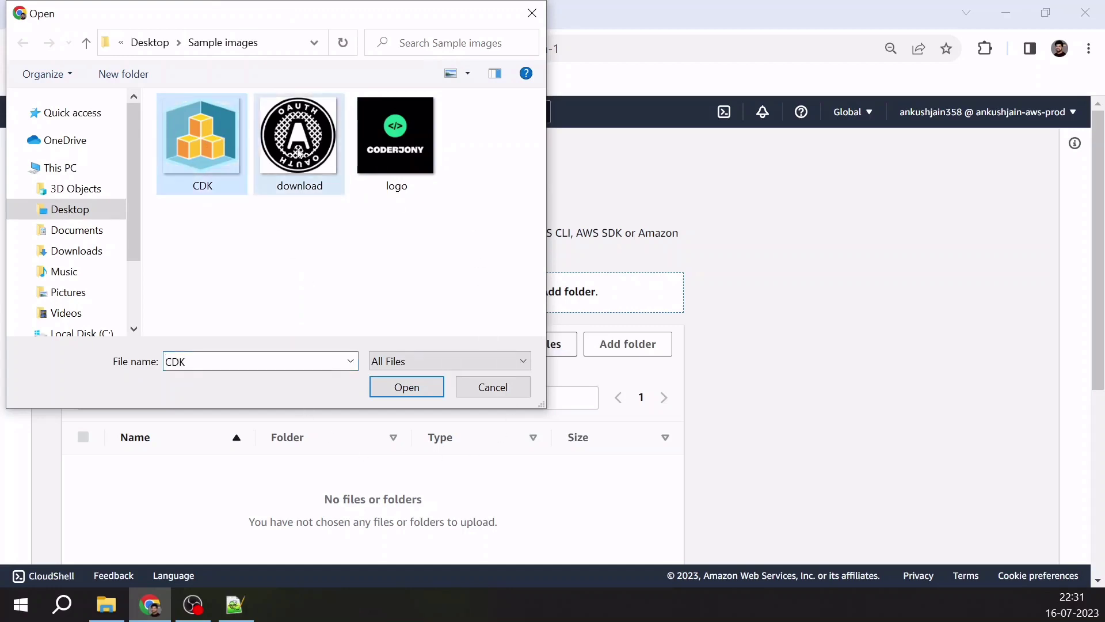
left_click(300, 141, "ctrl")
left_click(414, 388)
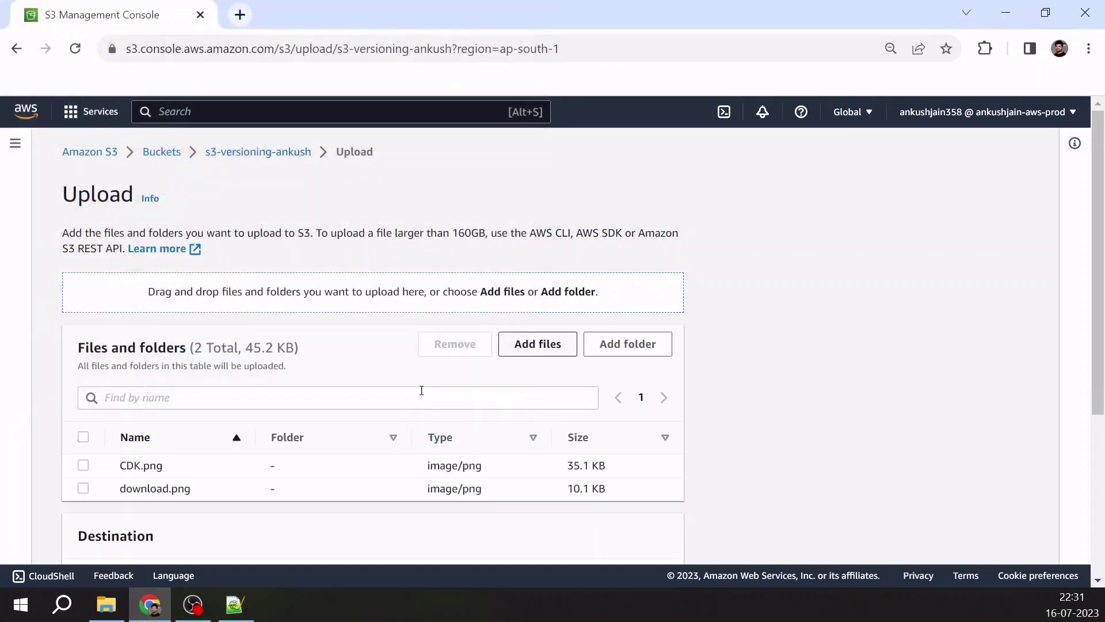
Upload the two chosen images to the bucket and close the upload status page
scroll(426, 397, "down", 4)
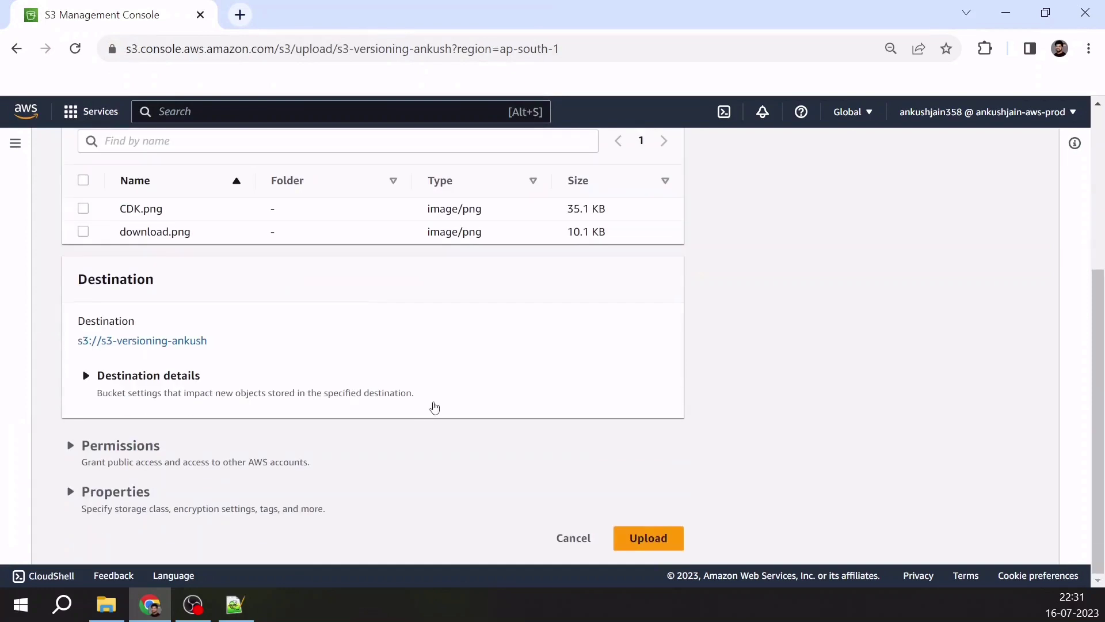
left_click(662, 538)
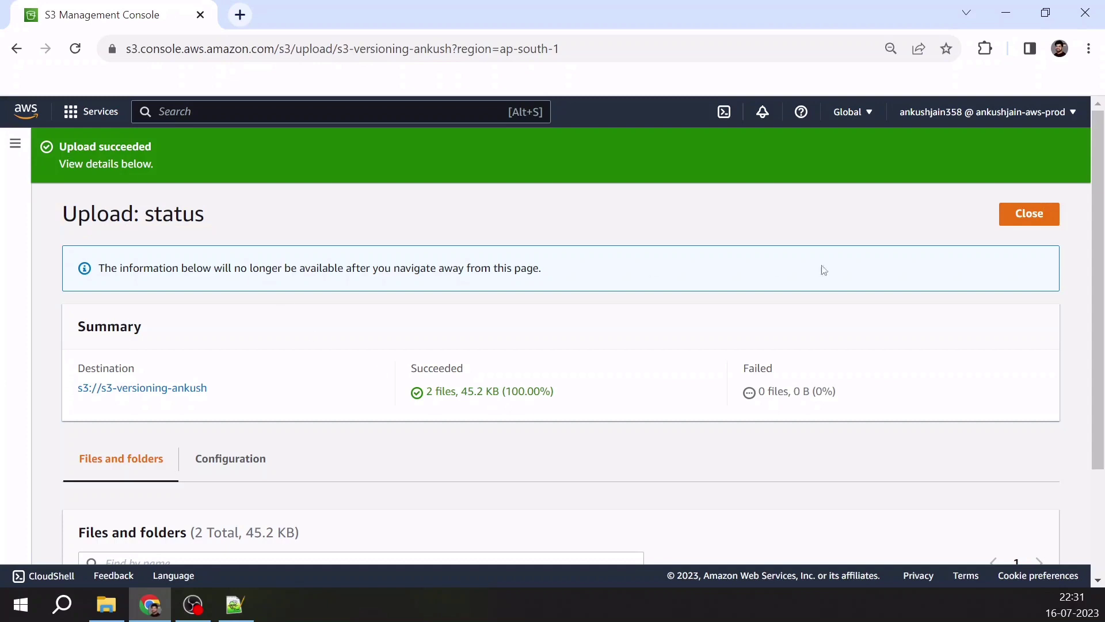
left_click(1034, 213)
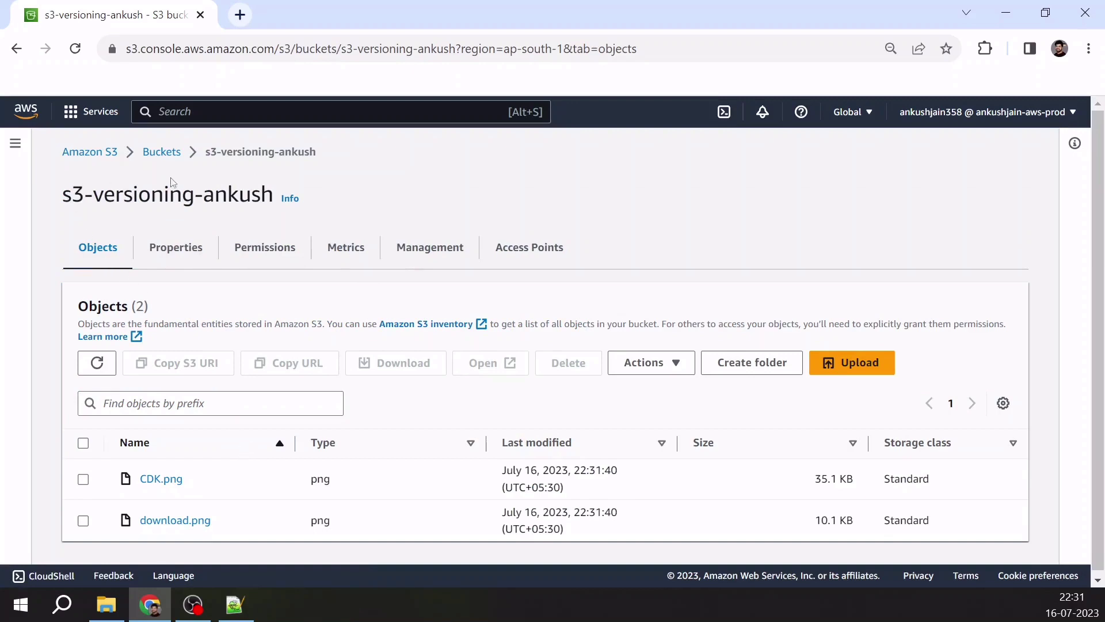
Enable Bucket Versioning in the bucket's properties and save the change
left_click_drag(204, 152, 339, 151)
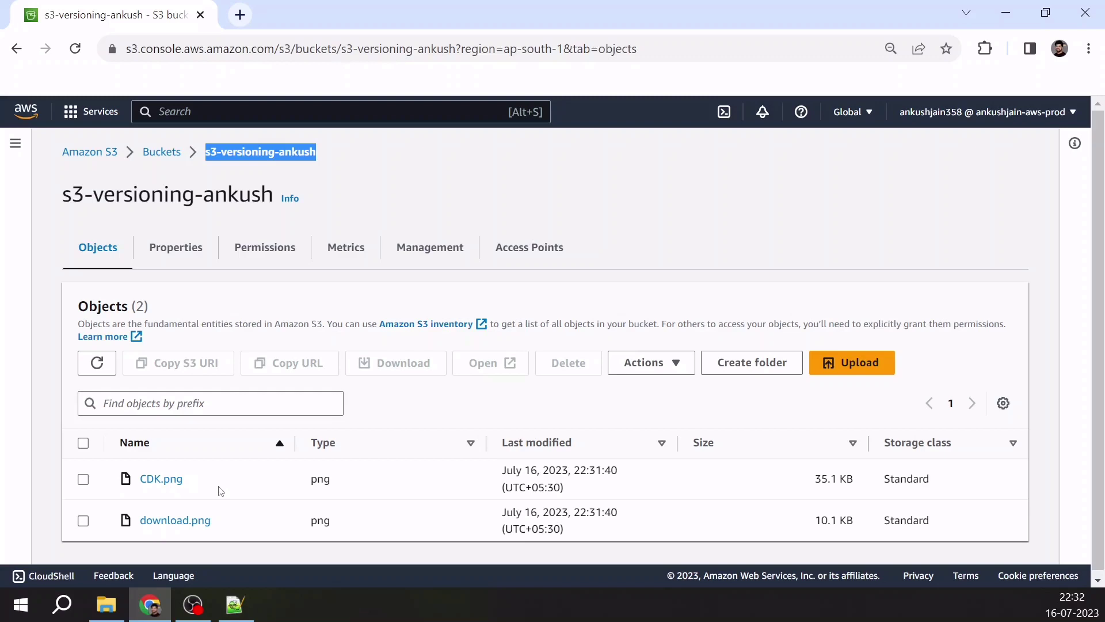
left_click(176, 250)
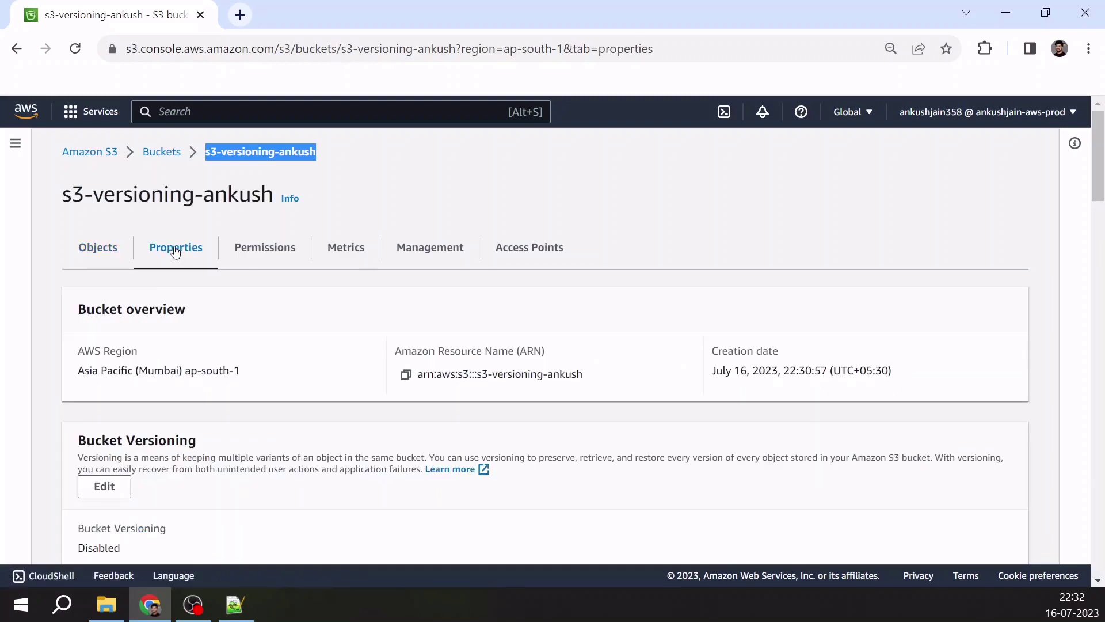
scroll(203, 473, "down", 3)
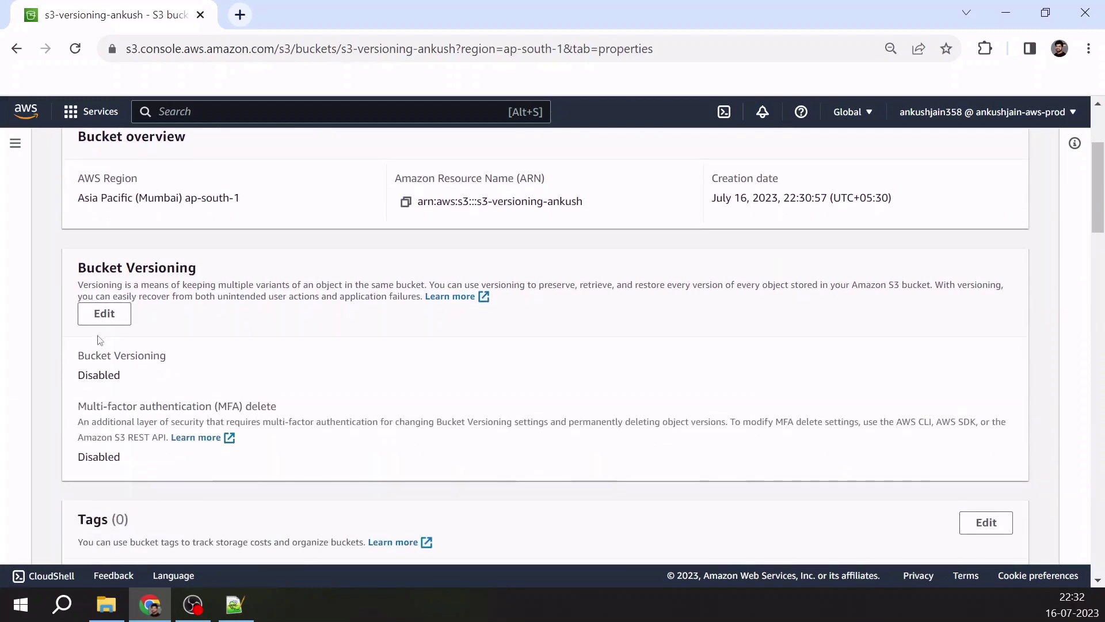
left_click(108, 316)
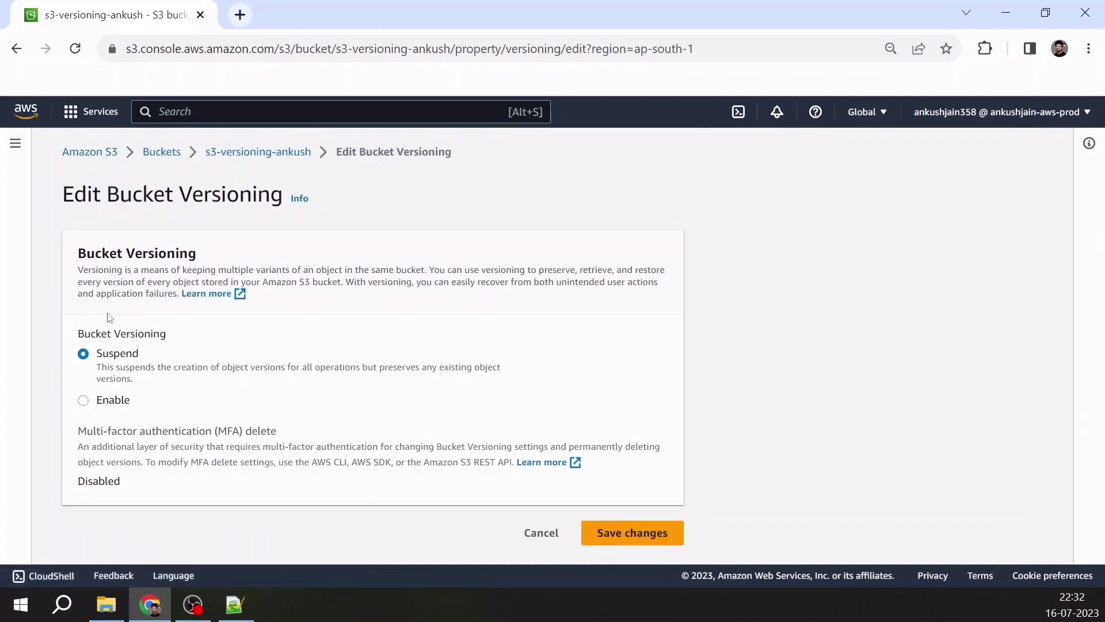
left_click(84, 401)
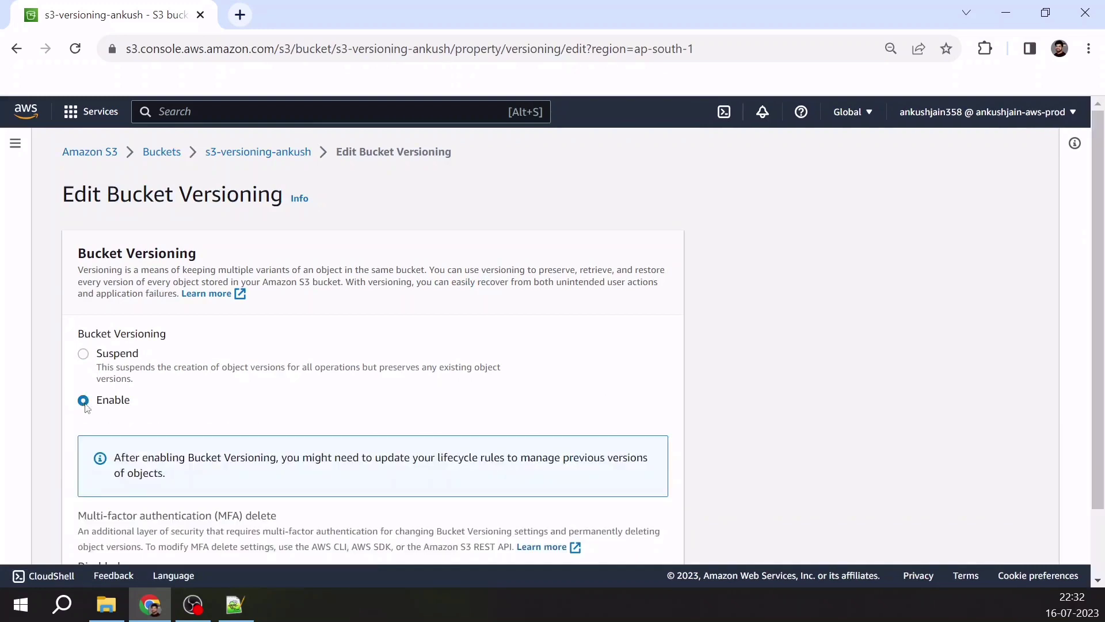
scroll(535, 439, "down", 2)
left_click(634, 537)
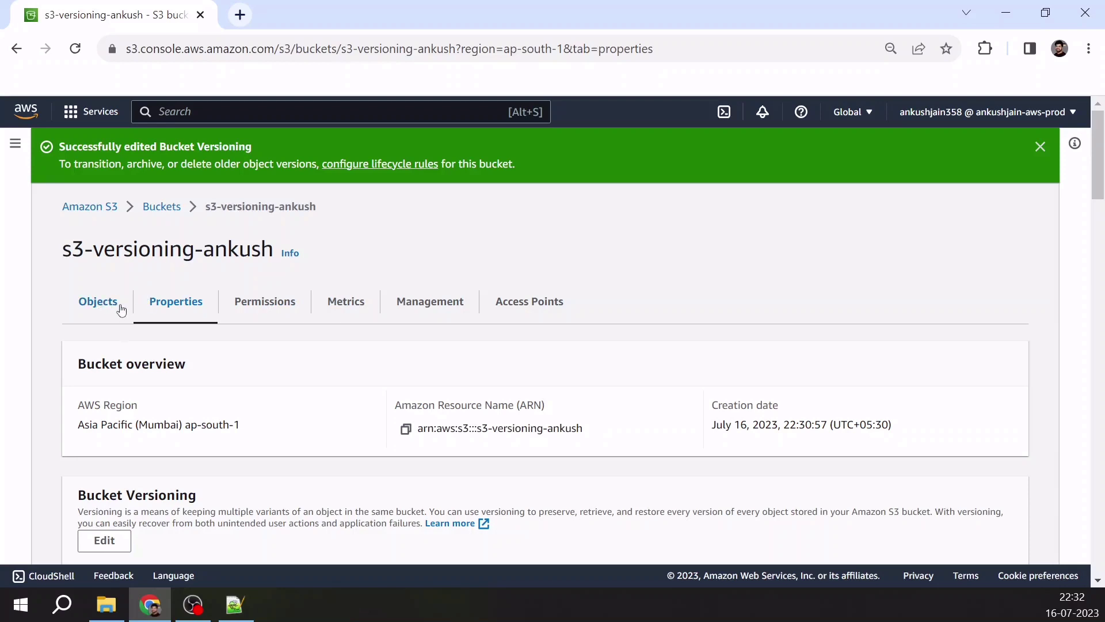
Return to the bucket's objects and show their versions to examine the version IDs
left_click(99, 303)
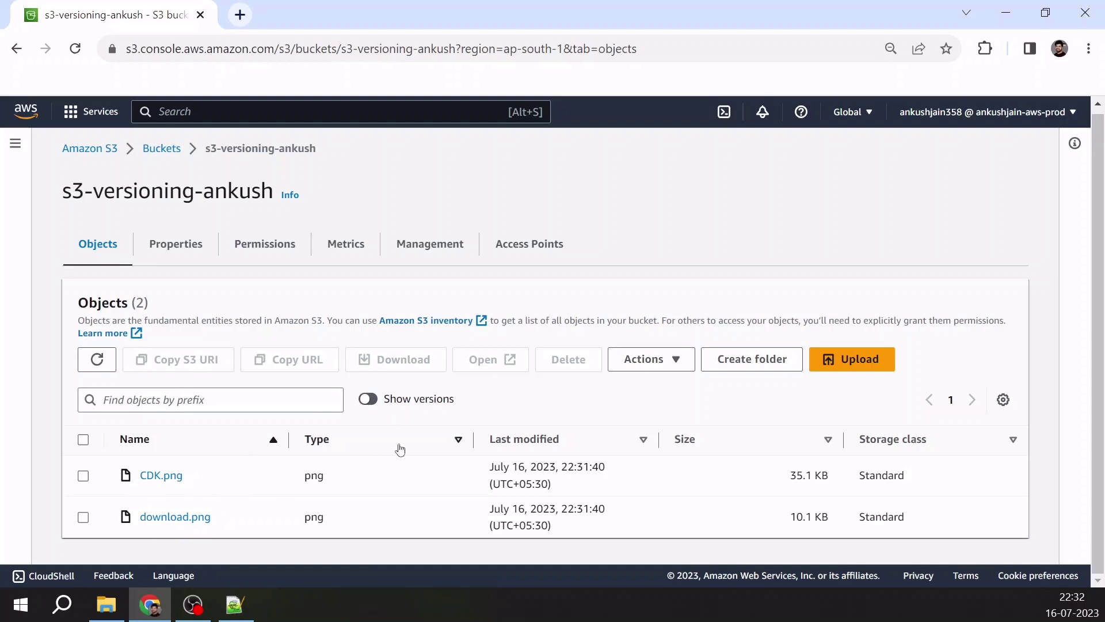
left_click(371, 400)
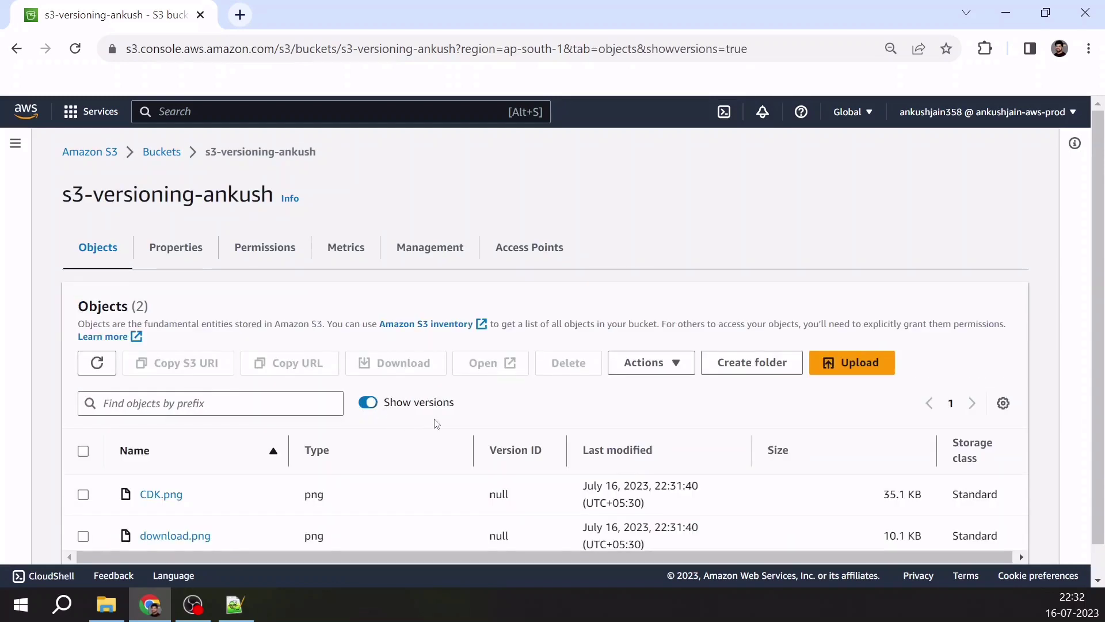
scroll(436, 423, "down", 1)
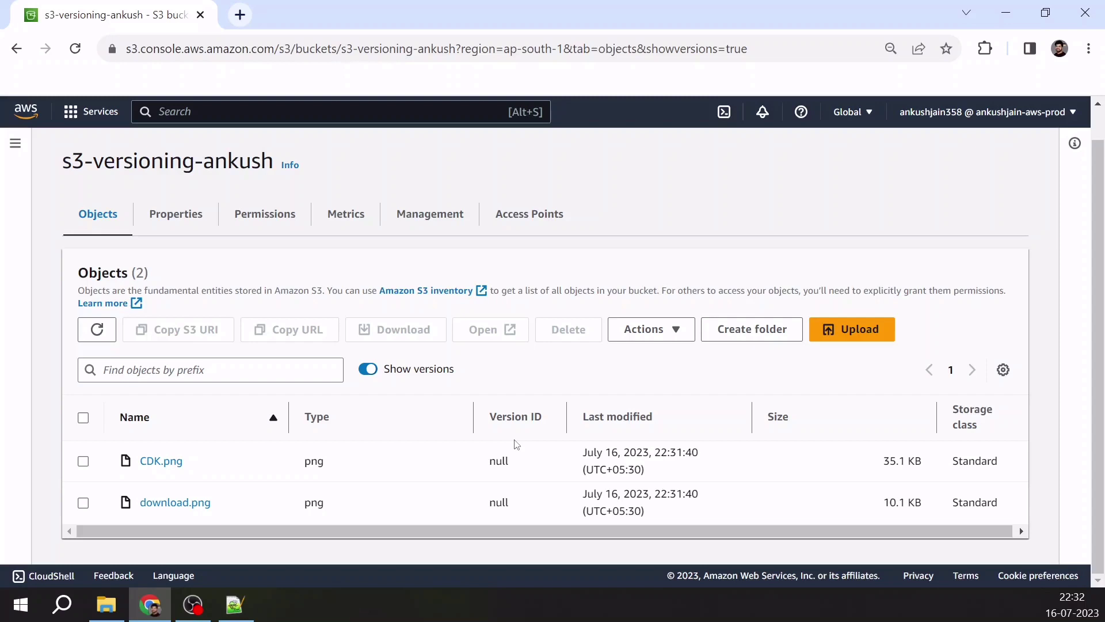
Upload logo.jpg from the Sample images folder to the bucket and close the upload status page
left_click(856, 338)
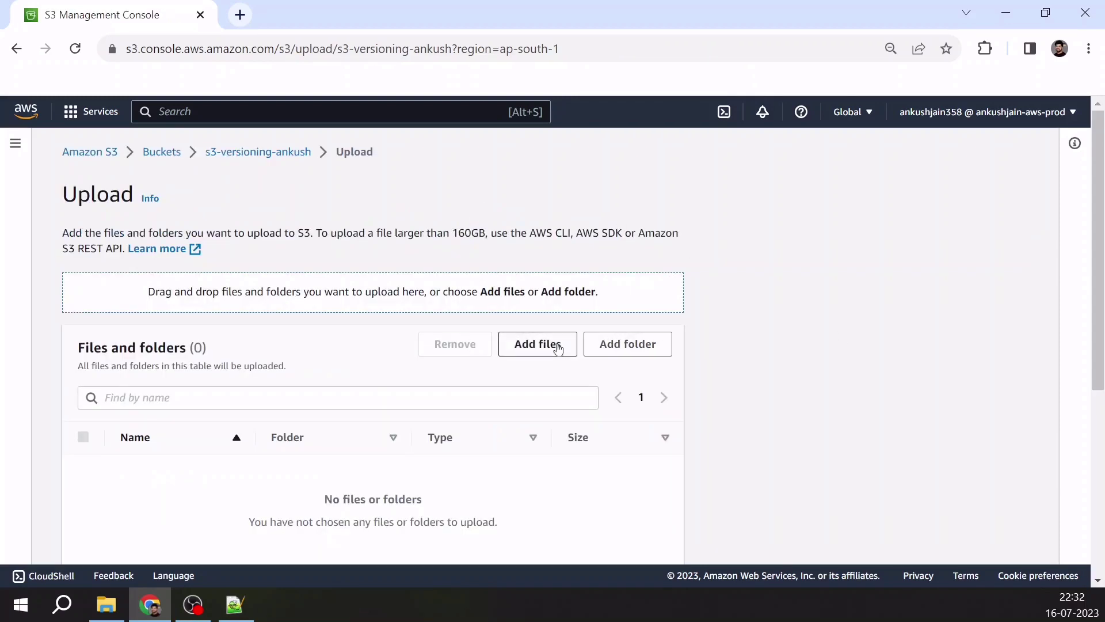
left_click(558, 348)
left_click(397, 157)
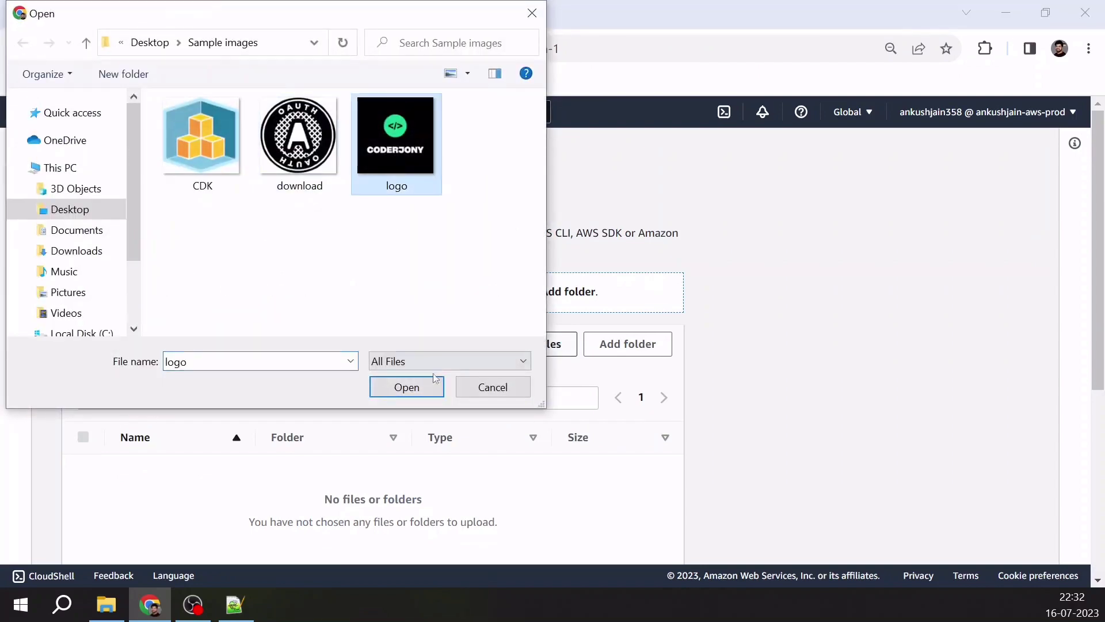
left_click(406, 387)
scroll(651, 461, "down", 5)
left_click(656, 539)
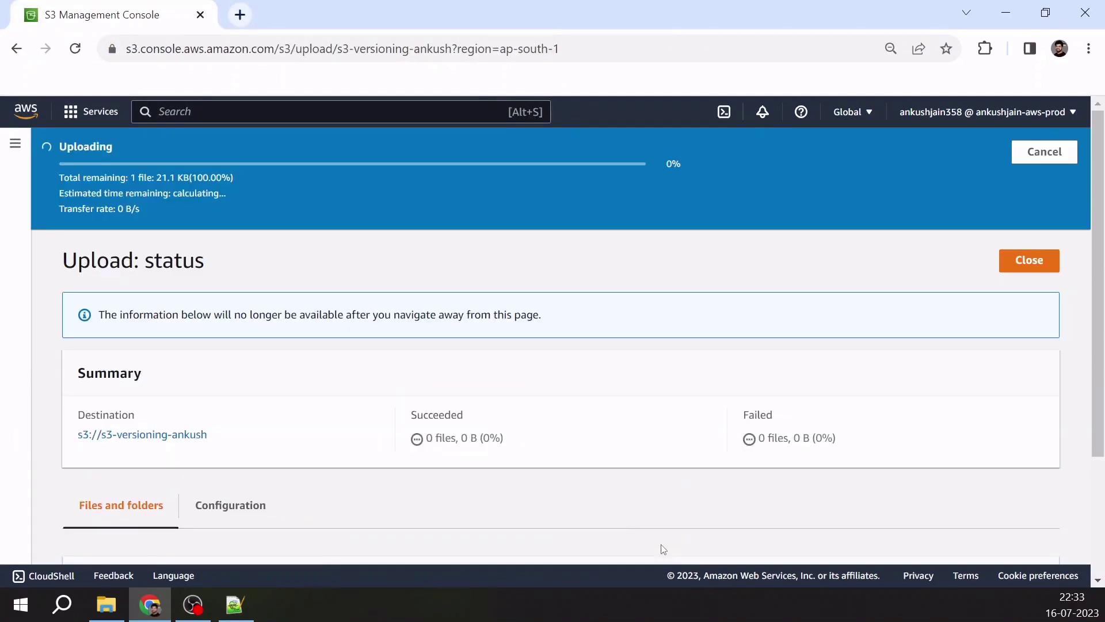
left_click(1028, 214)
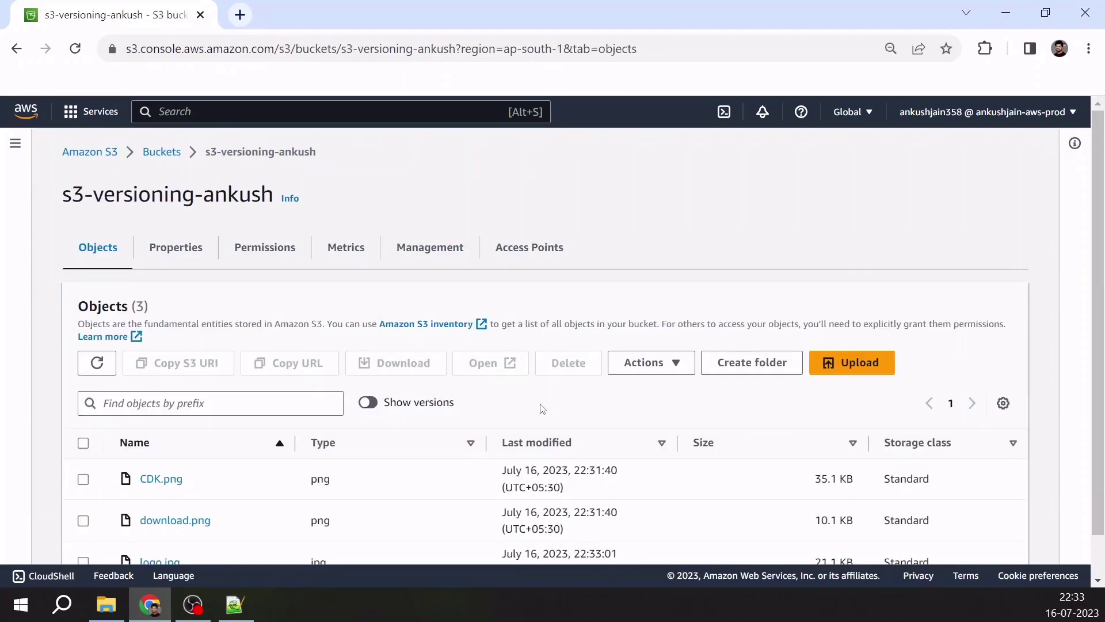
Show the object versions and widen the Version ID column to examine the version ID of logo.jpg
scroll(541, 410, "down", 1)
left_click(369, 357)
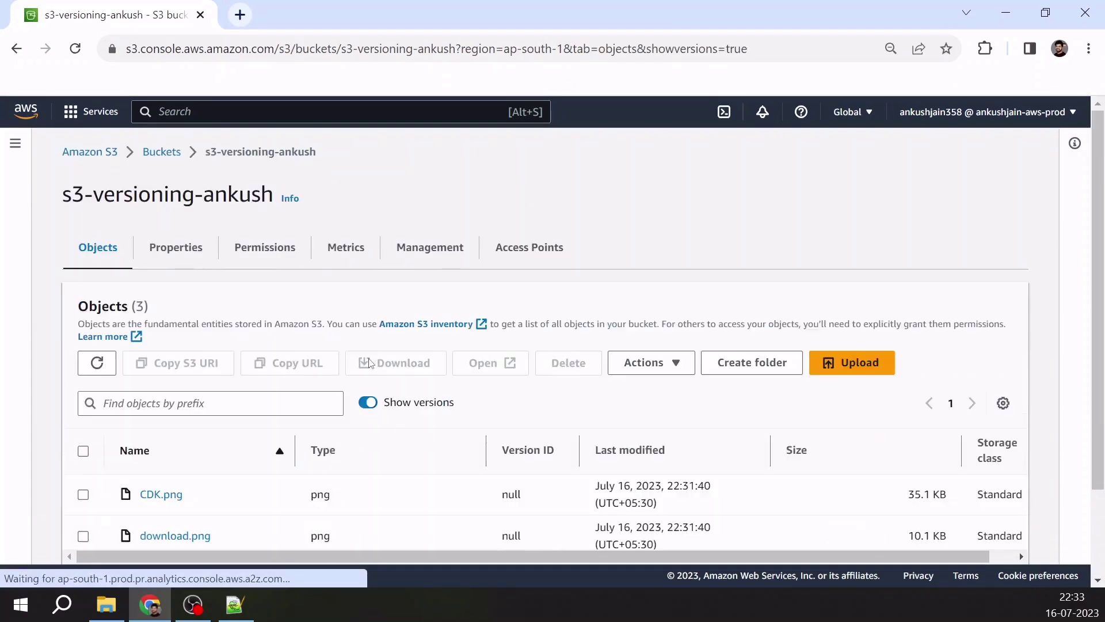
scroll(503, 370, "down", 2)
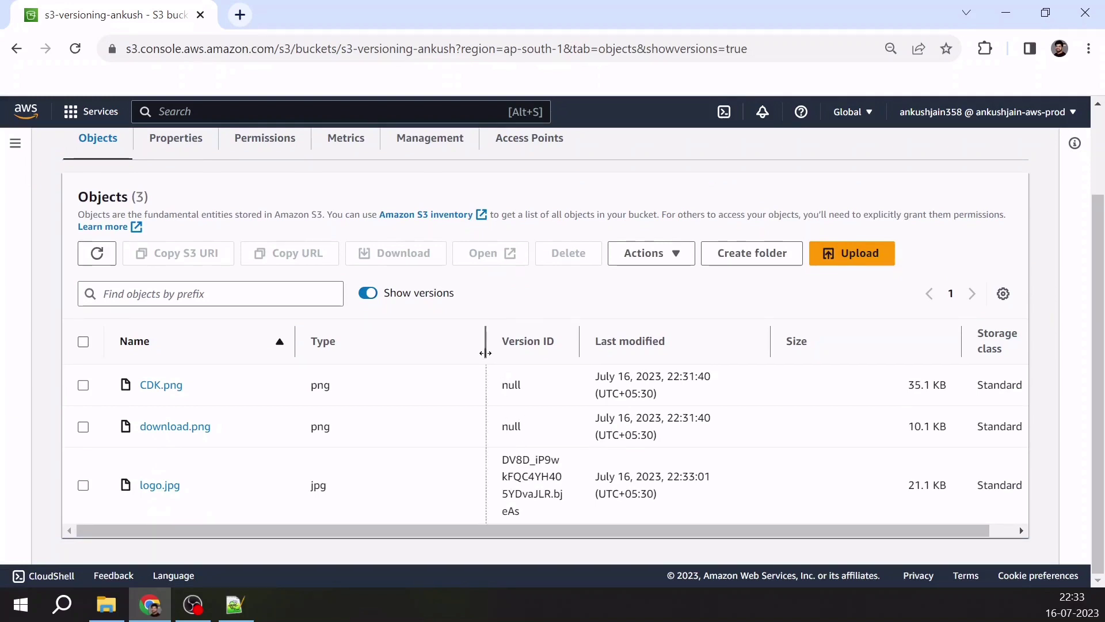
left_click_drag(485, 346, 397, 362)
left_click_drag(708, 344, 725, 344)
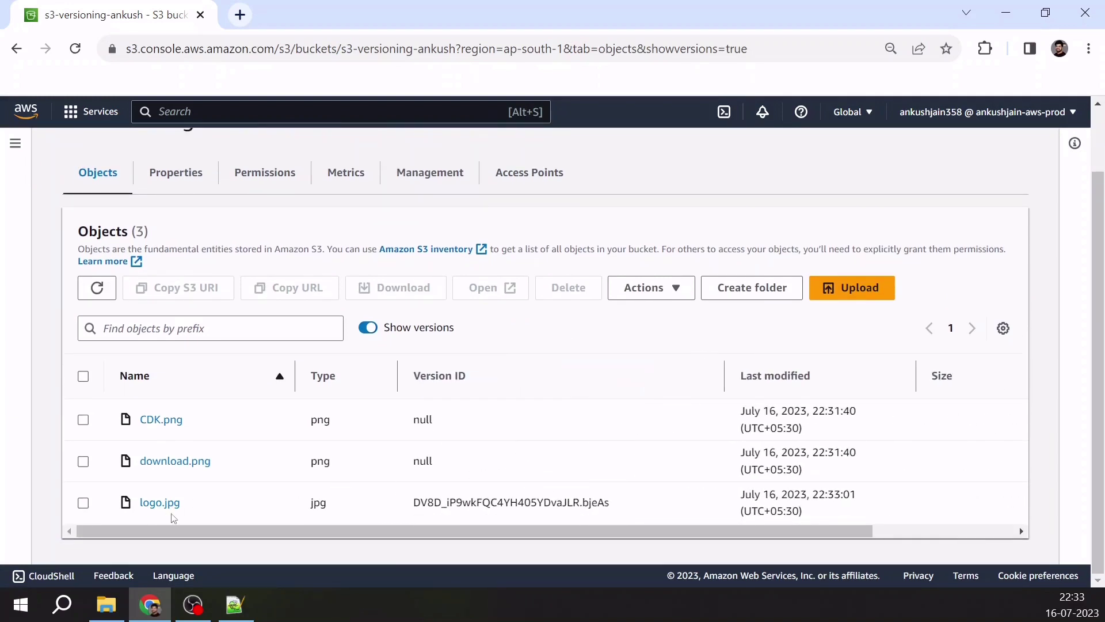
left_click_drag(415, 503, 616, 502)
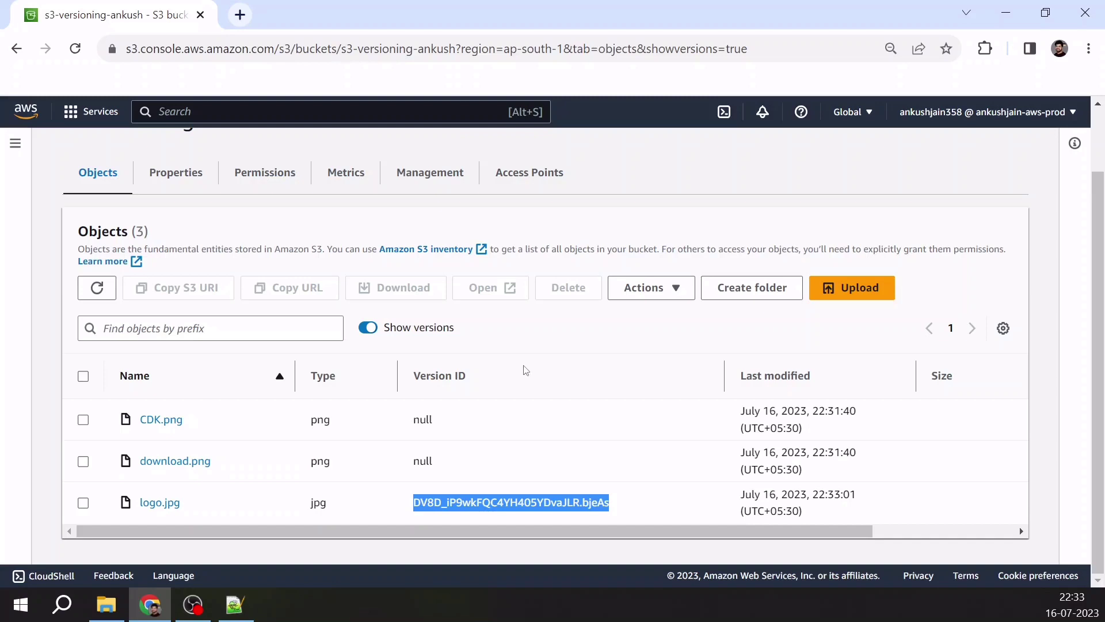
left_click(567, 340)
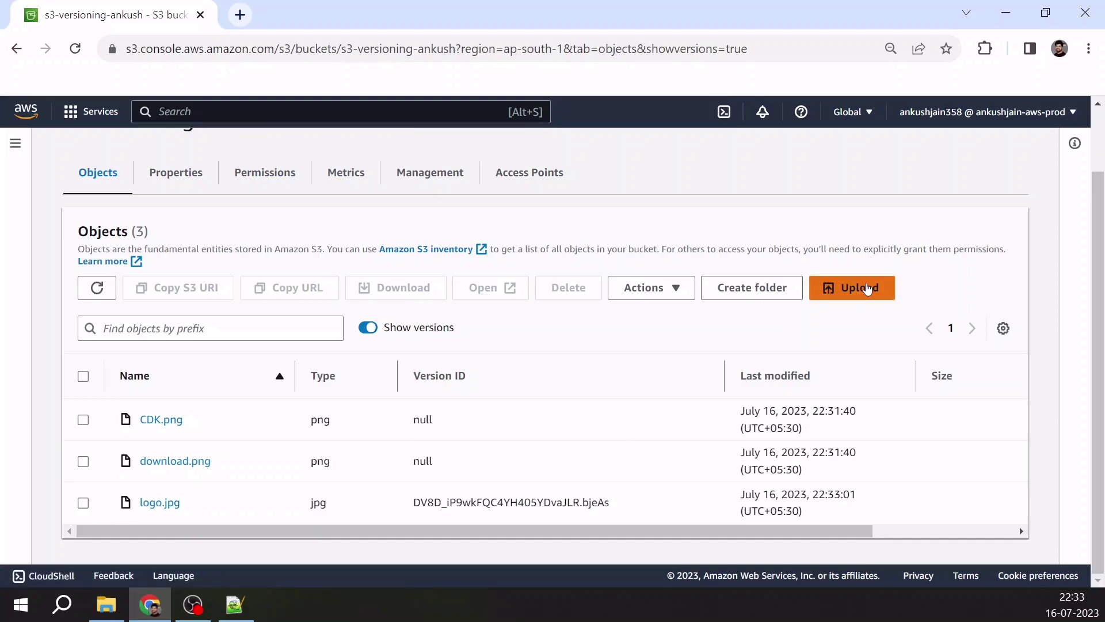
Upload the same logo.jpg to the bucket a second time and close the upload status page
left_click(868, 288)
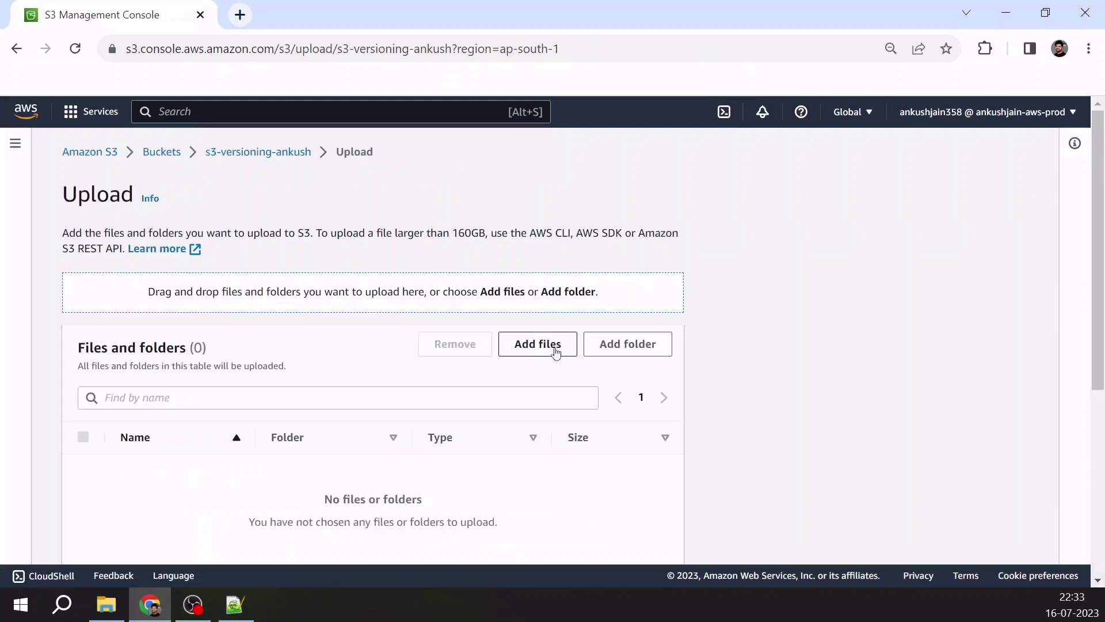
left_click(557, 353)
left_click(414, 138)
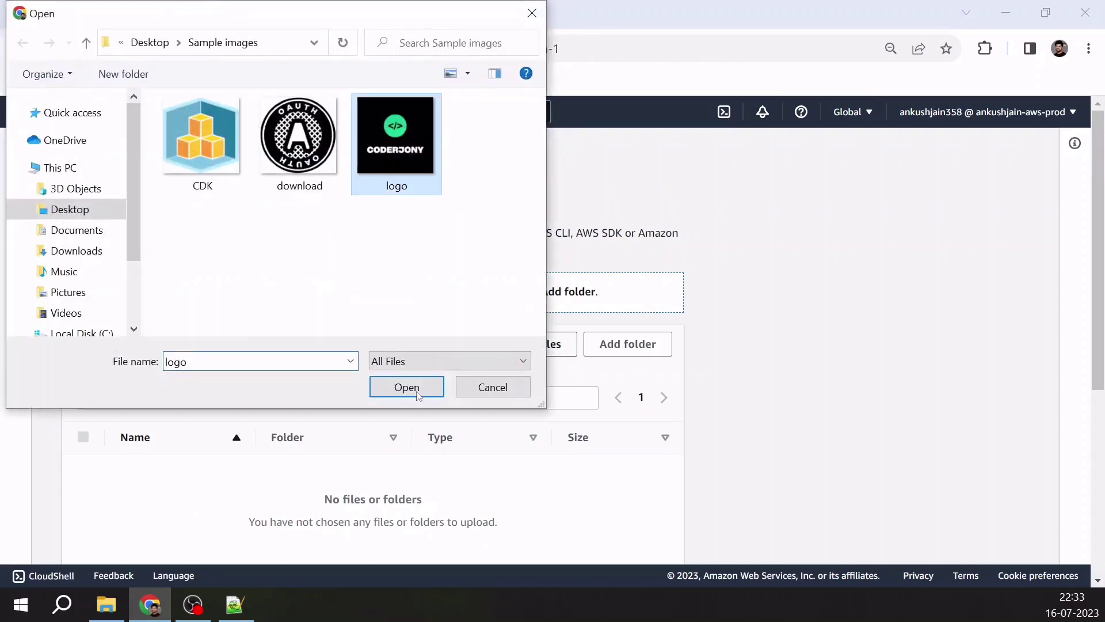
left_click(412, 395)
scroll(439, 390, "down", 5)
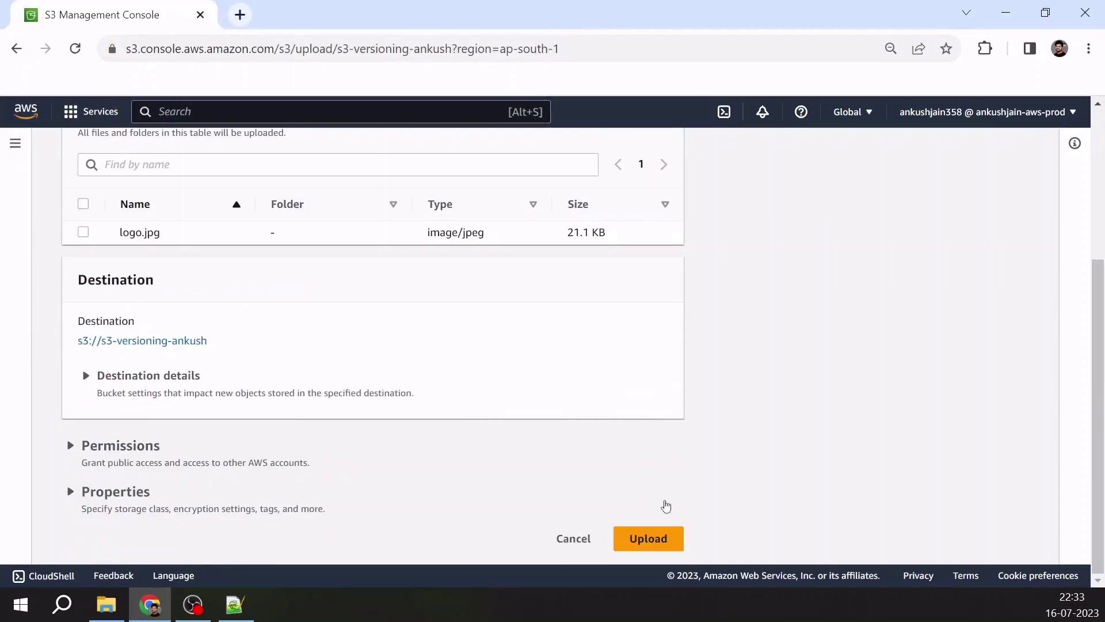
left_click(665, 537)
left_click(1028, 214)
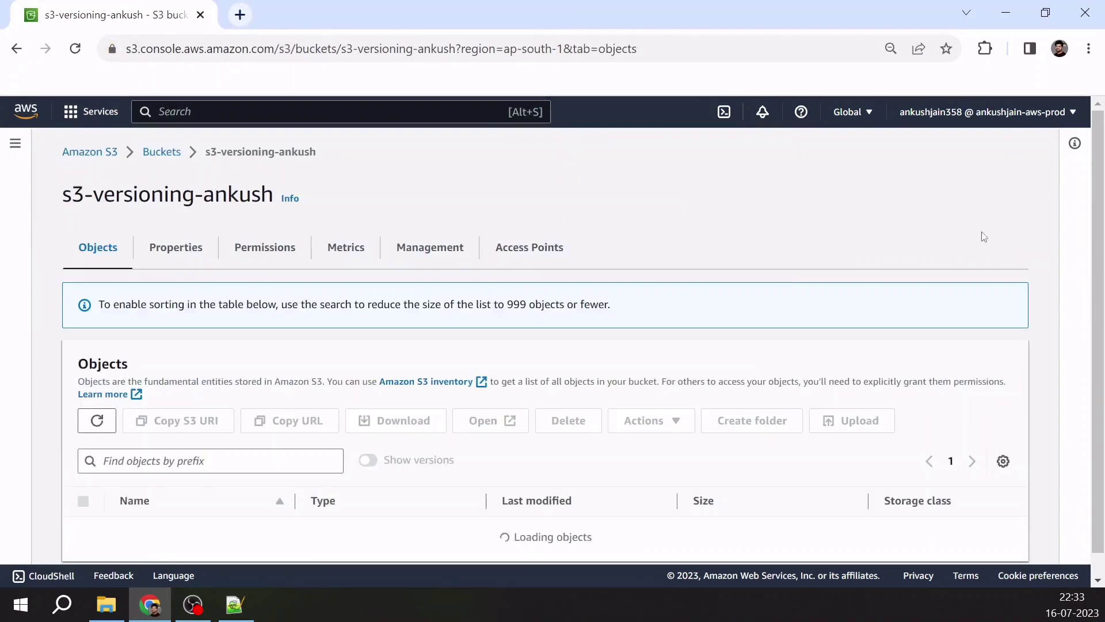
Show the object versions again and widen the Version ID column to compare the IDs of both logo.jpg versions
scroll(312, 459, "down", 1)
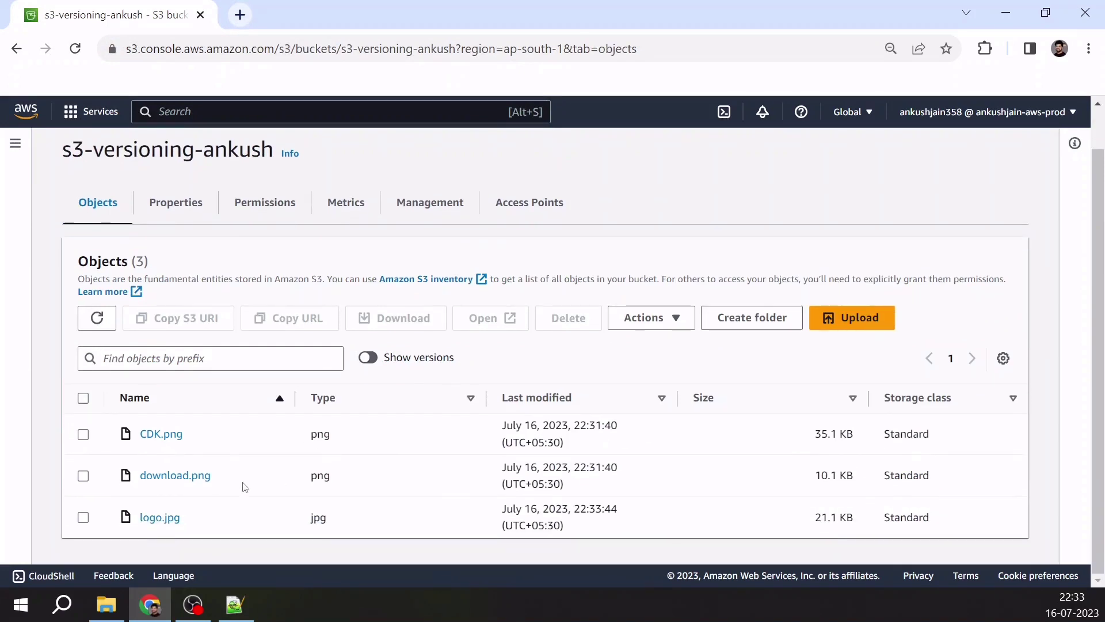
left_click(373, 358)
scroll(456, 420, "down", 3)
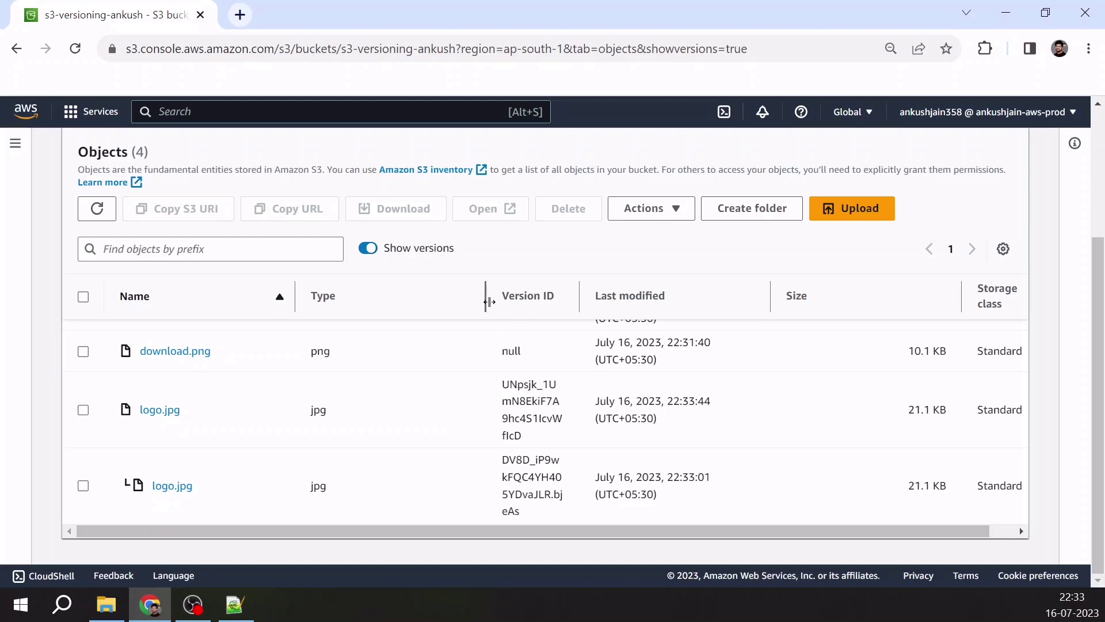
left_click_drag(482, 292, 638, 292)
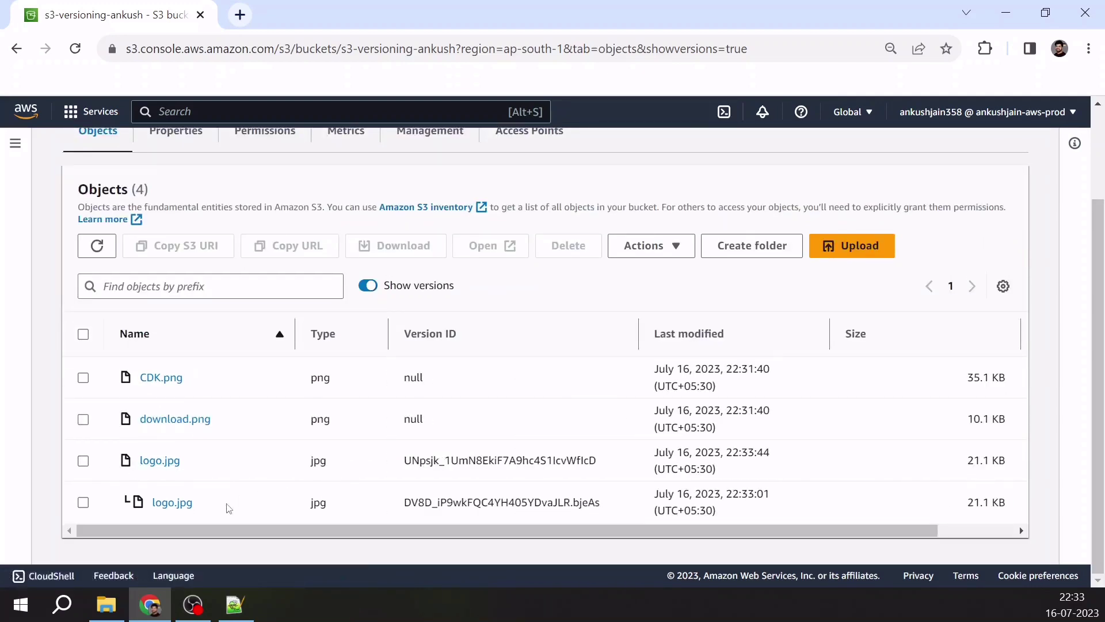
left_click_drag(397, 507, 604, 503)
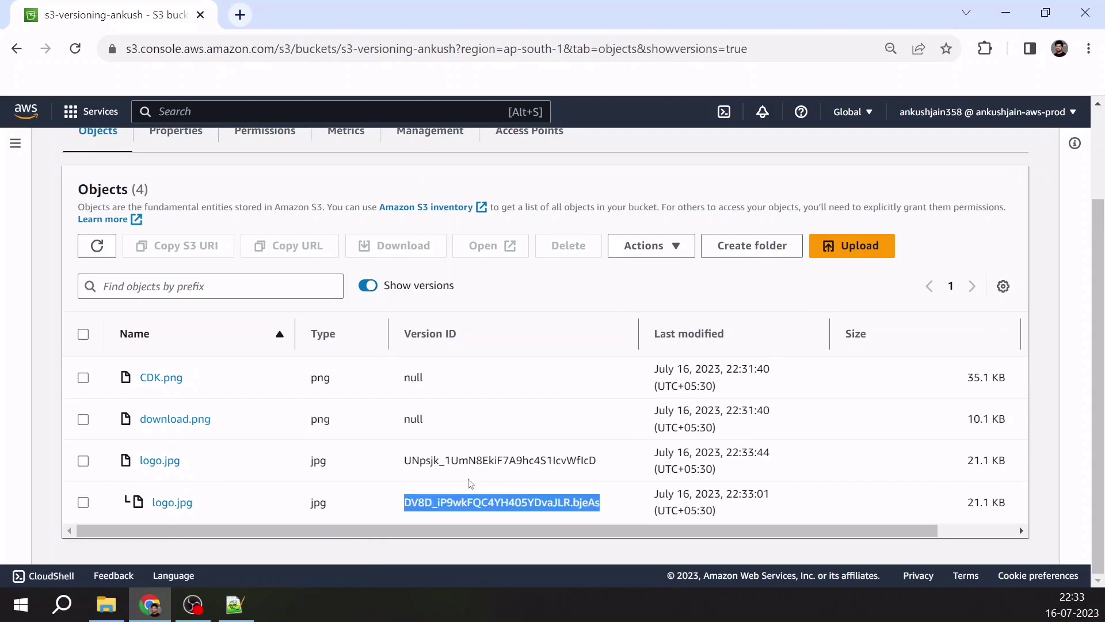
left_click_drag(398, 465, 603, 464)
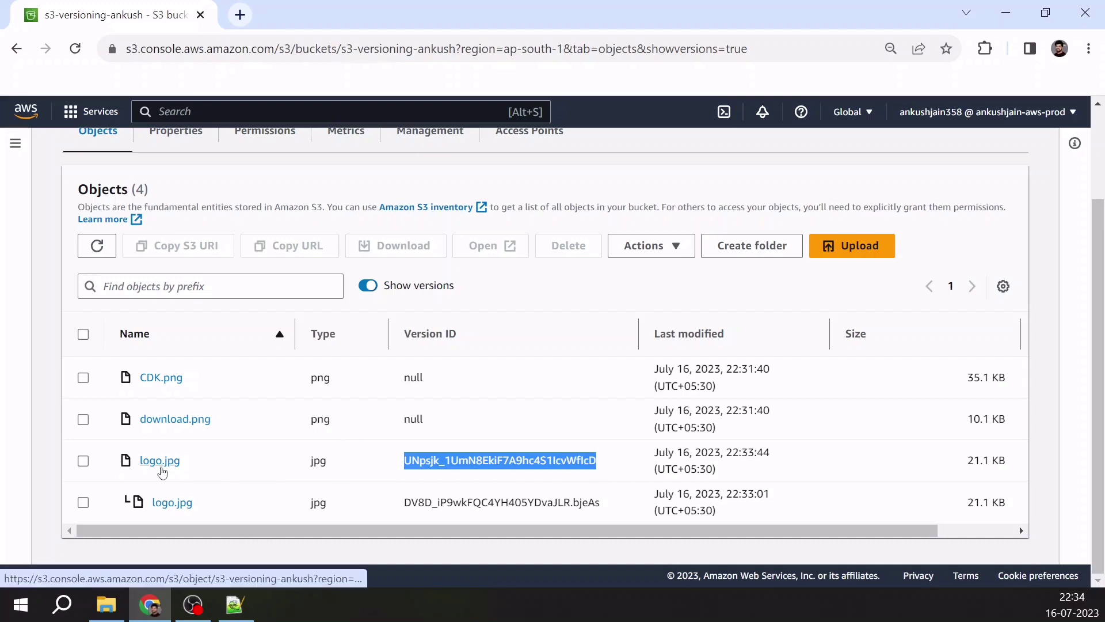
Hide the object versions, select logo.jpg and open it from the bucket to view the image
left_click(85, 463)
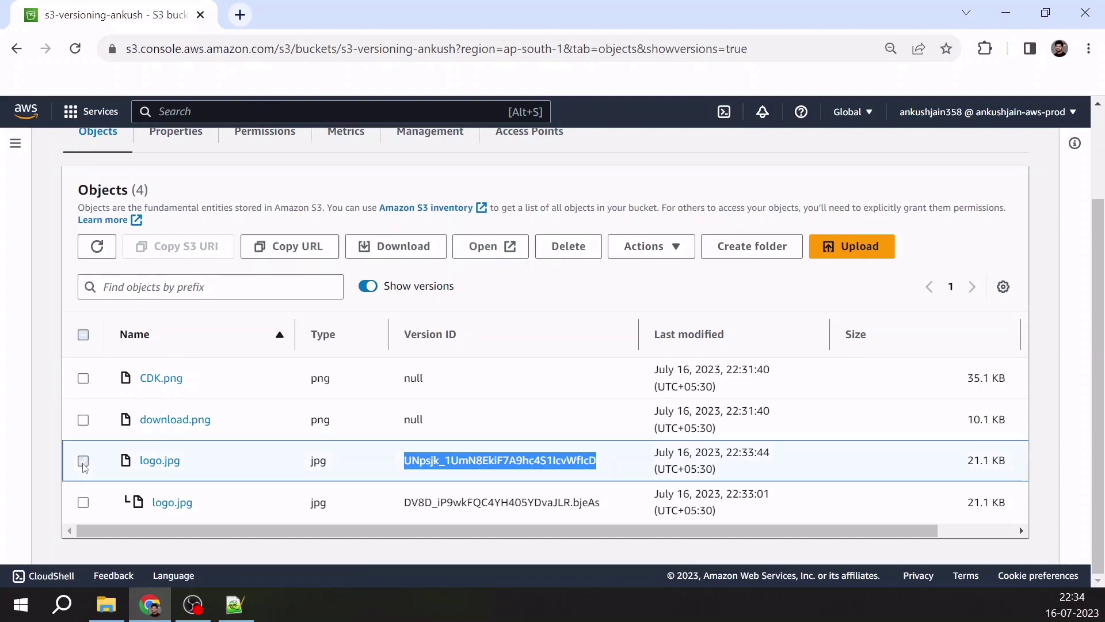
left_click(365, 288)
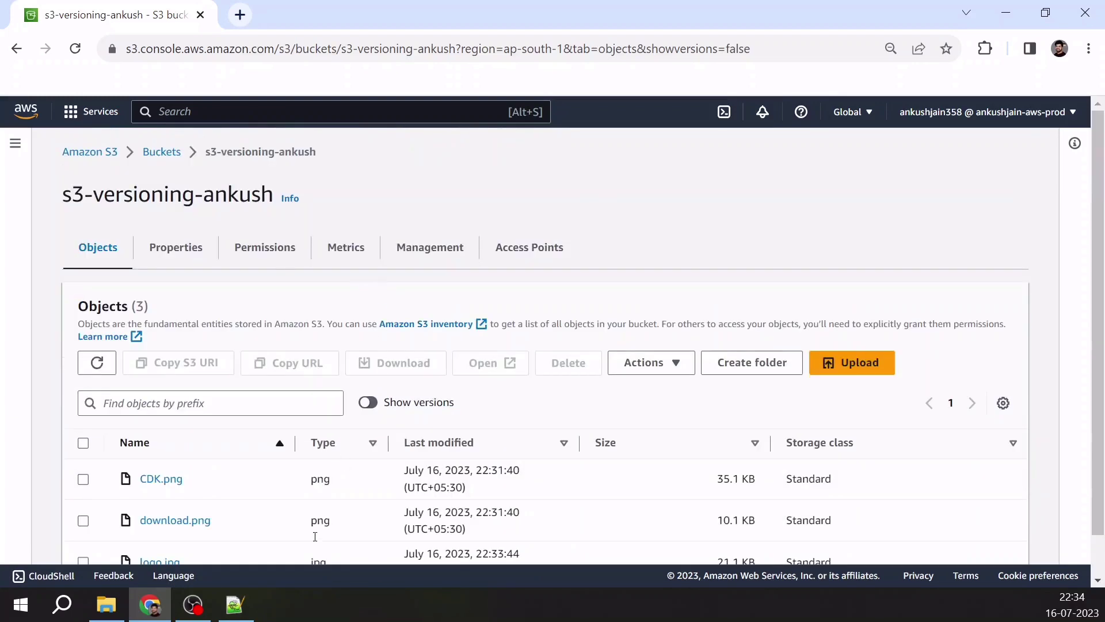
scroll(351, 481, "down", 1)
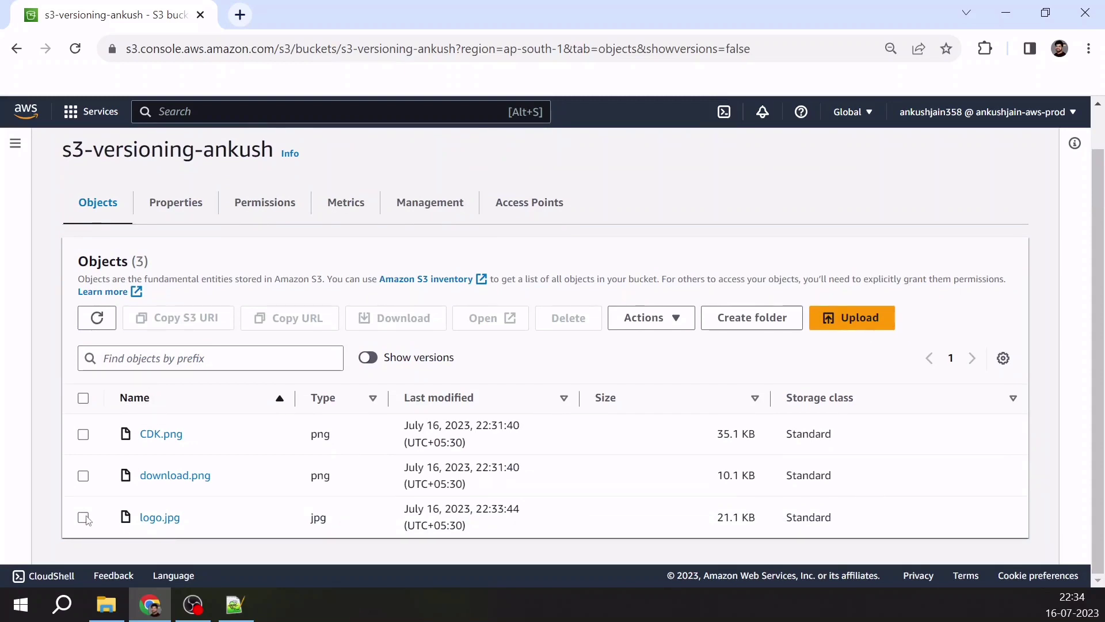
left_click(84, 518)
left_click(488, 320)
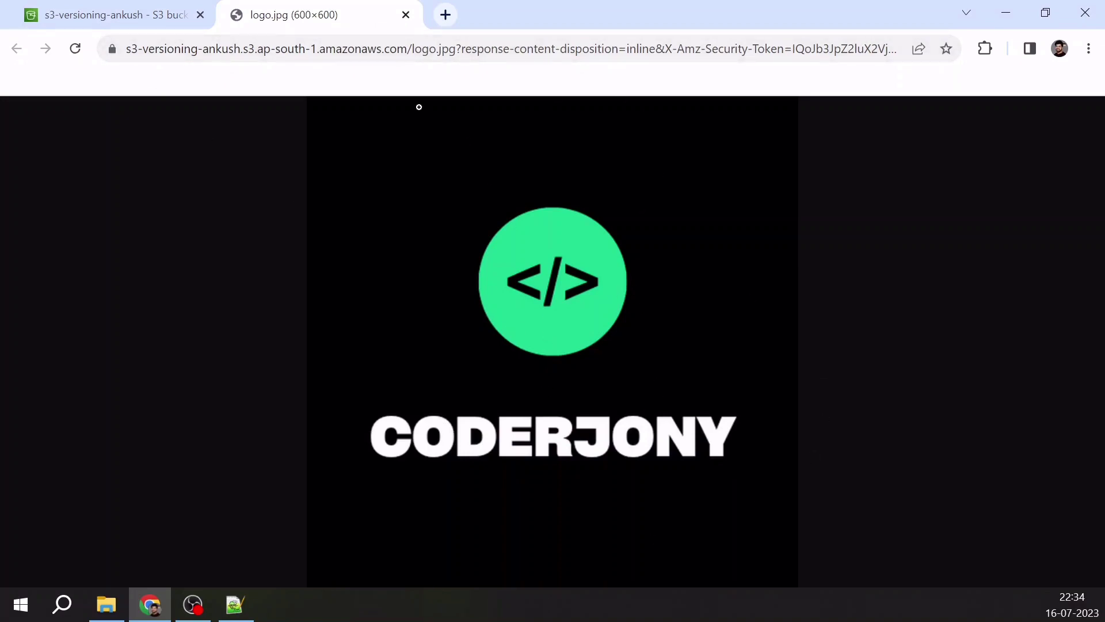
Strip the query string from the image's URL after logo.jpg and load the plain object URL to check public access
left_click_drag(458, 48, 918, 9)
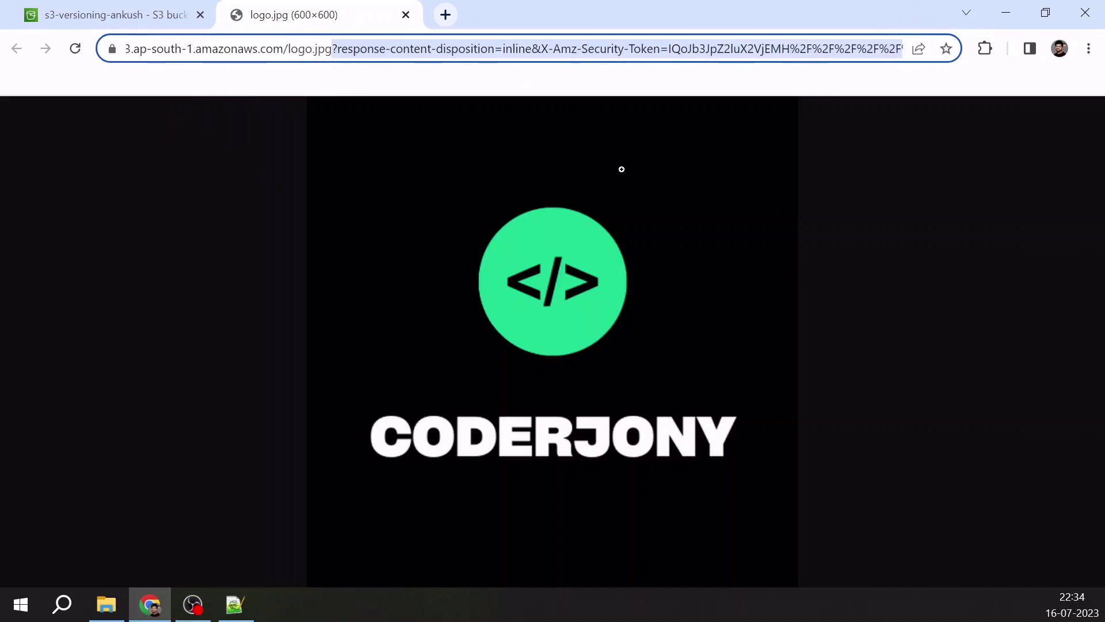
key("Home")
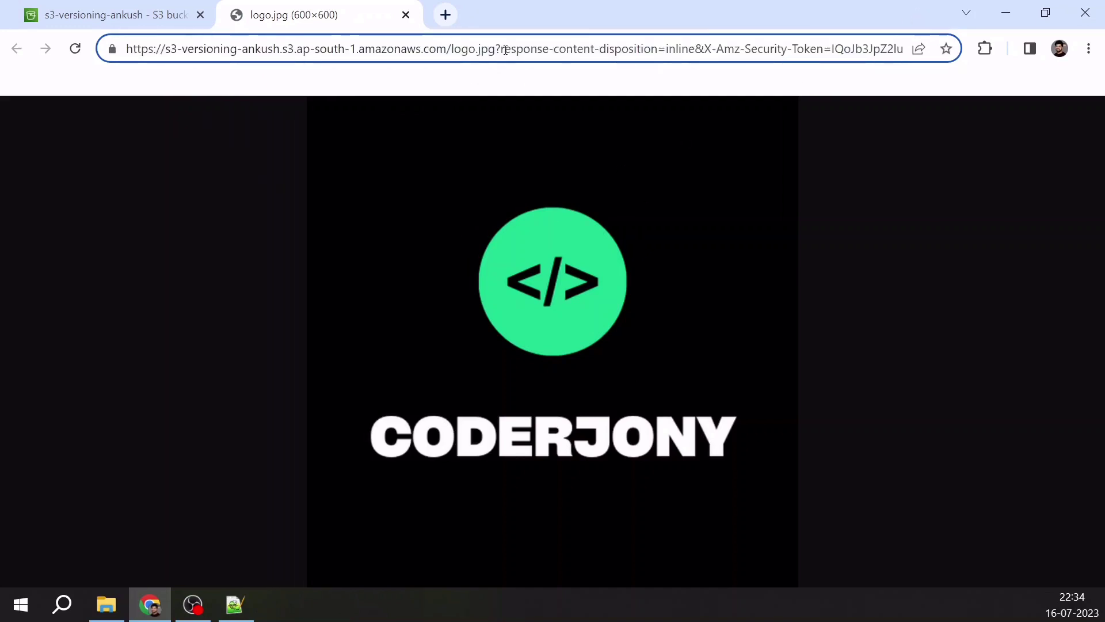
left_click(497, 49)
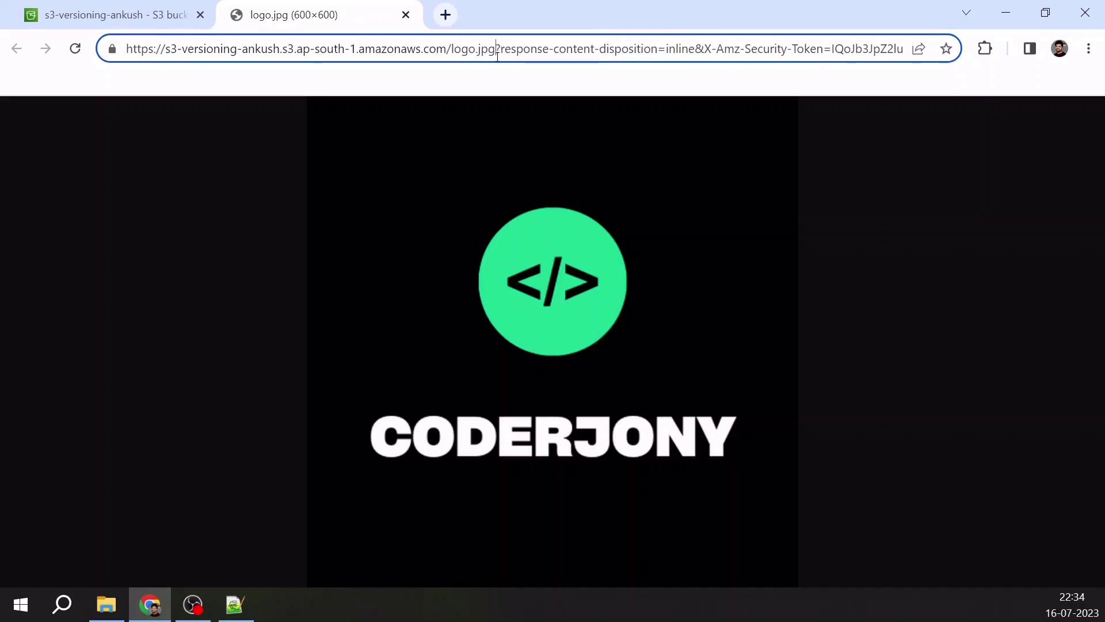
key("shift+End")
key("Delete")
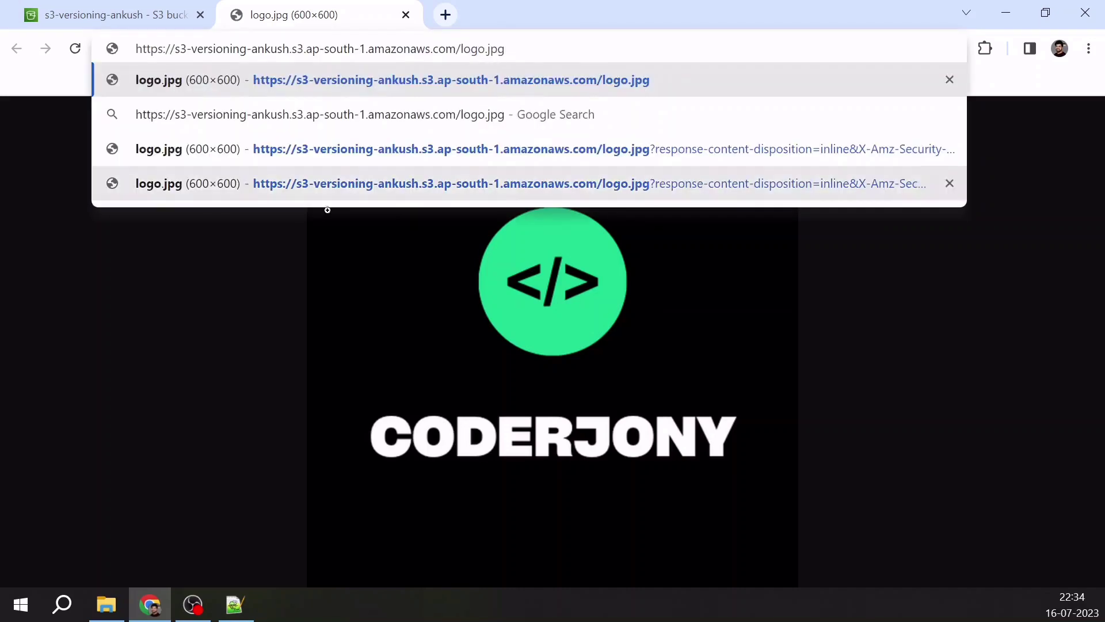
key("Return")
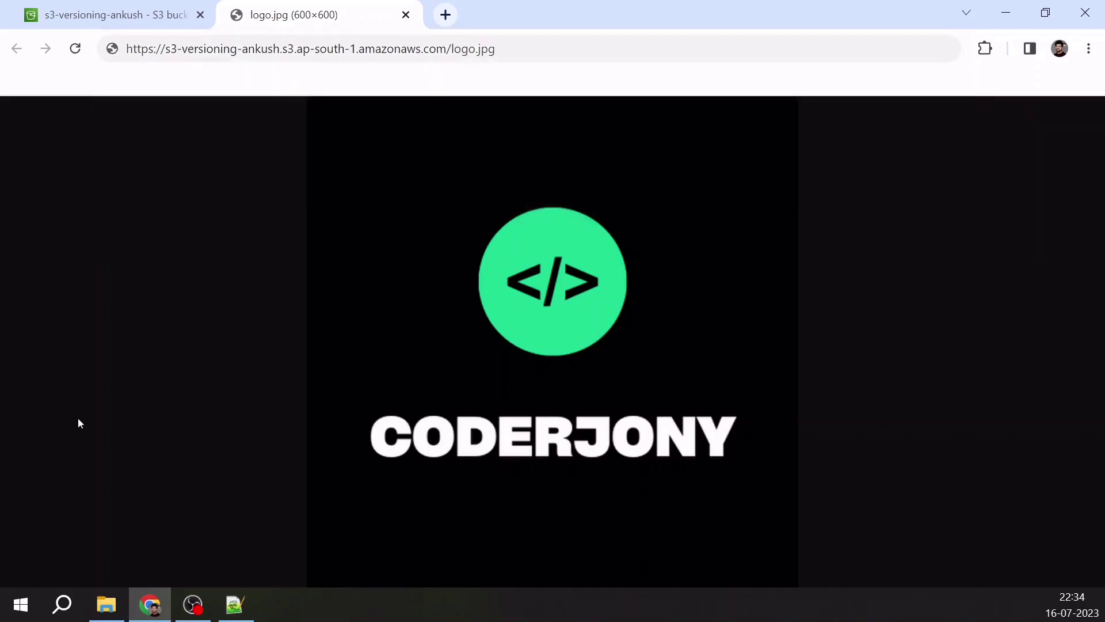
left_click(503, 49)
key("Return")
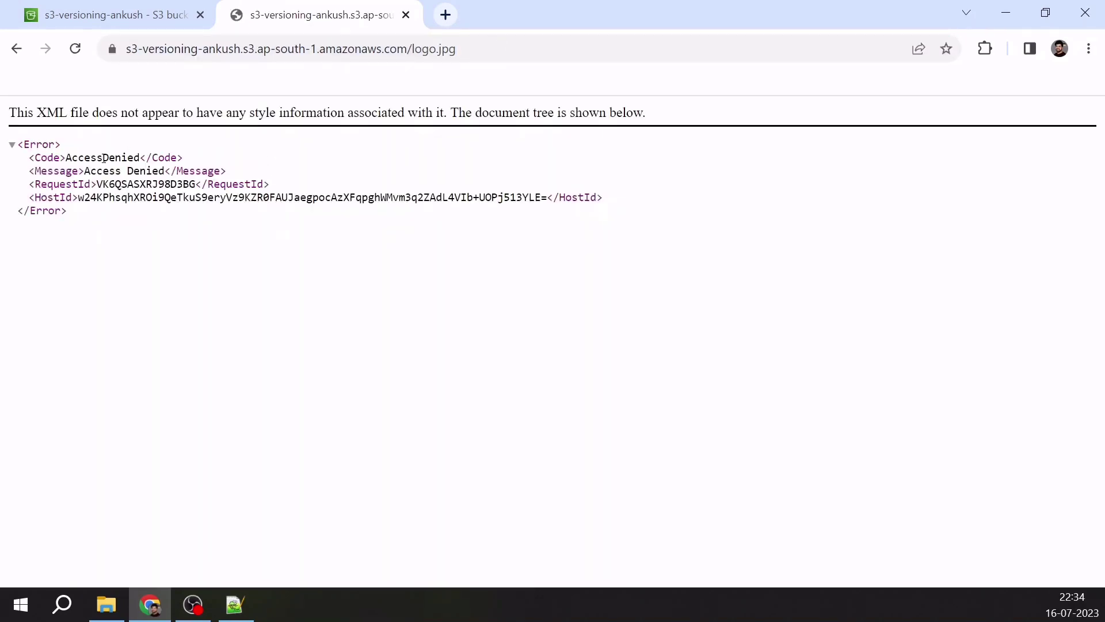
double_click(103, 158)
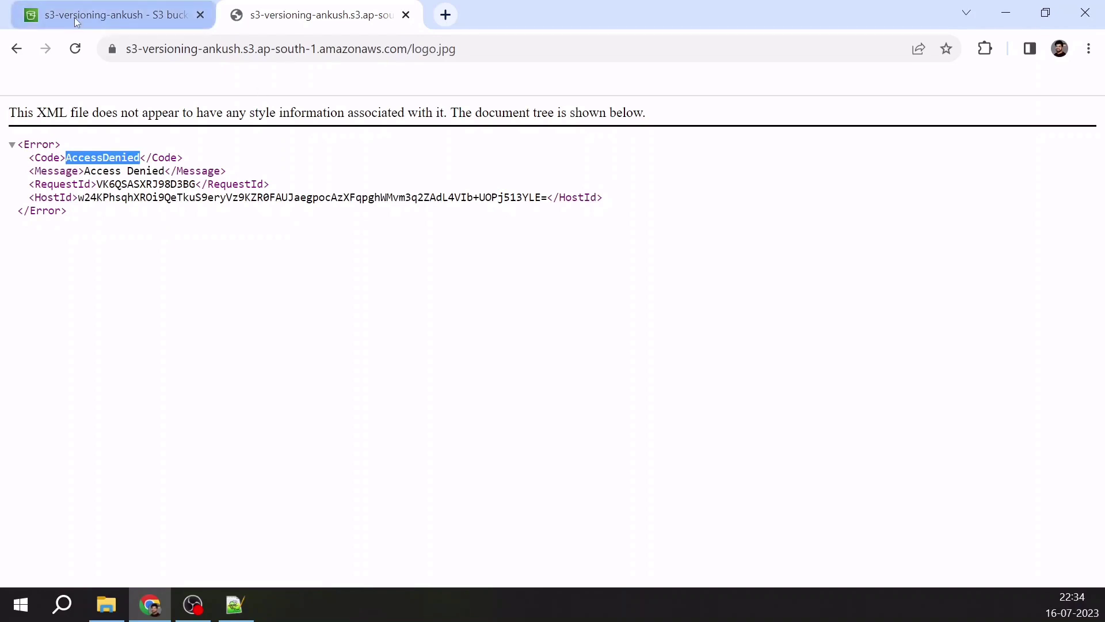
Turn off Block all public access in the bucket's permissions, save the change and confirm it by entering "confirm"
left_click(120, 17)
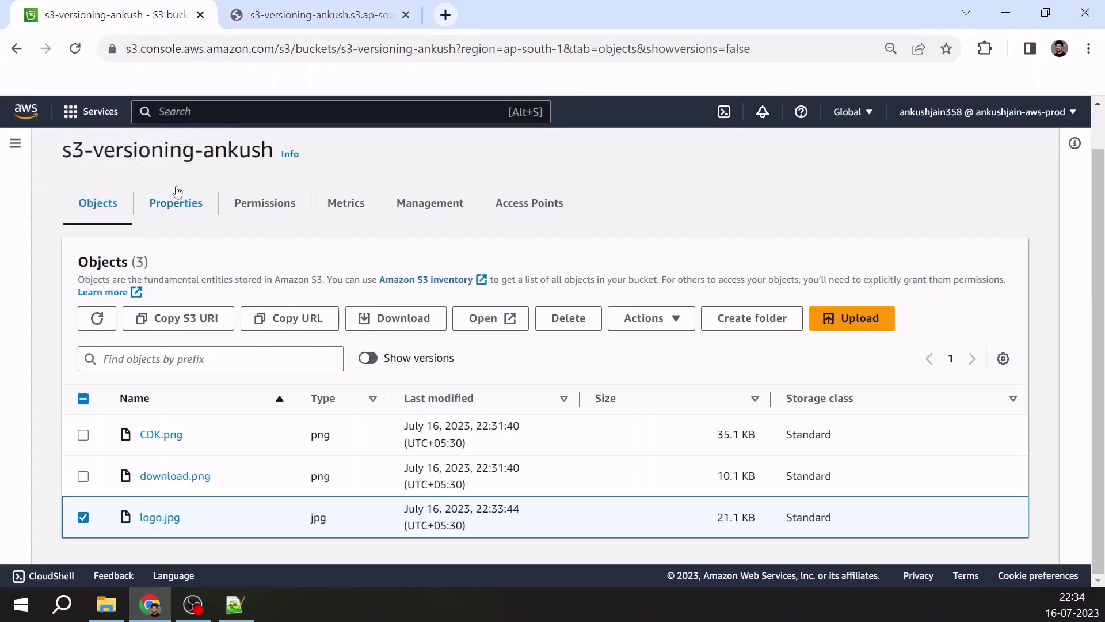
left_click(262, 209)
scroll(271, 259, "down", 4)
left_click(111, 222)
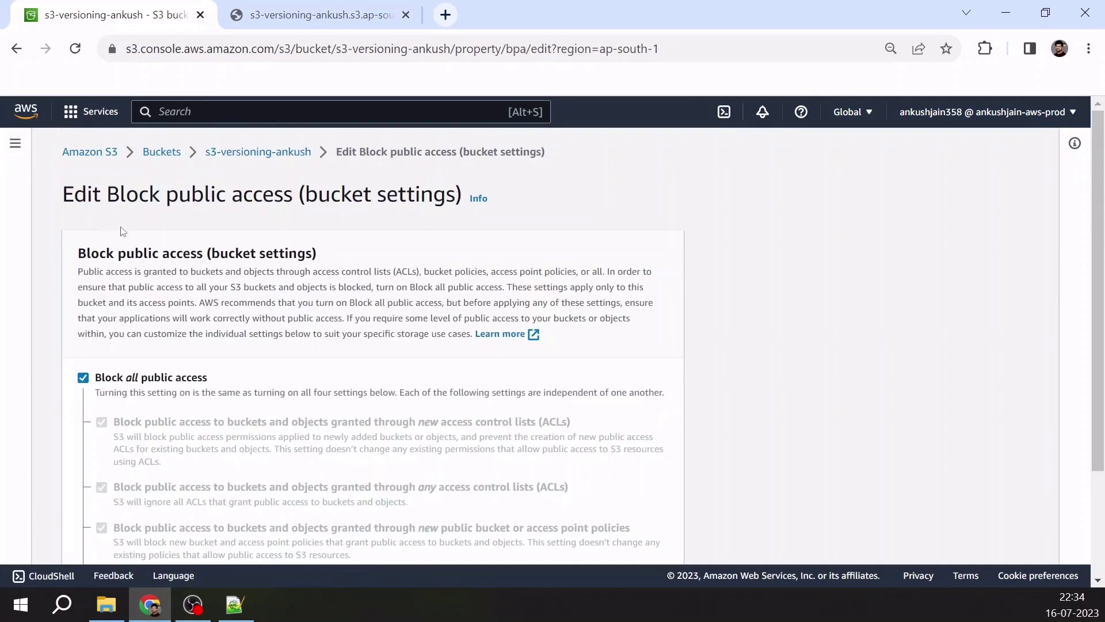
left_click(83, 377)
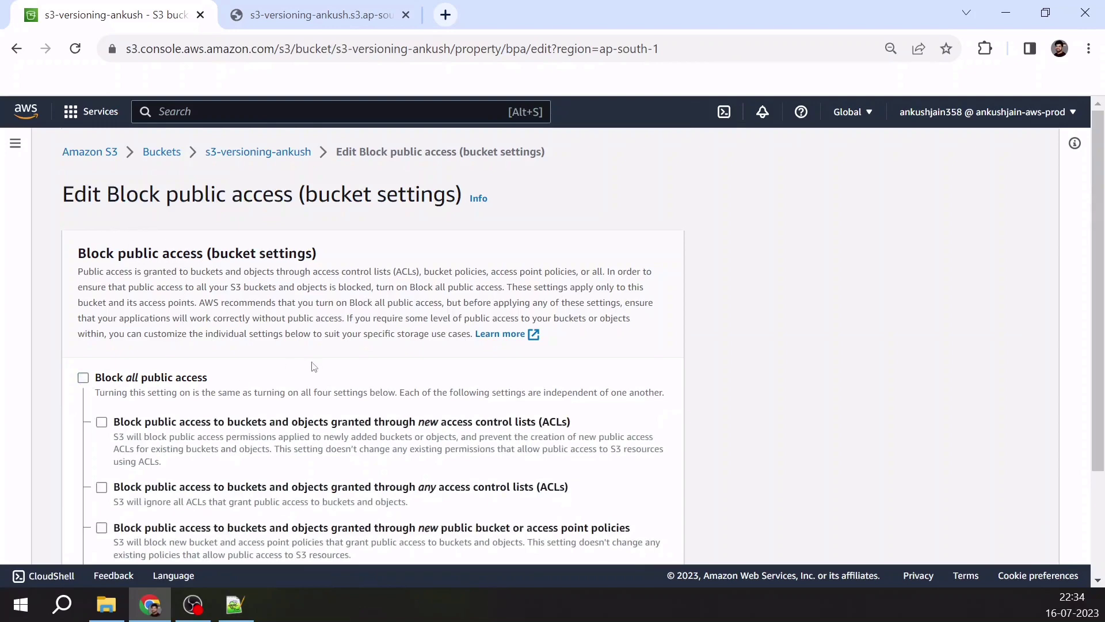
scroll(372, 365, "down", 2)
left_click(596, 531)
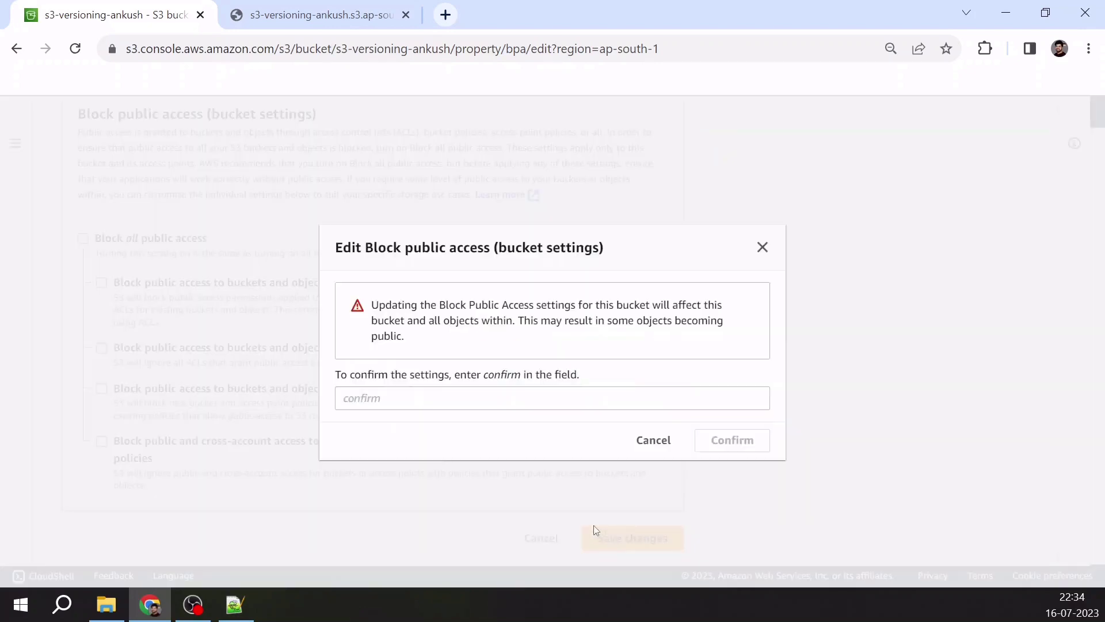
left_click(391, 393)
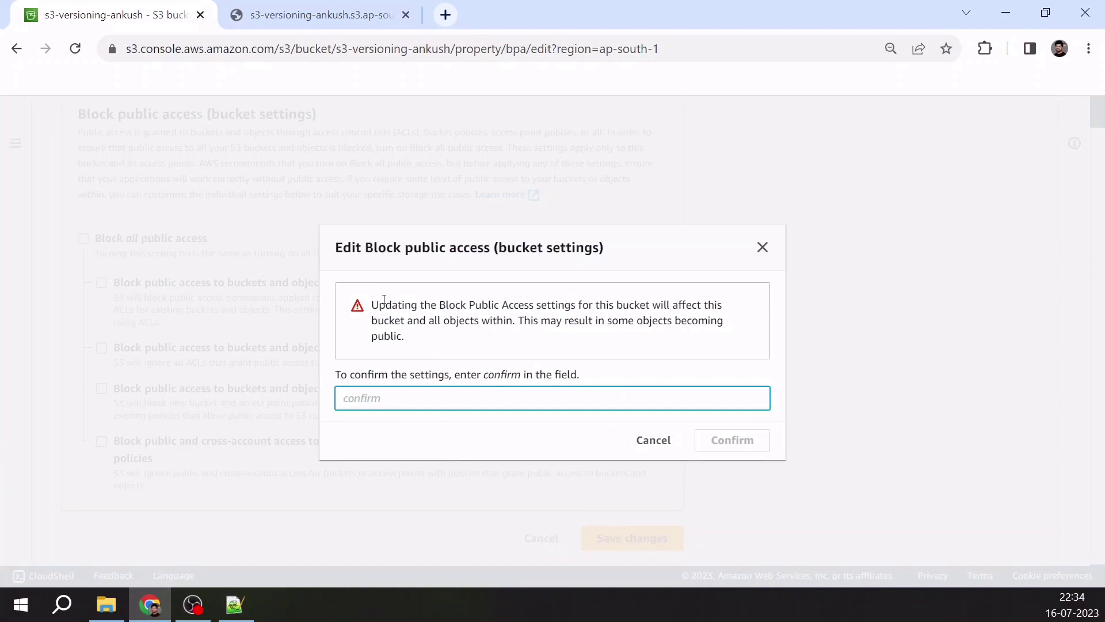
type("c")
key("BackSpace")
type("confirm")
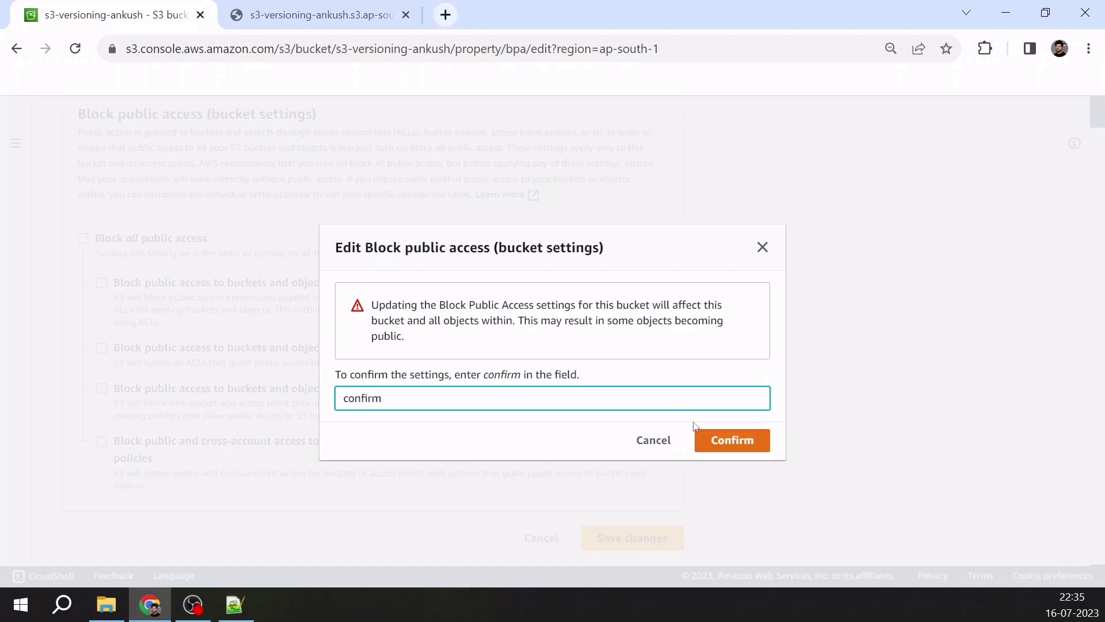
left_click(738, 446)
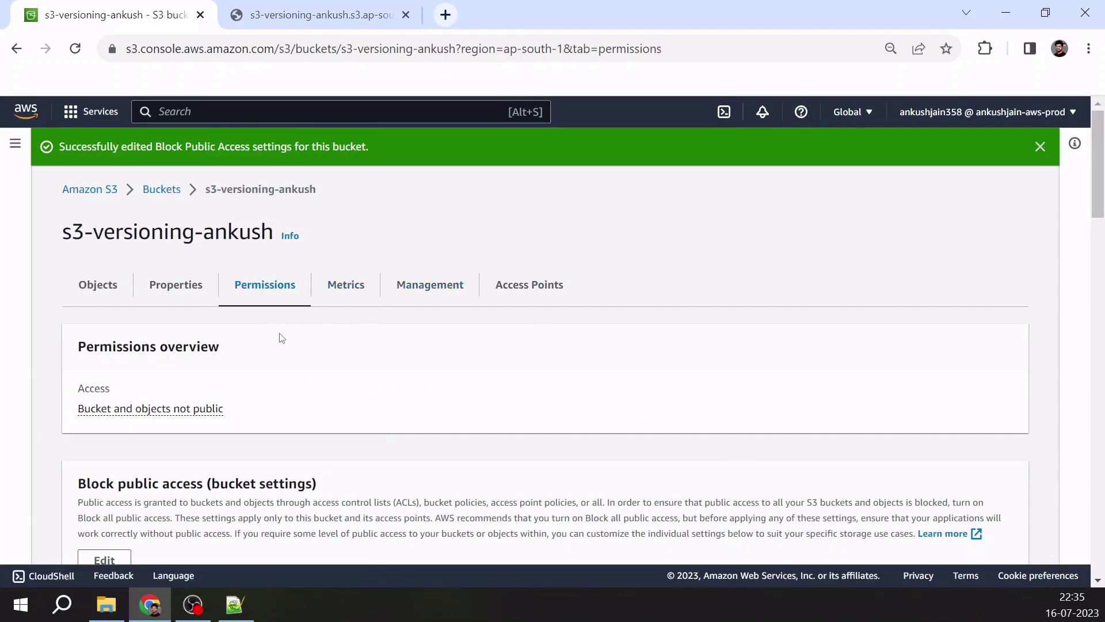
Reload the plain logo.jpg object URL to recheck public access, and return to the bucket's permissions
left_click(325, 14)
left_click(323, 51)
key("Return")
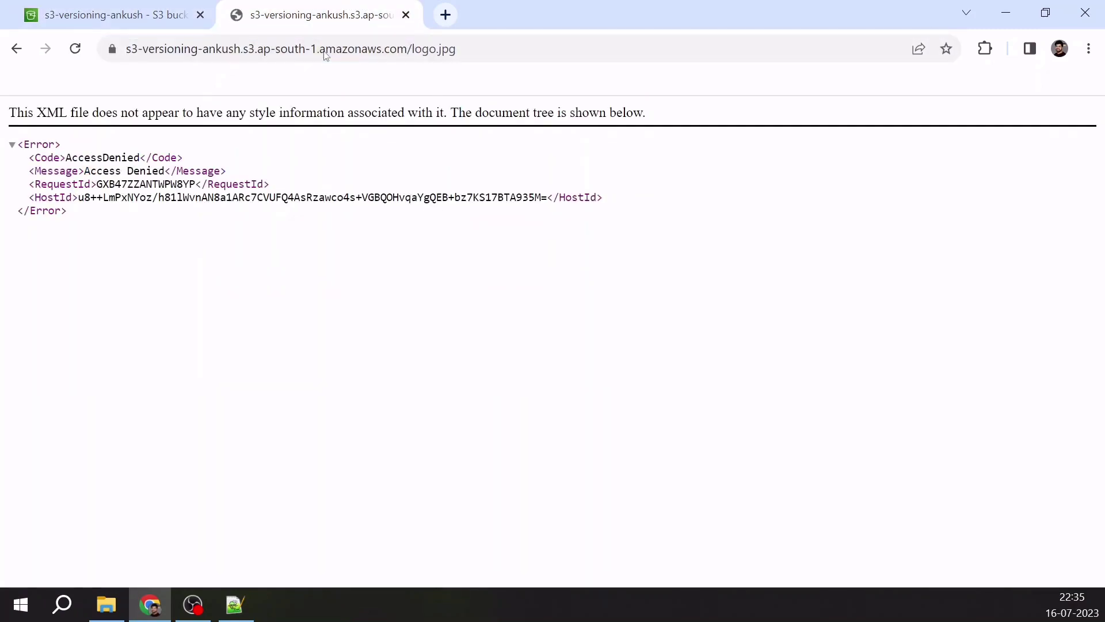
left_click(109, 15)
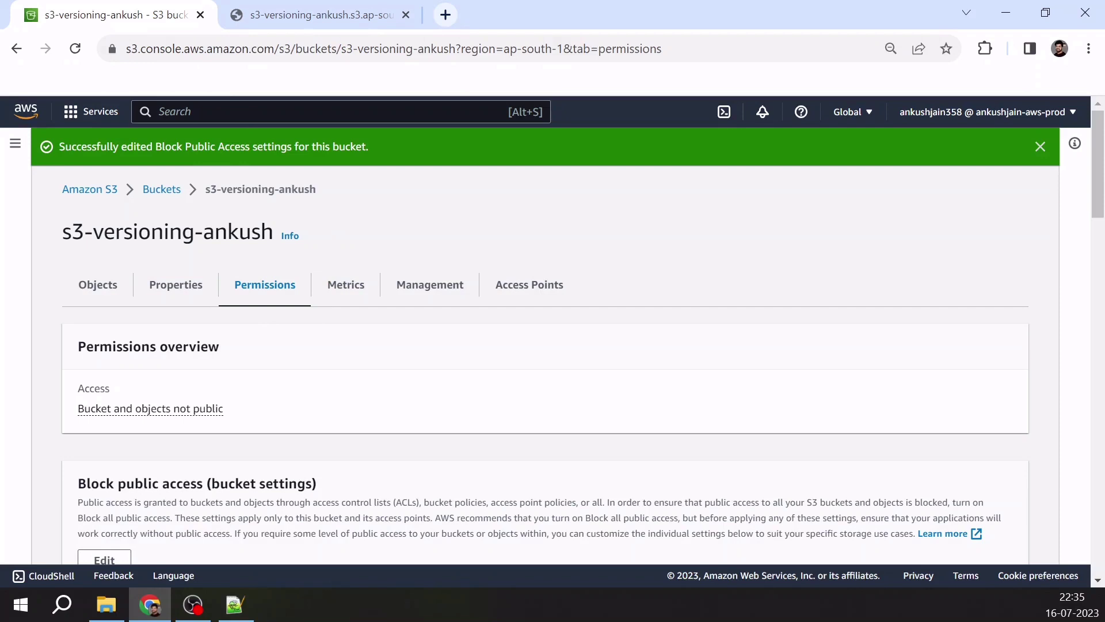
Open docs.aws.amazon.com/AmazonS3/latest/userguide/HostingWebsiteOnS3Setup.html#step3-edit-block-public-access in a new browser tab and look through the static website tutorial
key("alt+Tab")
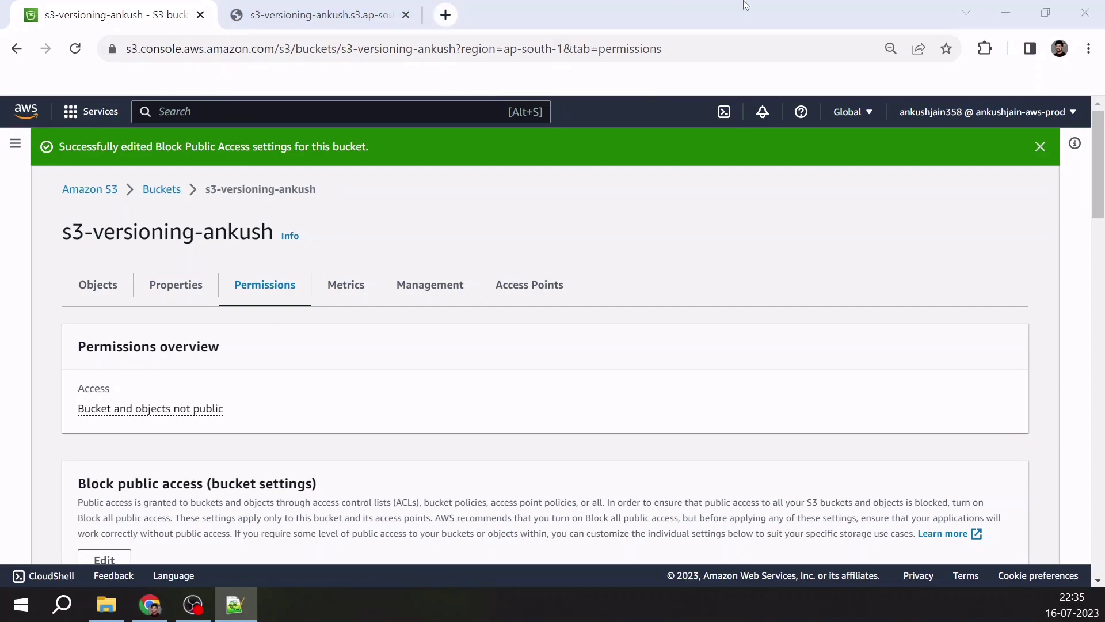
left_click(446, 15)
type("https://docs.aws.amazon.com/AmazonS3/latest/userguide/HostingWebsiteOnS3Setup.html#step3-edit-block-public-access")
key("Return")
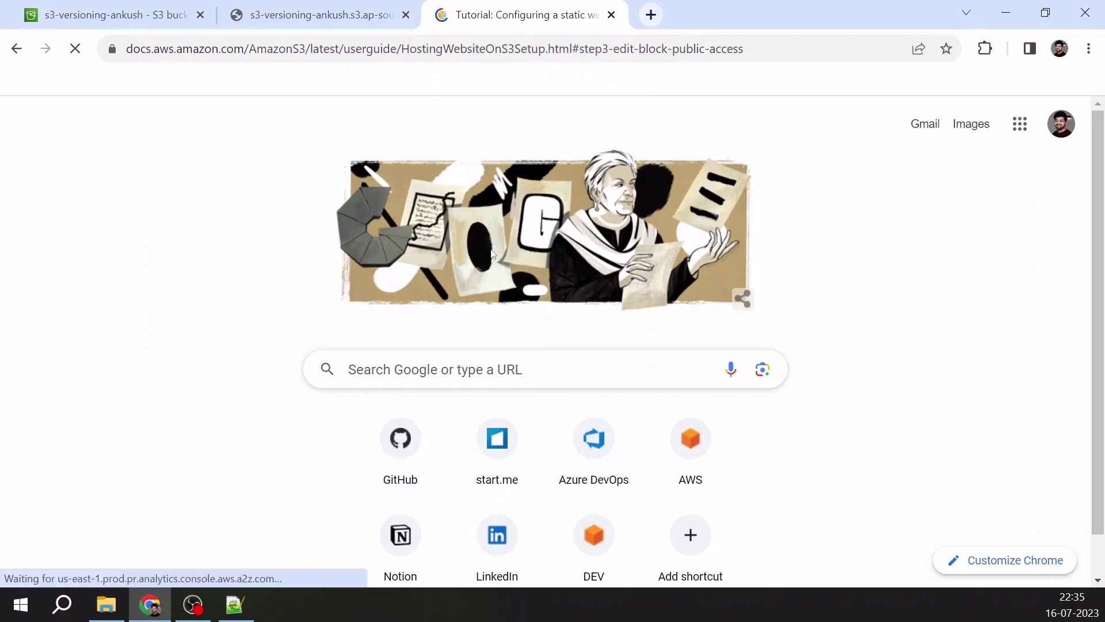
scroll(527, 309, "down", 5)
scroll(527, 309, "down", 4)
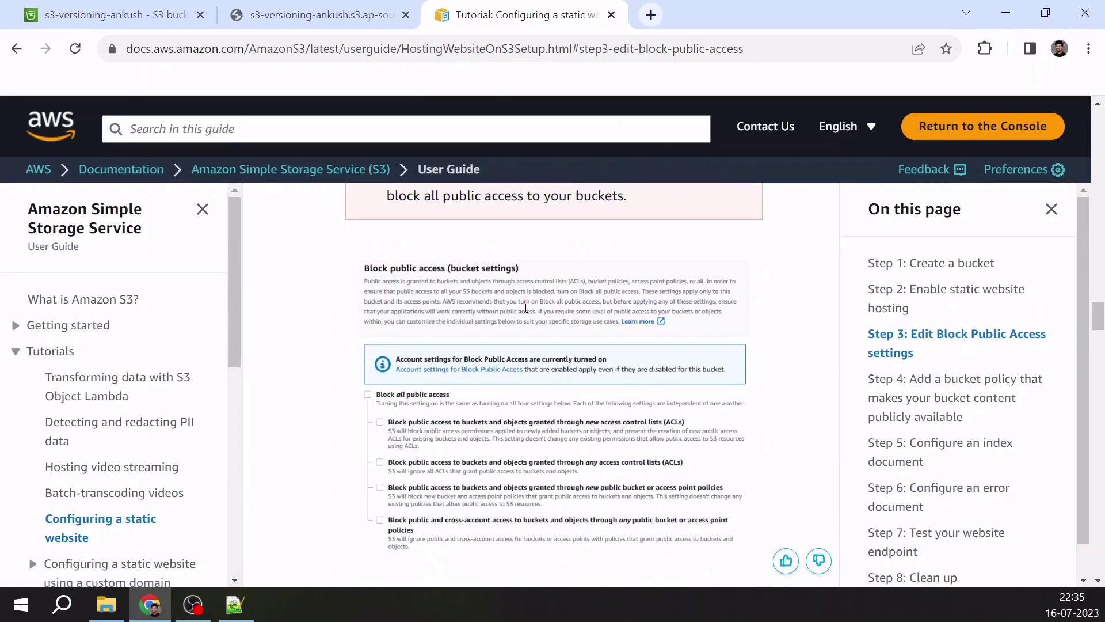
scroll(555, 294, "up", 10)
scroll(555, 295, "up", 15)
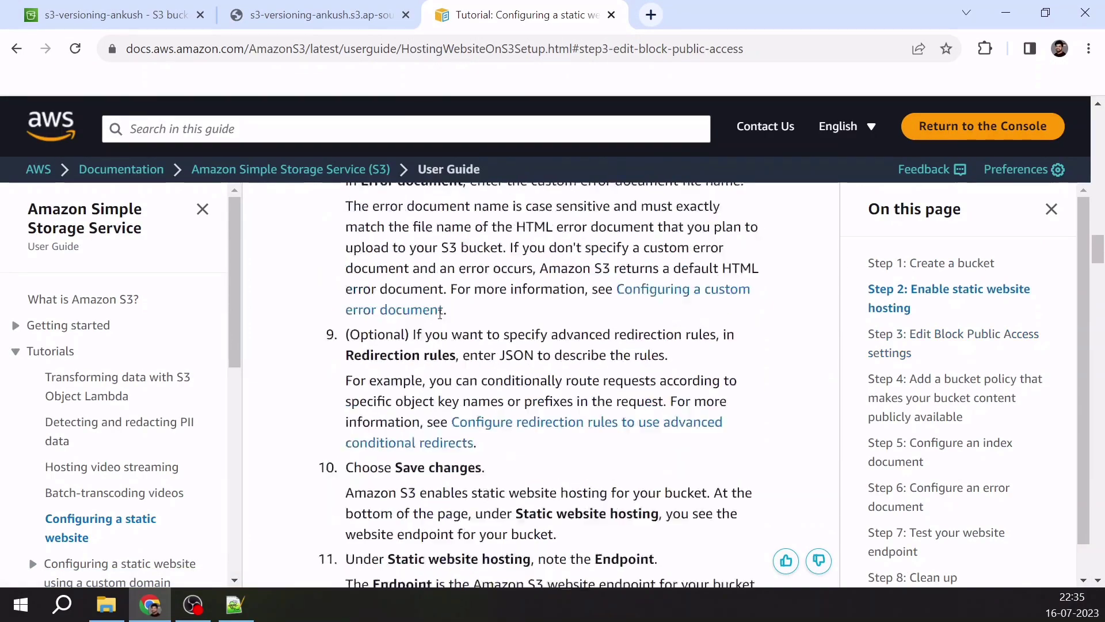
scroll(1010, 245, "up", 3)
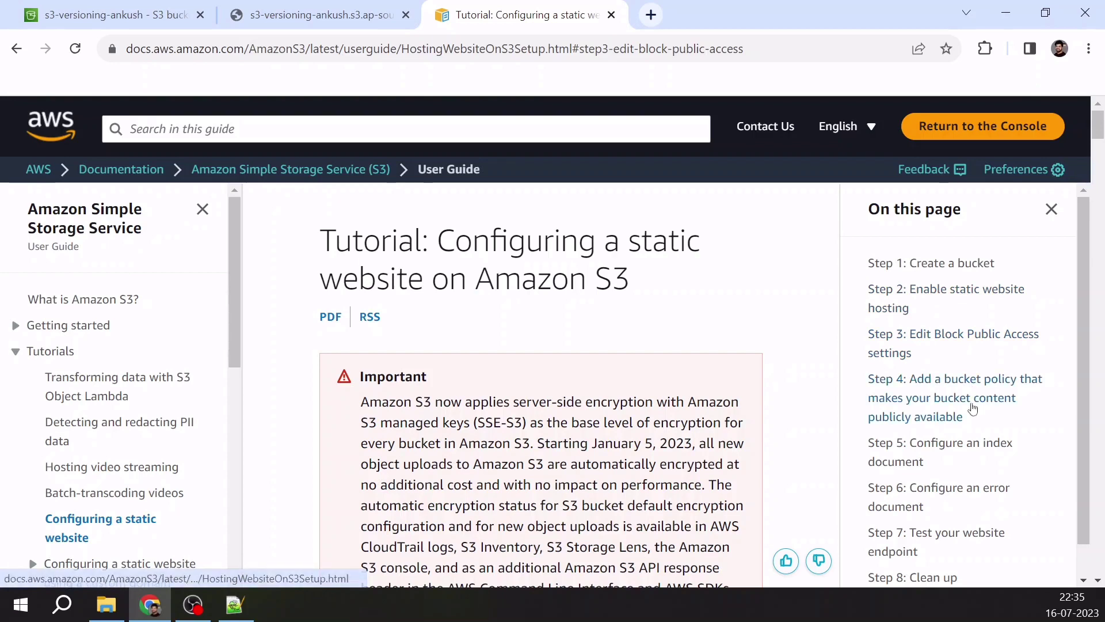
scroll(971, 424, "down", 1)
scroll(623, 416, "down", 5)
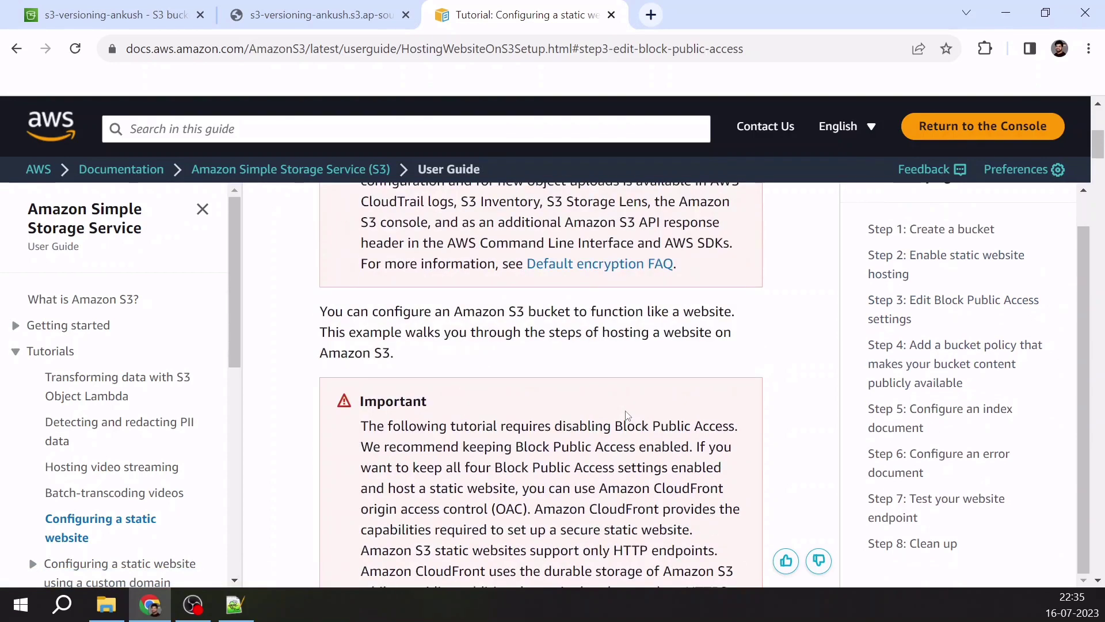
Search the tutorial for "bucket po", go to Step 4 on adding a bucket policy, and copy its public-read policy JSON
key("ctrl+f")
type("bucket")
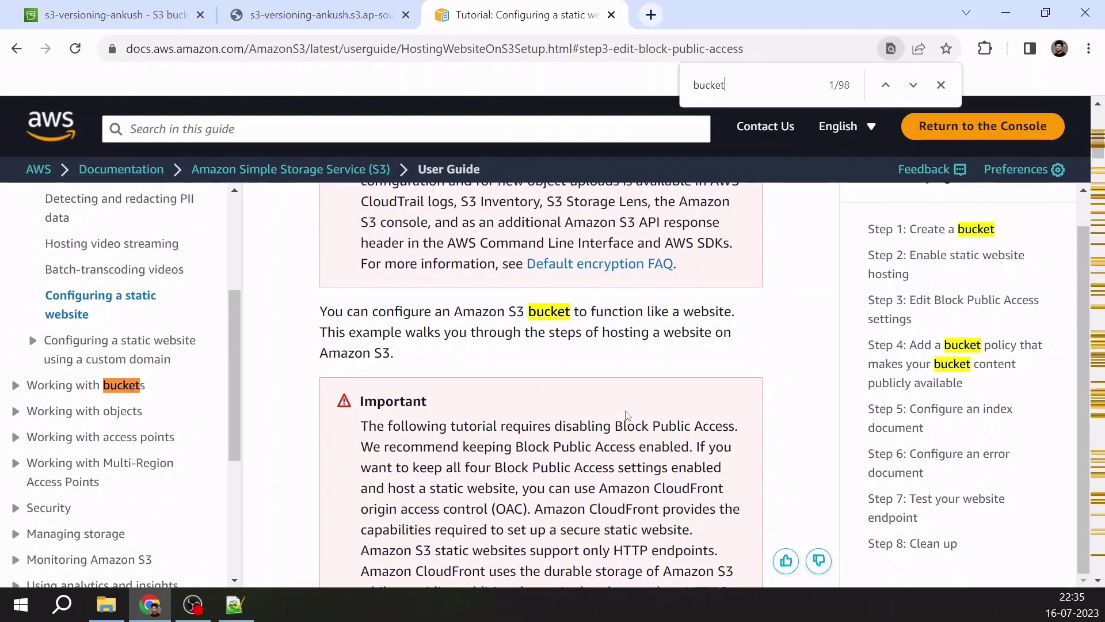
type(" po")
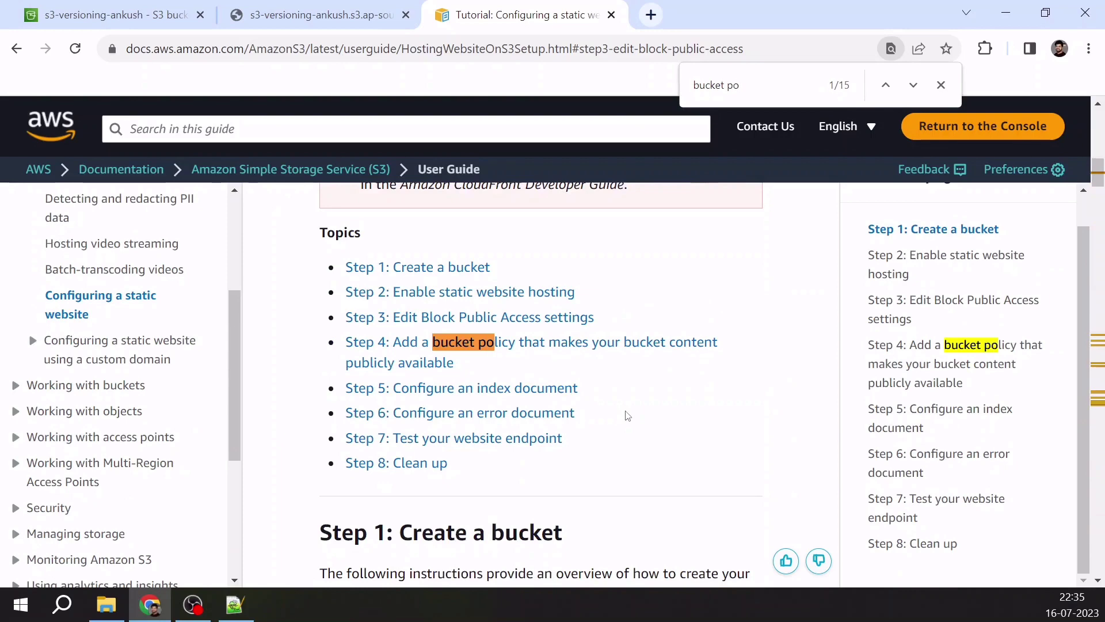
left_click(513, 348)
scroll(523, 362, "down", 5)
scroll(523, 364, "down", 3)
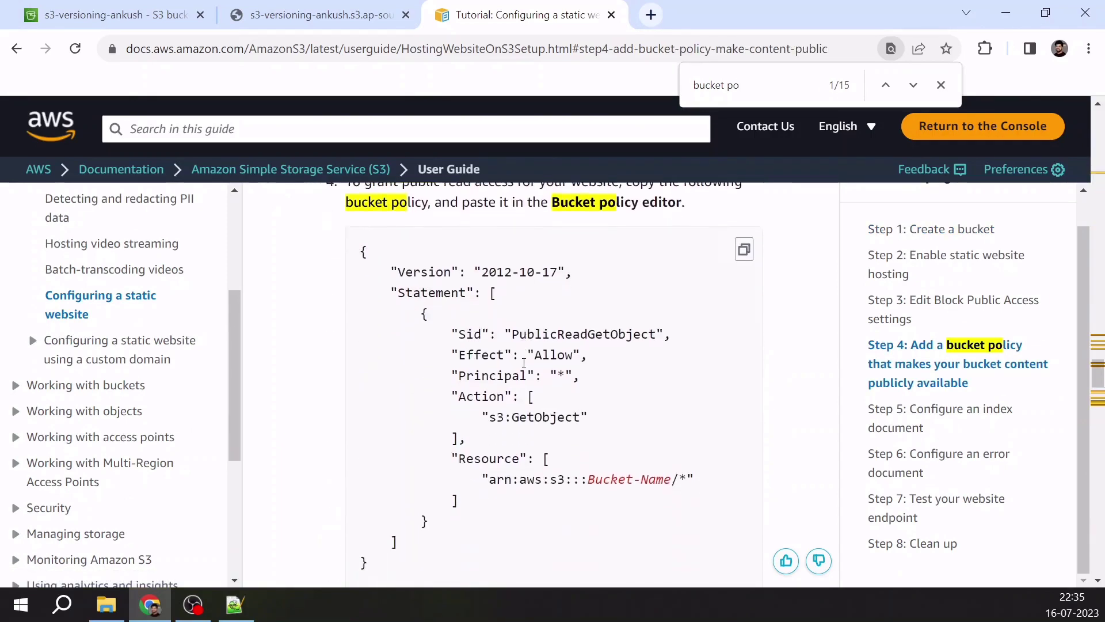
scroll(622, 367, "up", 2)
left_click(744, 265)
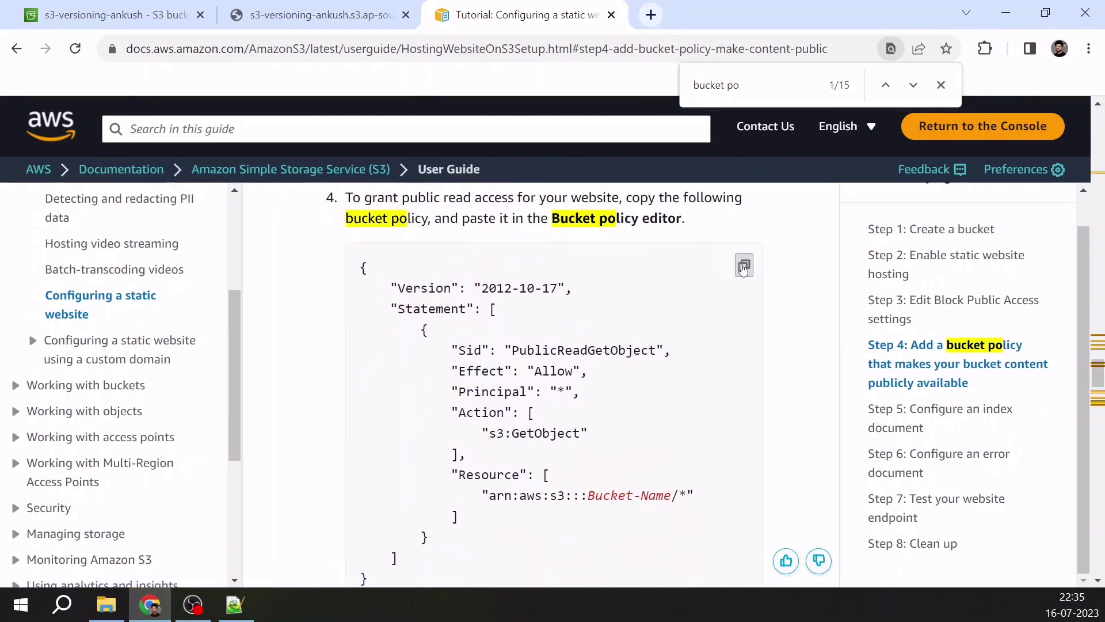
Start editing the bucket policy in the S3 console and paste the copied PublicReadGetObject policy
left_click(88, 12)
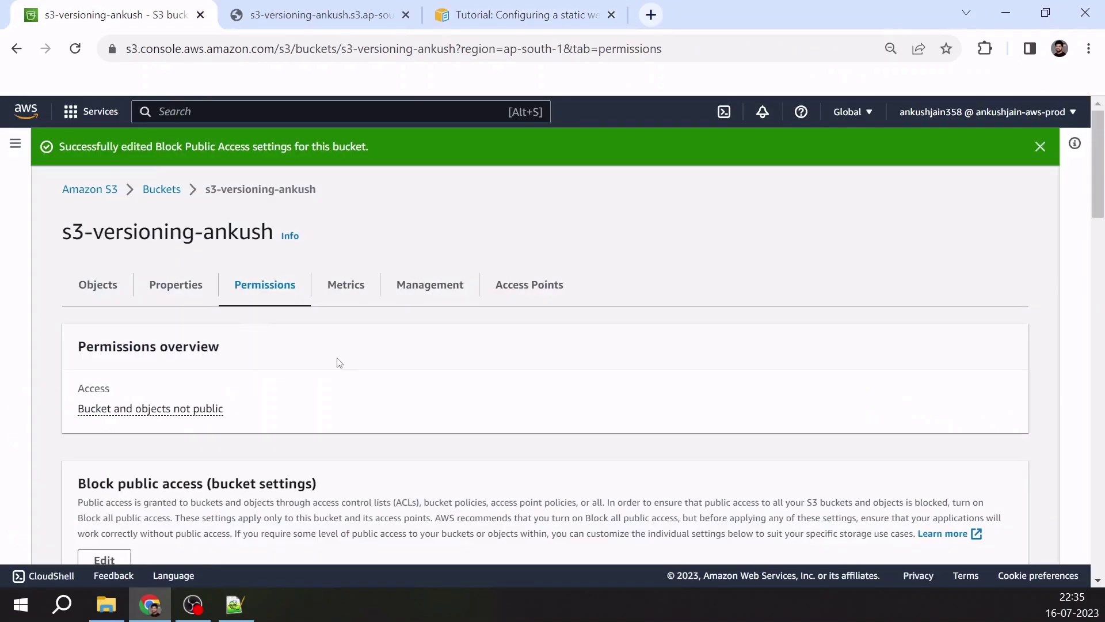
scroll(341, 368, "down", 4)
scroll(260, 397, "down", 2)
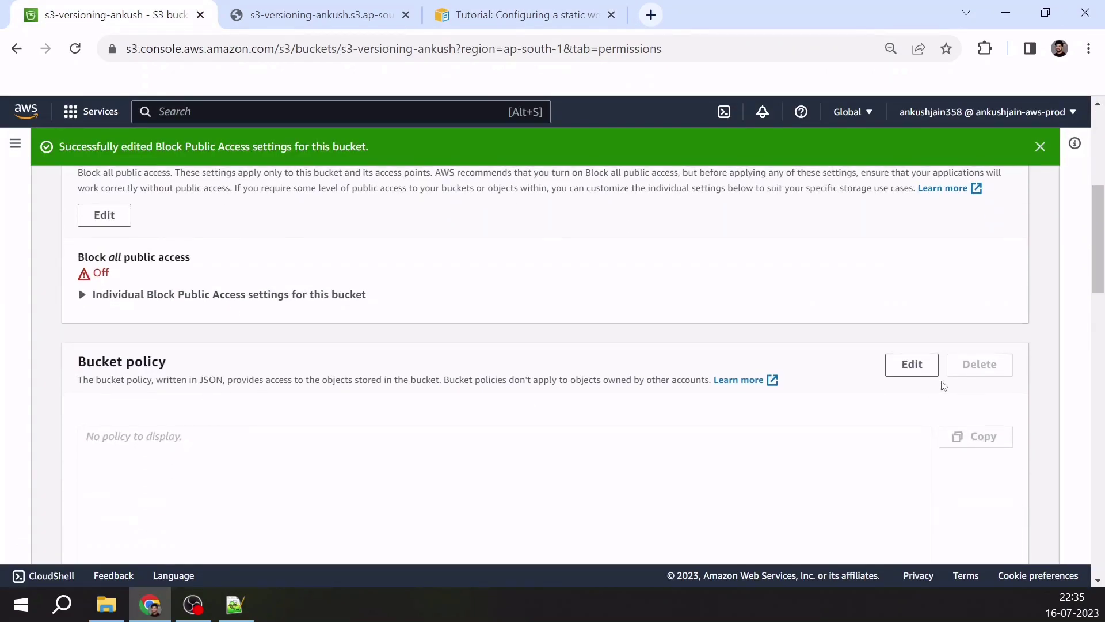
left_click(912, 364)
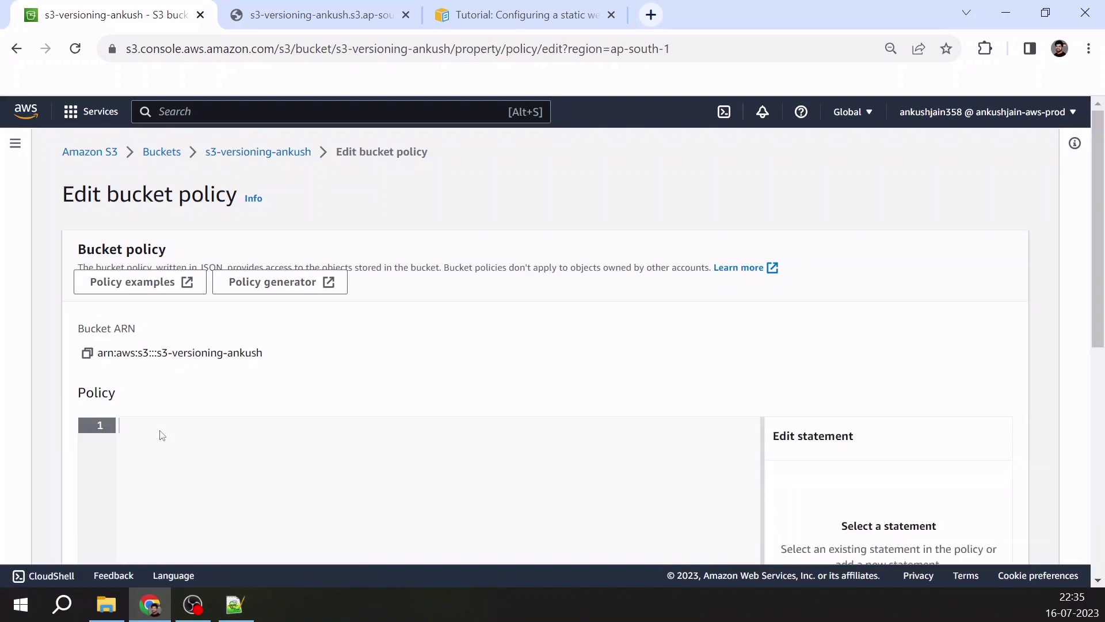
key("ctrl+v")
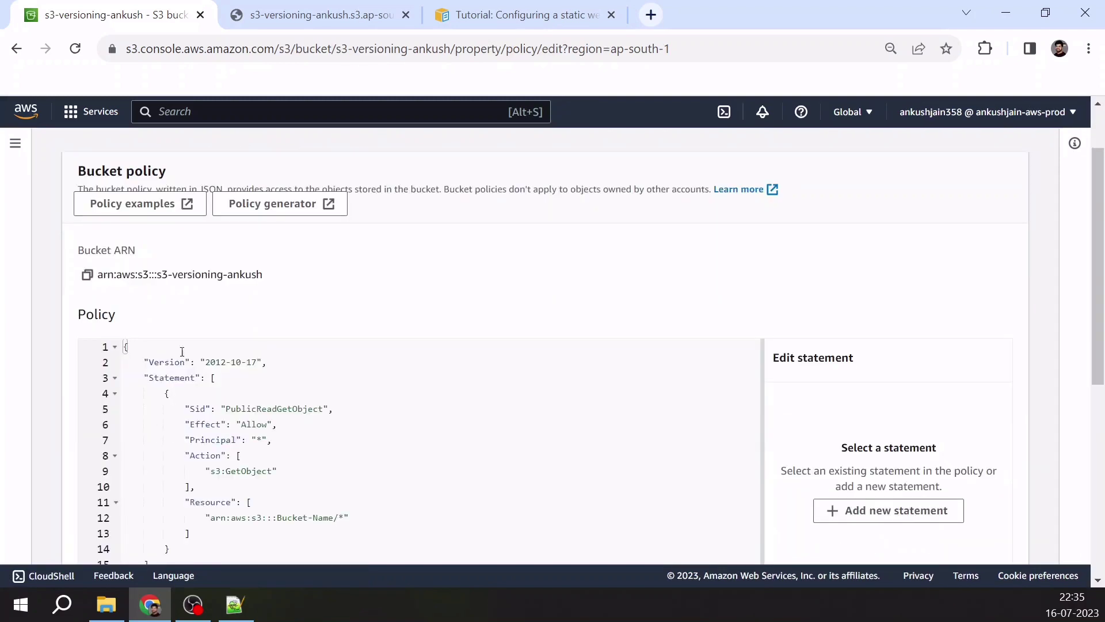
Replace the placeholder arn:aws:s3:::Bucket-Name in the policy's Resource with the bucket's own ARN, keeping the /* suffix
left_click(87, 271)
scroll(314, 376, "down", 3)
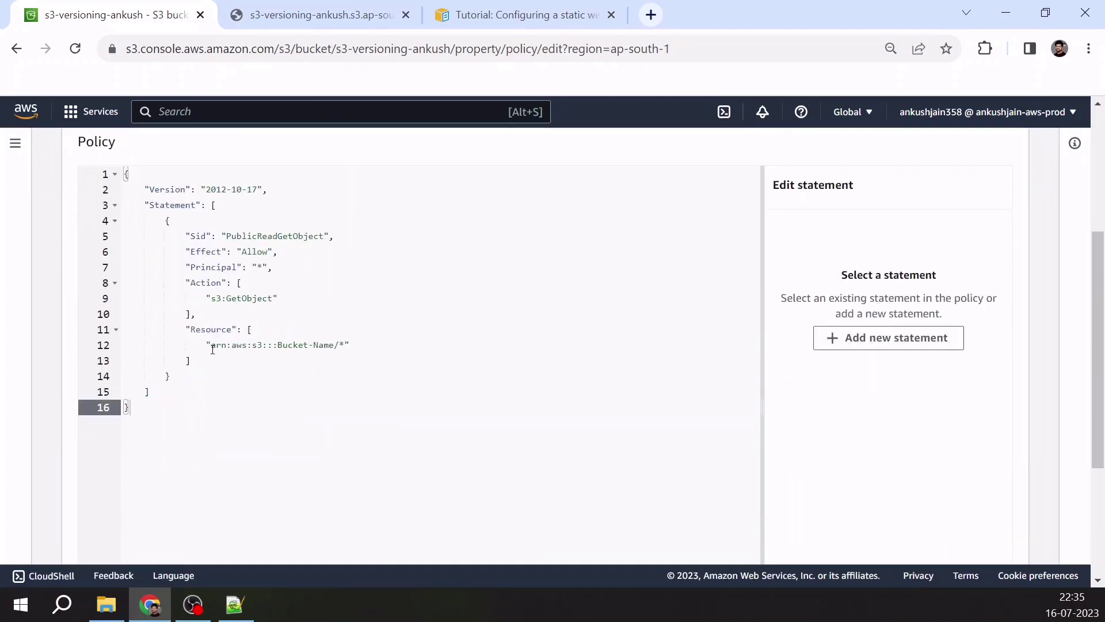
left_click(212, 349)
left_click_drag(211, 348, 329, 348)
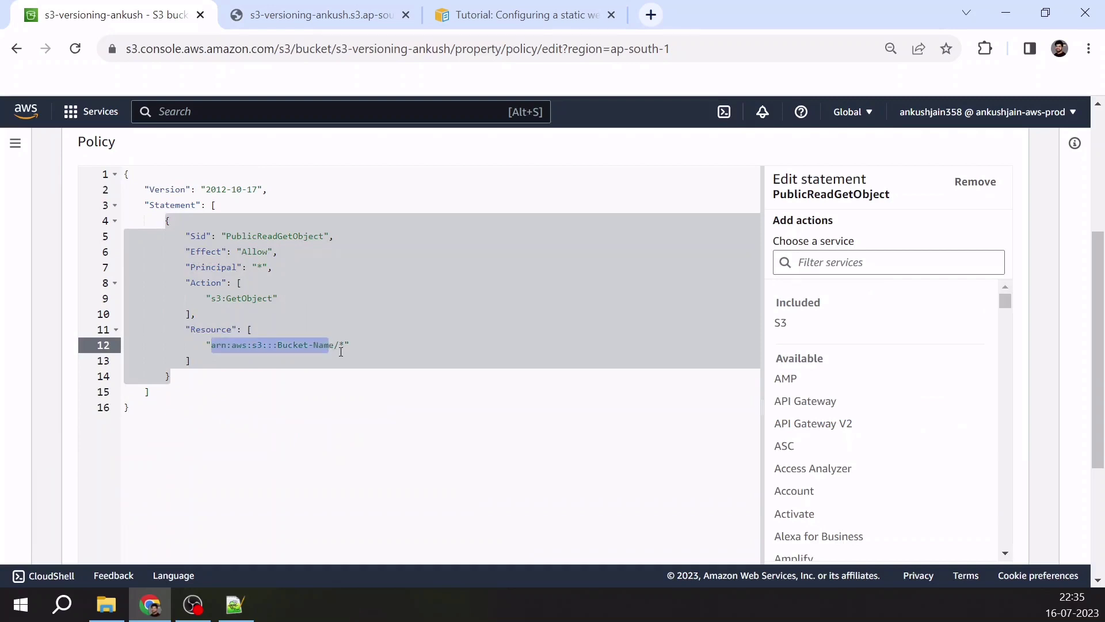
key("BackSpace")
key("ctrl+v")
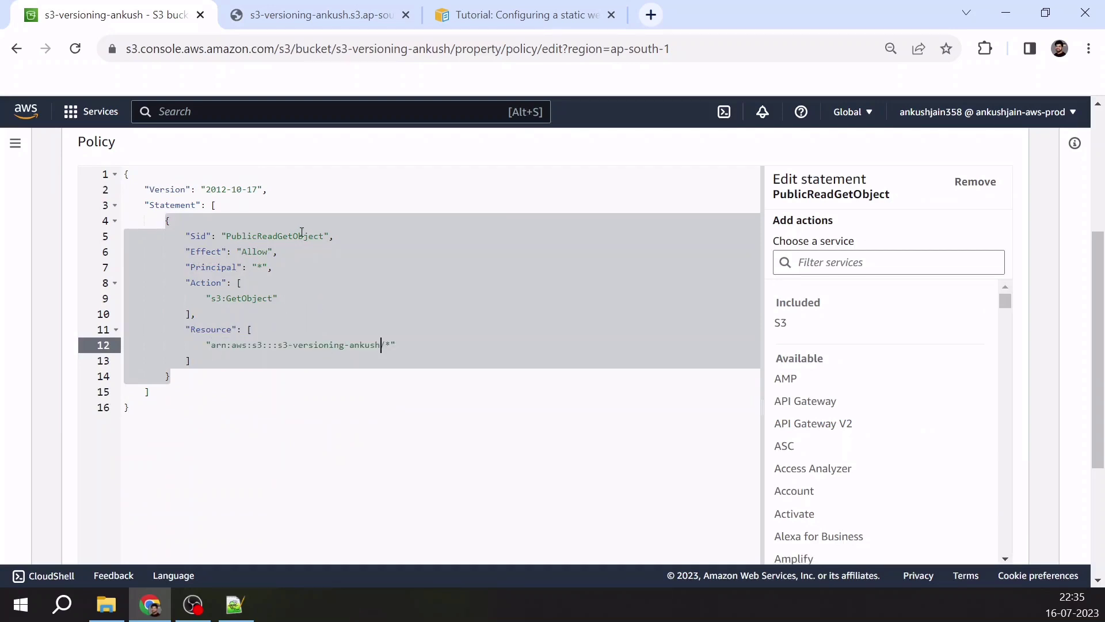
Review the policy's Principal, Action and Resource entries and save the bucket policy
left_click(254, 268)
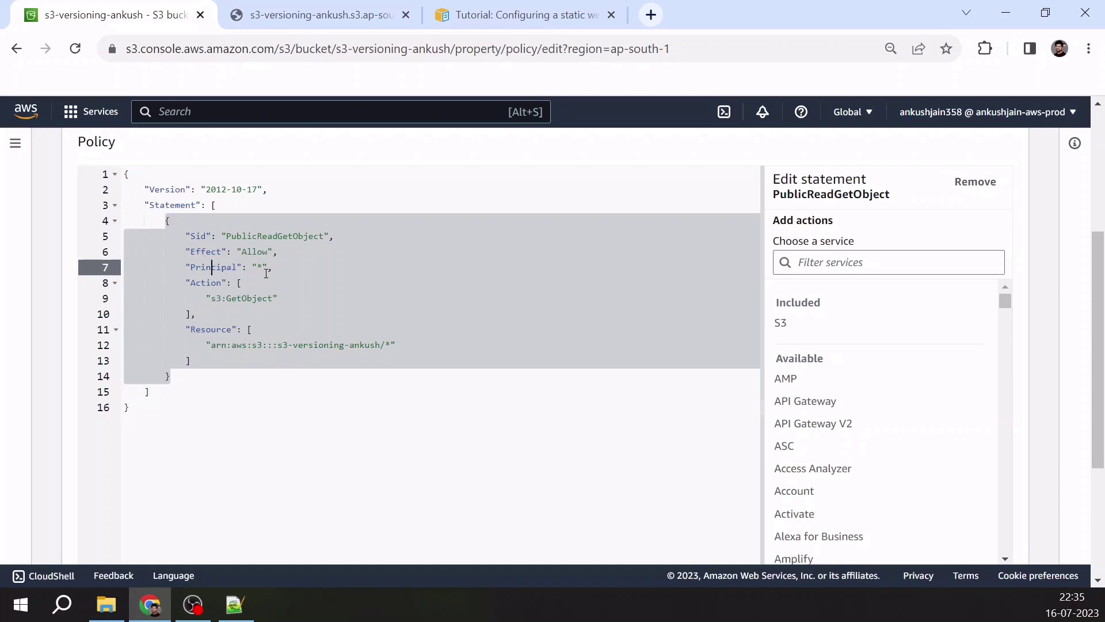
left_click(254, 298)
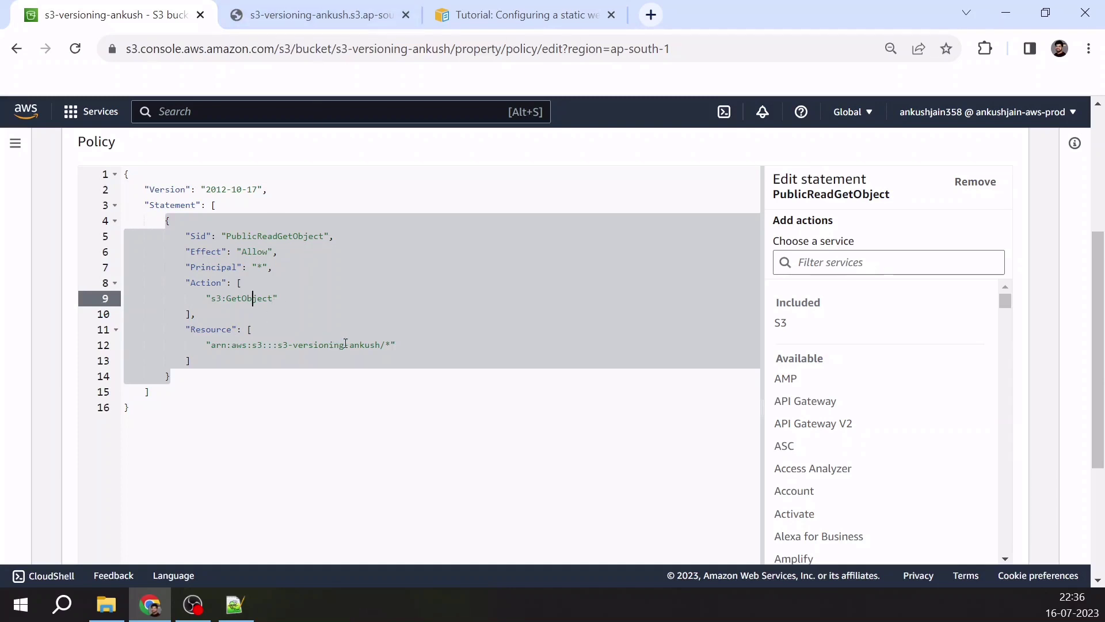
left_click_drag(210, 347, 381, 345)
scroll(984, 352, "down", 4)
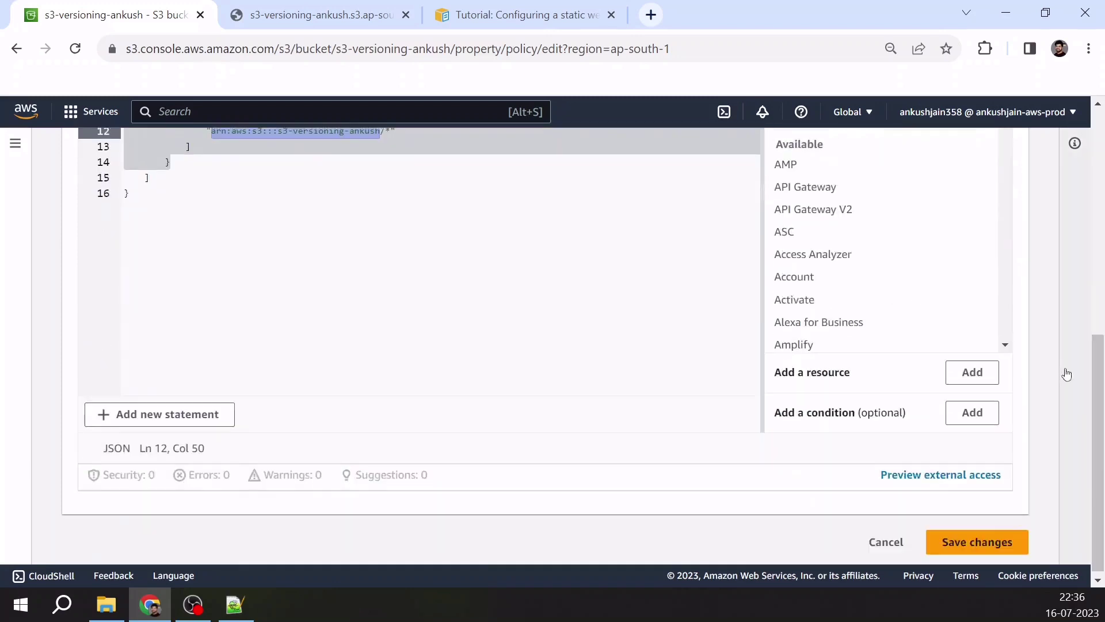
left_click(971, 540)
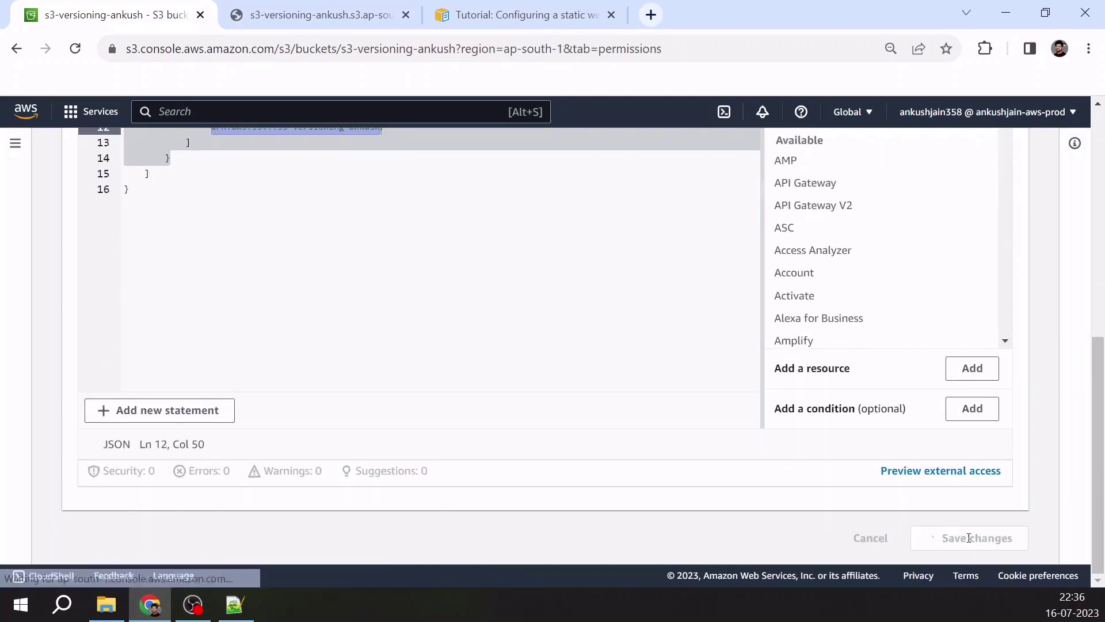
Load the plain logo.jpg object URL again to test public access under the new bucket policy
left_click(330, 5)
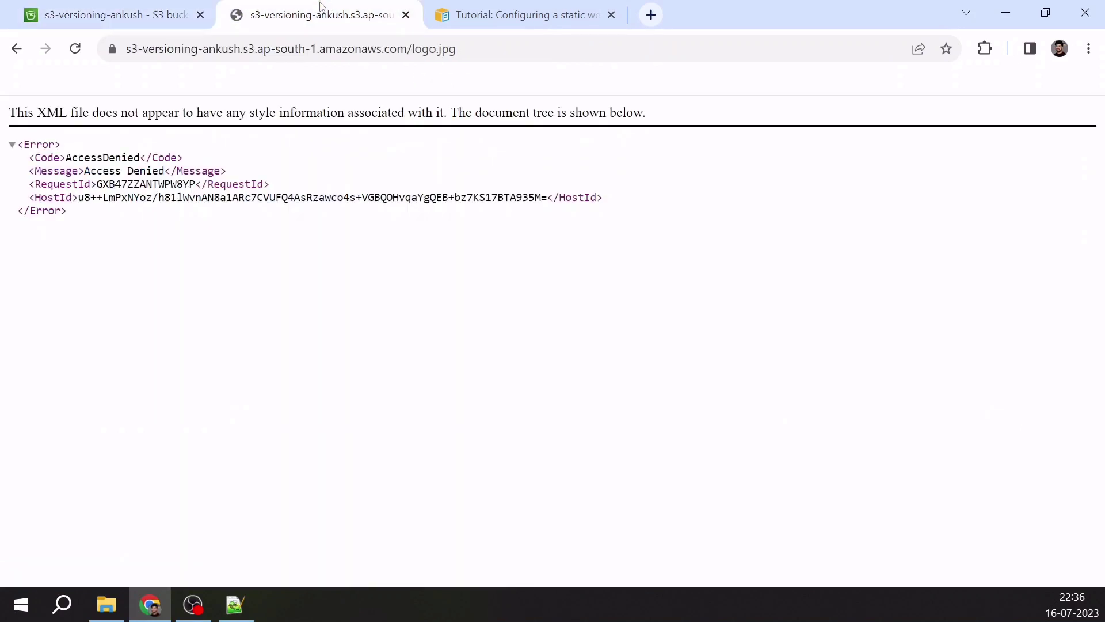
left_click(338, 57)
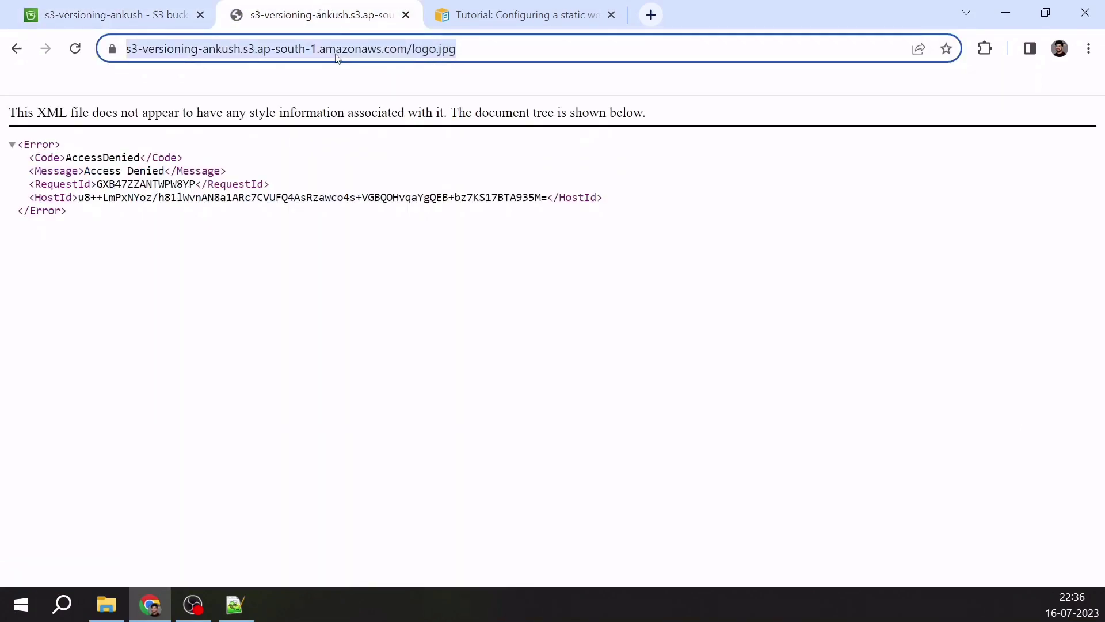
key("Return")
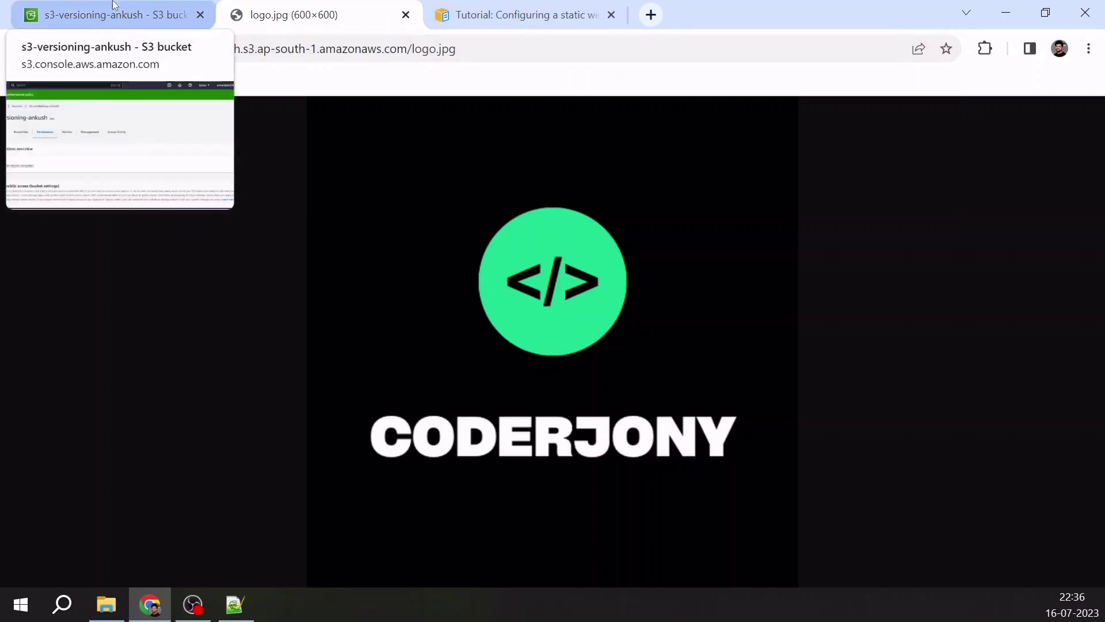
Return to the S3 console and show the bucket's list of objects
left_click(75, 4)
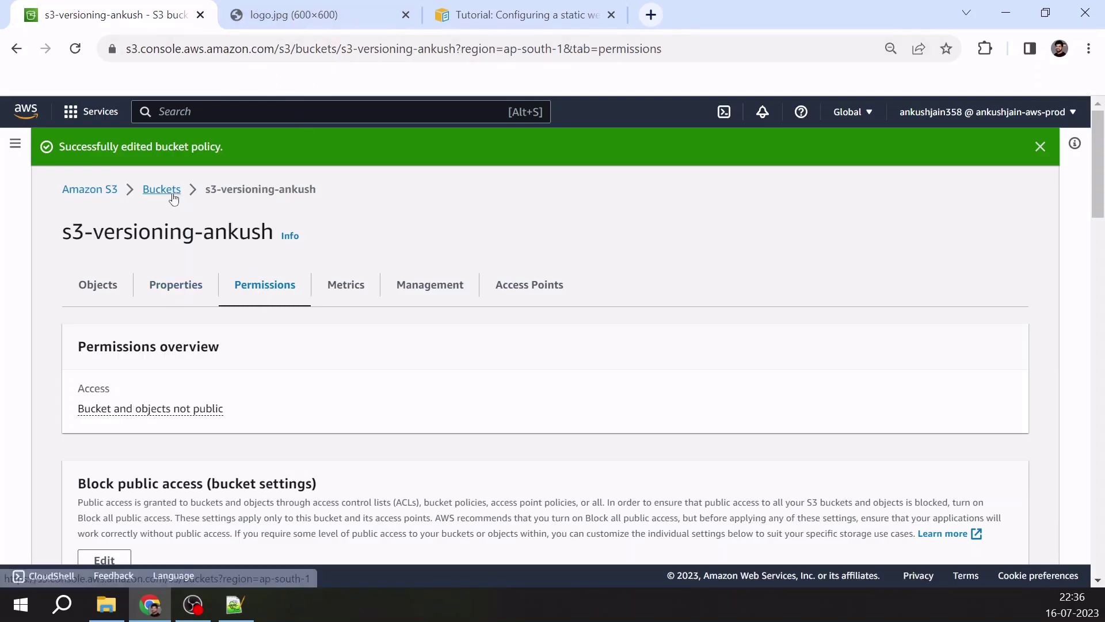
left_click(99, 293)
scroll(109, 403, "down", 1)
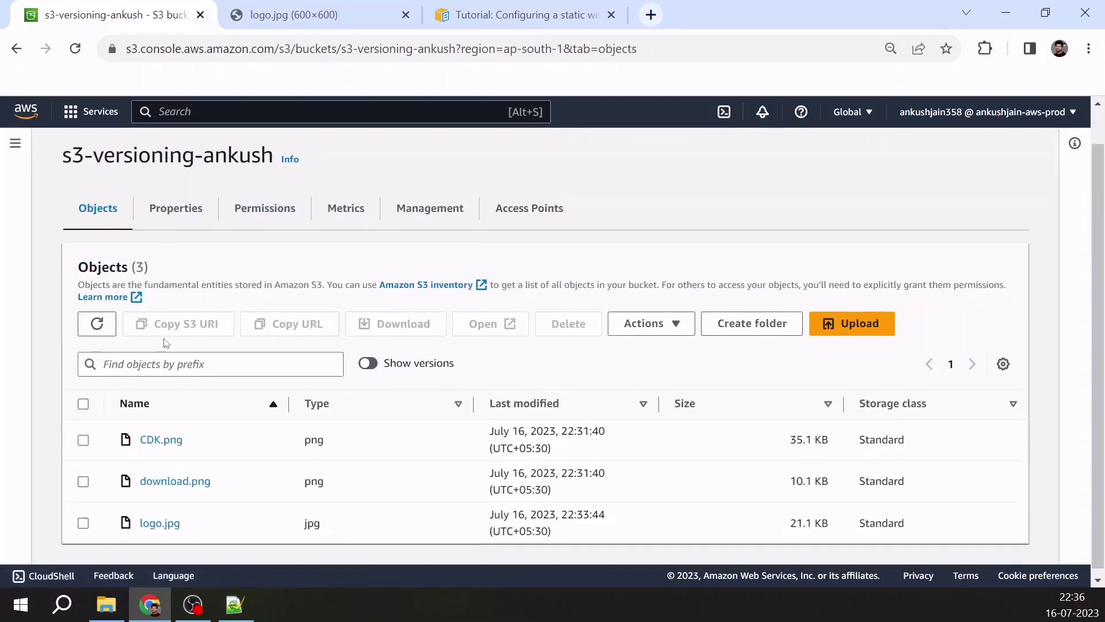
Select logo.jpg in the bucket, view its image at the public object URL, and return to the object list
left_click(84, 517)
left_click(397, 7)
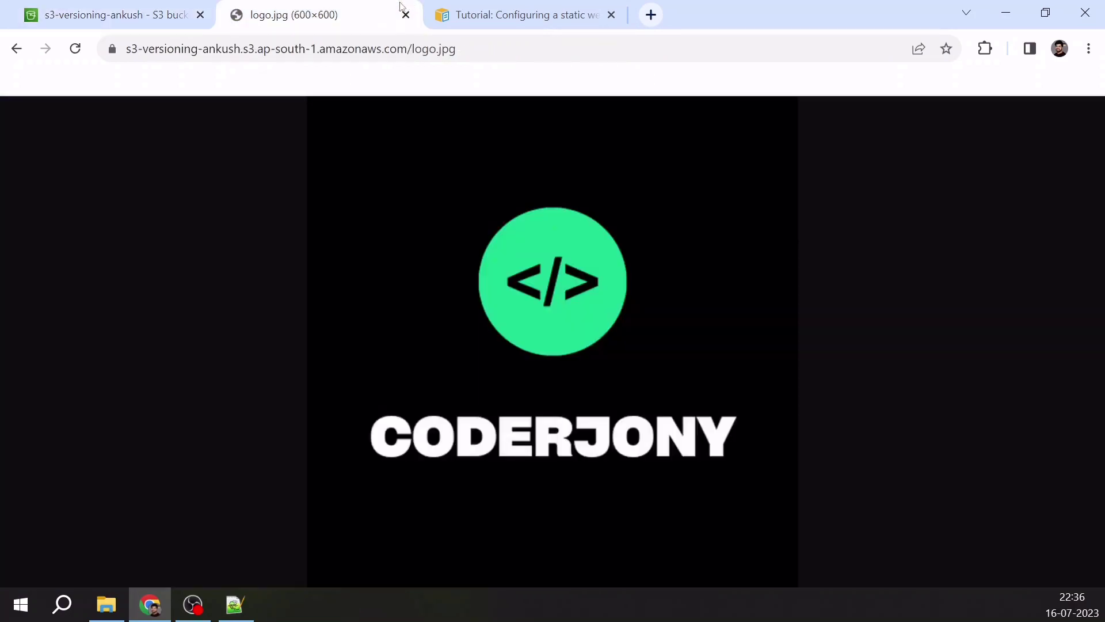
left_click(78, 6)
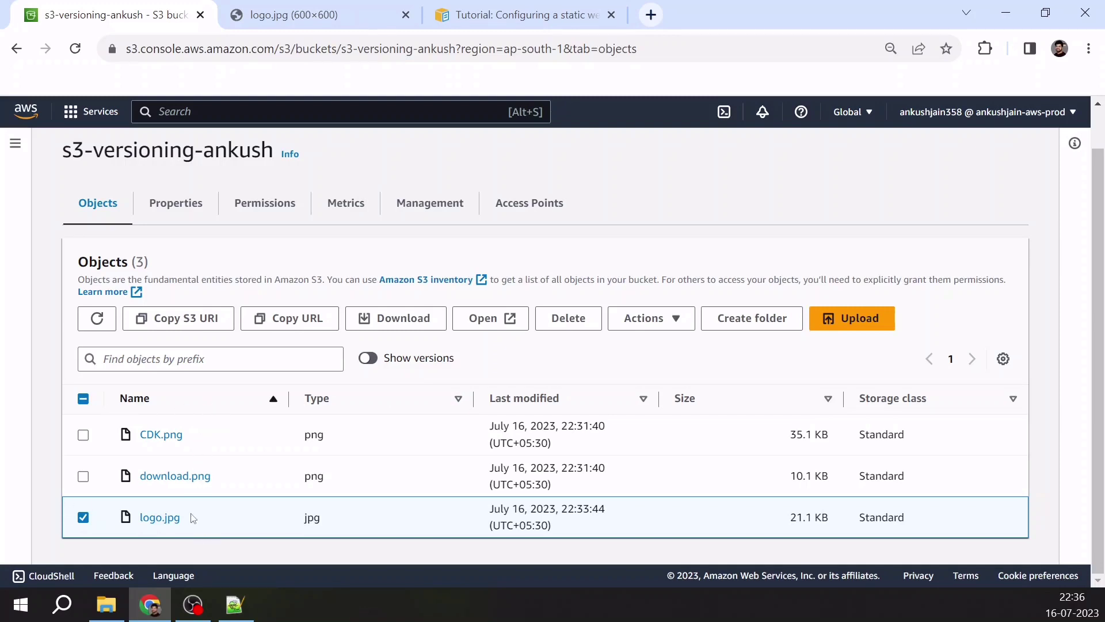
Show the bucket's object versions, examine the stored versions of logo.jpg, and hide the versions again
left_click(369, 358)
scroll(391, 398, "down", 5)
scroll(403, 403, "up", 5)
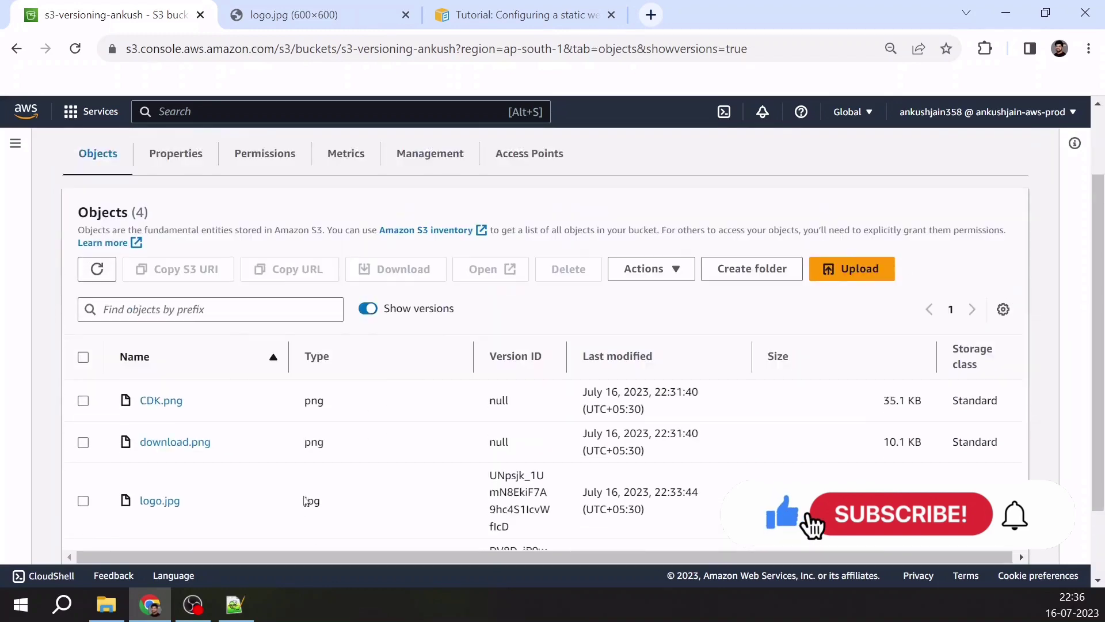
scroll(502, 425, "down", 5)
scroll(503, 424, "down", 1)
scroll(247, 484, "up", 2)
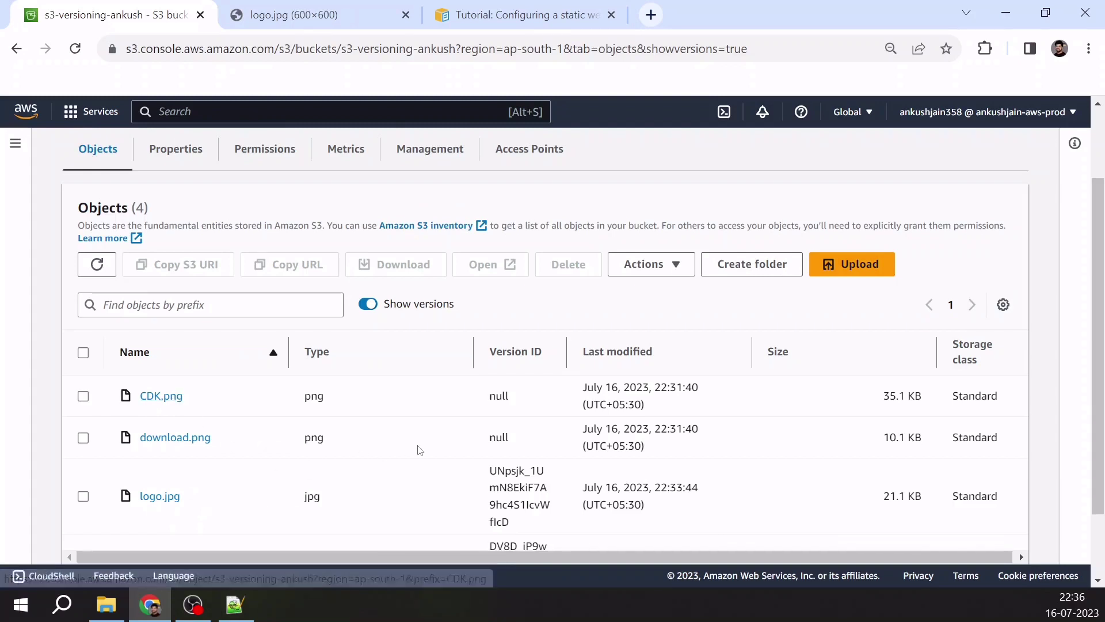
scroll(426, 450, "down", 1)
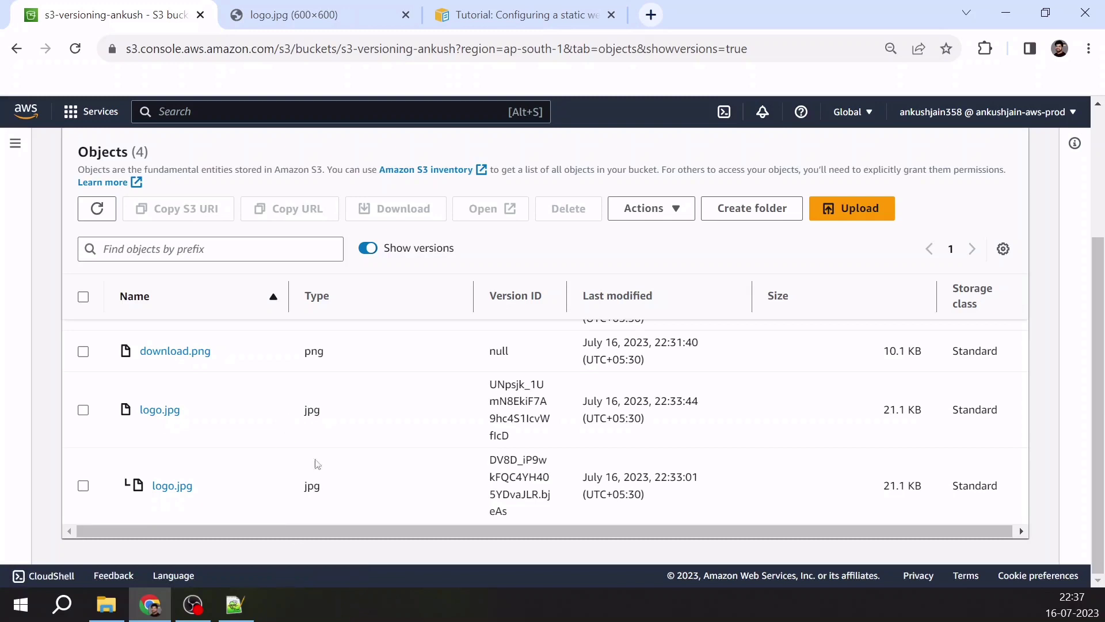
left_click(366, 248)
scroll(294, 481, "down", 1)
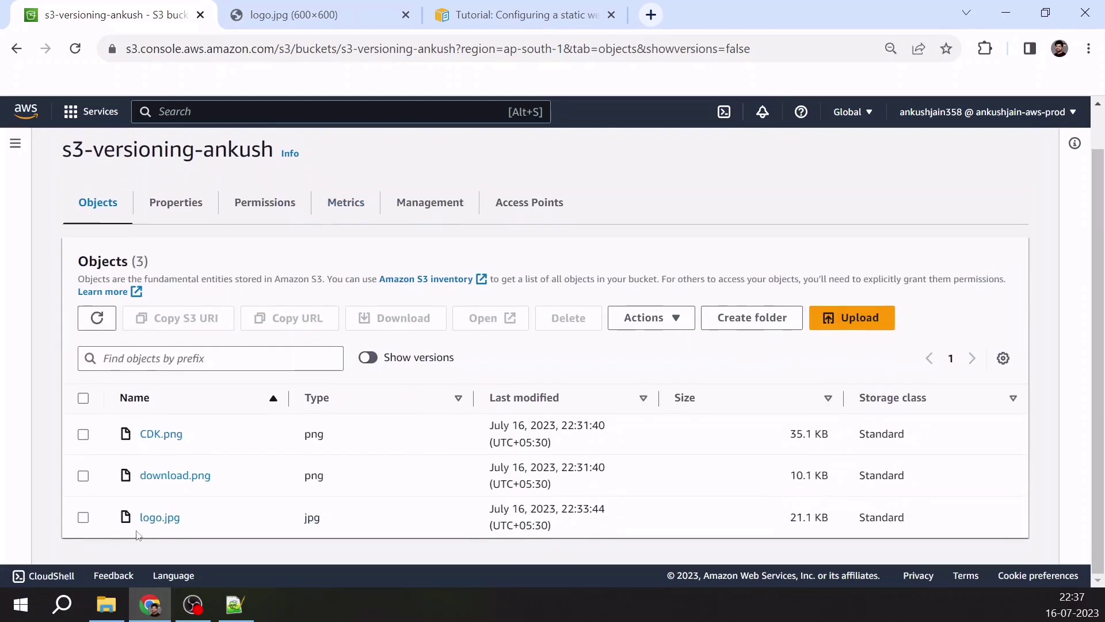
Start deleting the logo.jpg object with versions hidden and read the notice about delete markers
left_click(84, 518)
left_click(572, 322)
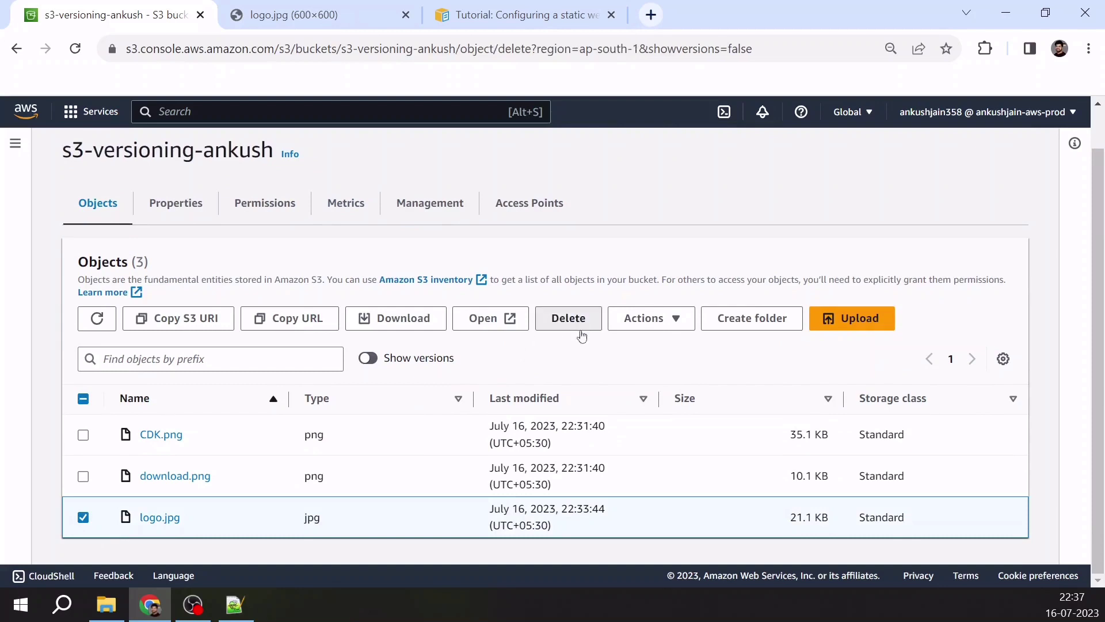
scroll(549, 446, "down", 3)
left_click(213, 489)
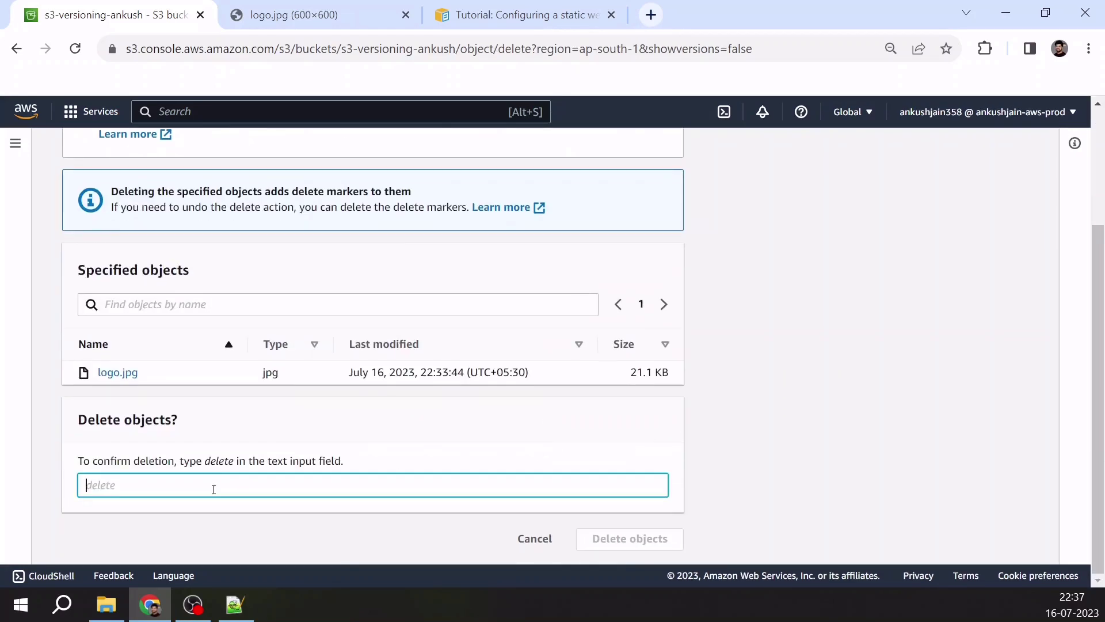
scroll(214, 488, "up", 2)
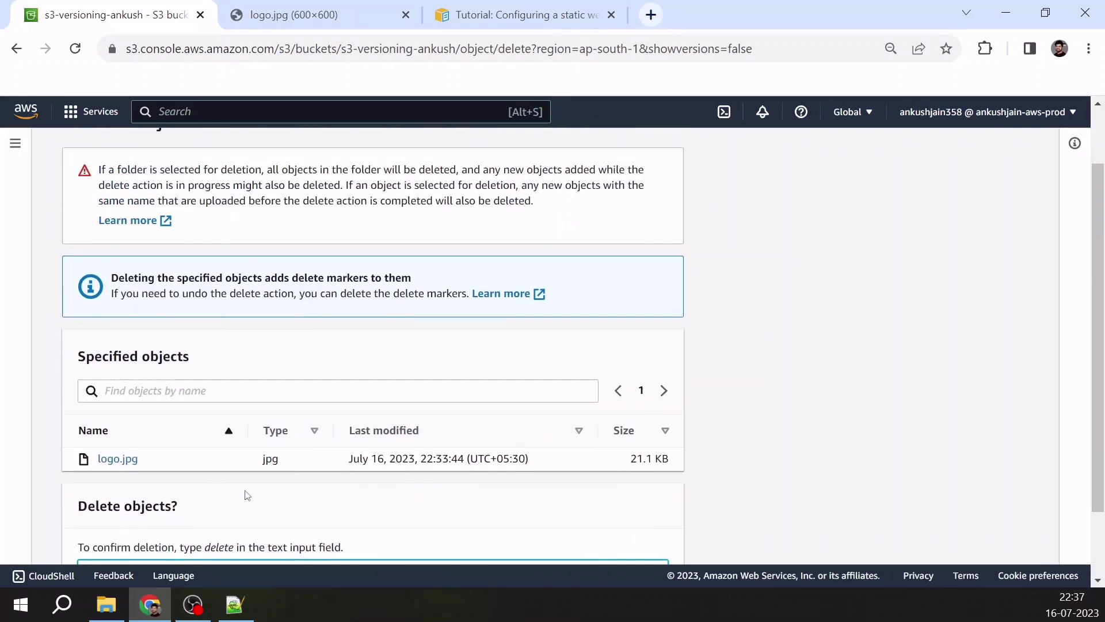
scroll(247, 493, "up", 2)
left_click_drag(113, 353, 418, 355)
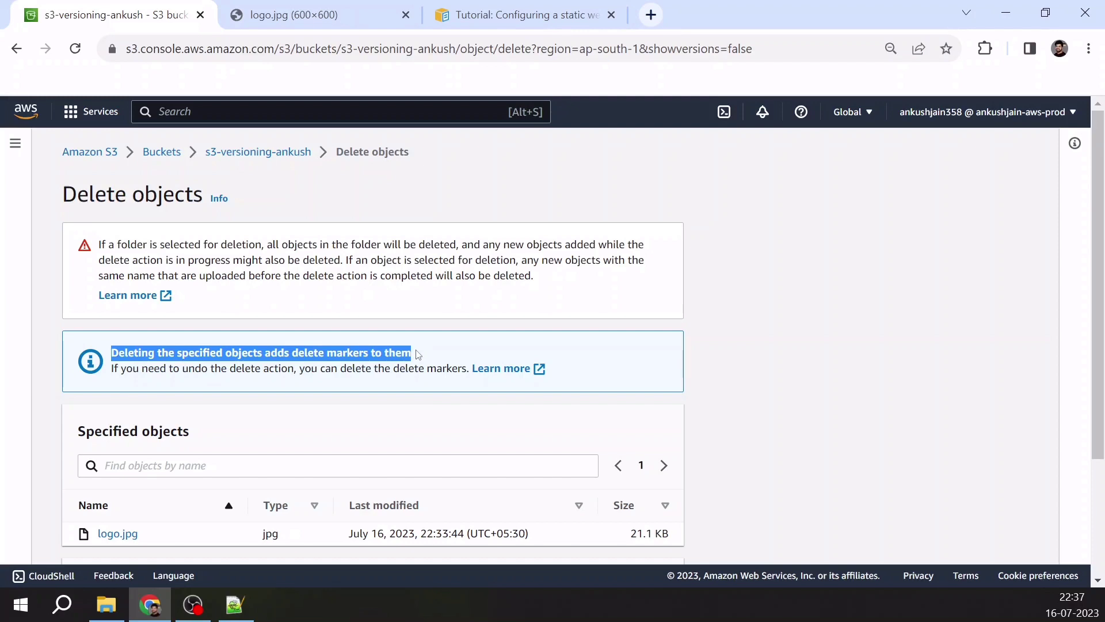
scroll(417, 355, "down", 2)
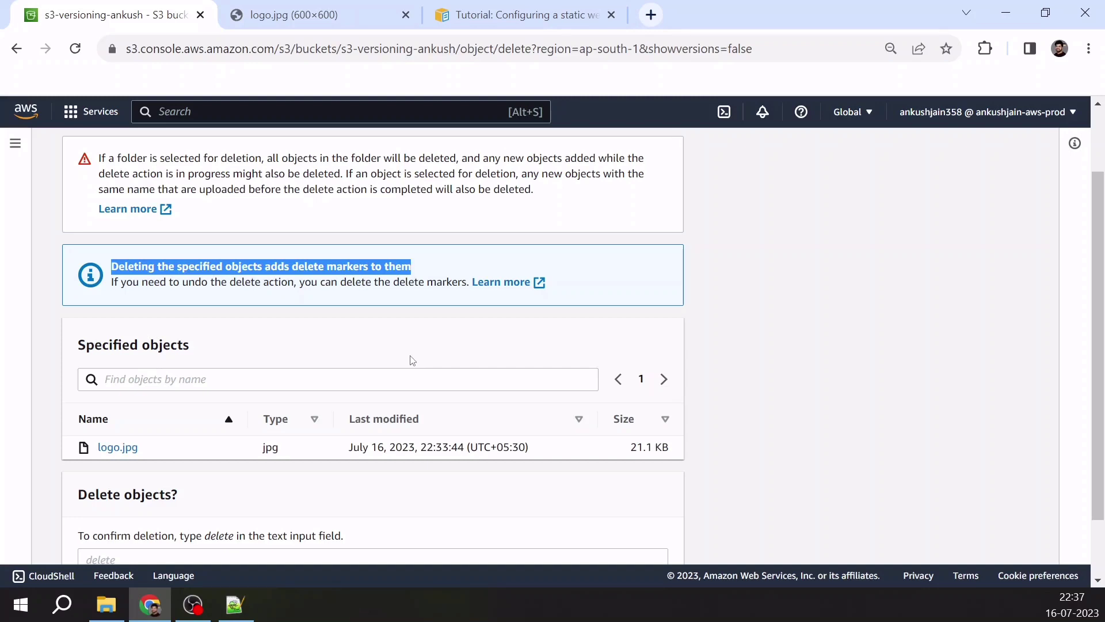
scroll(412, 360, "down", 2)
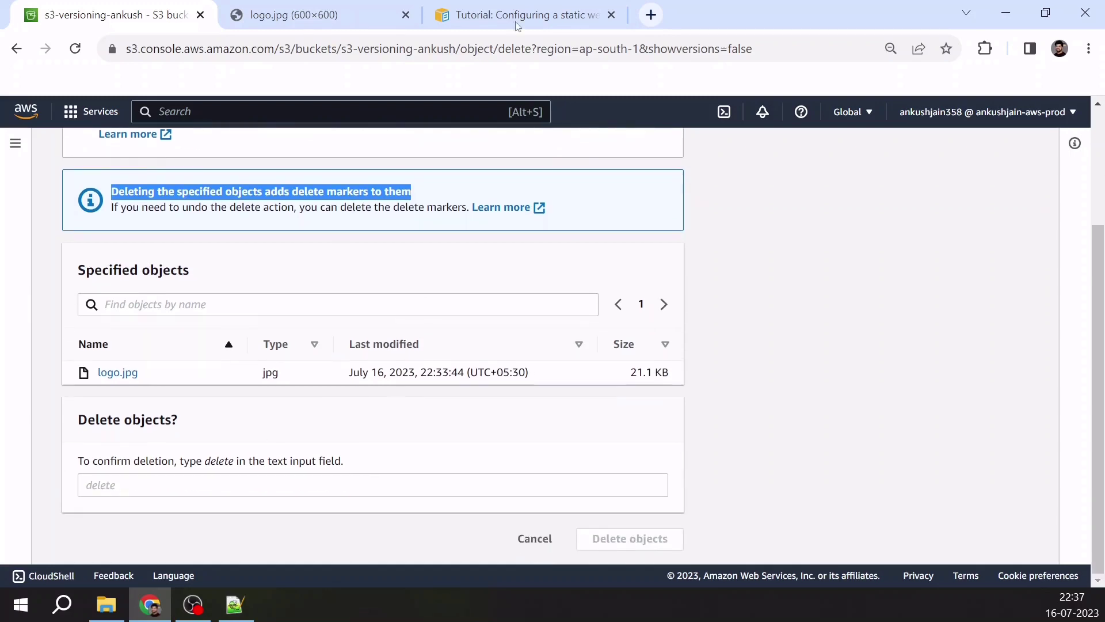
Confirm the deletion of logo.jpg with the word delete and close the status page
left_click(136, 487)
type("dele")
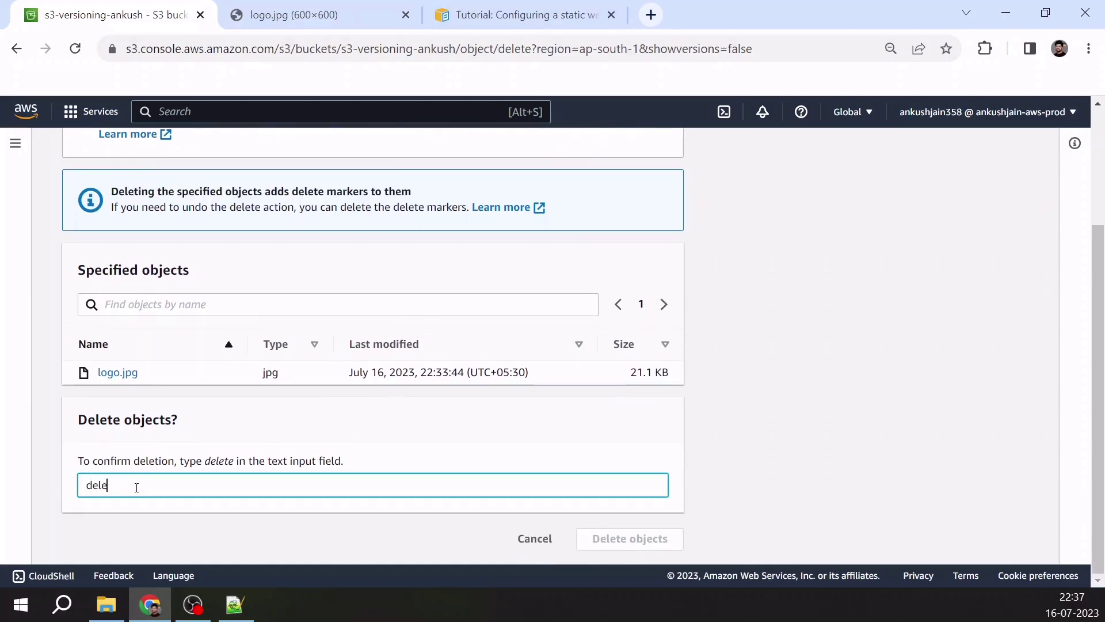
type("te")
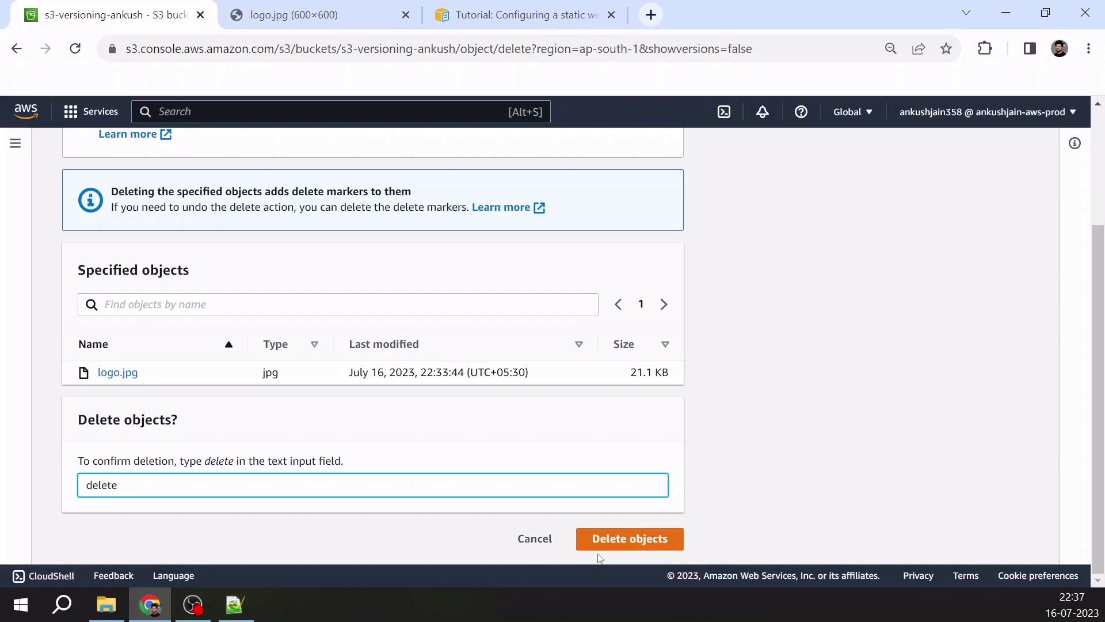
left_click(626, 538)
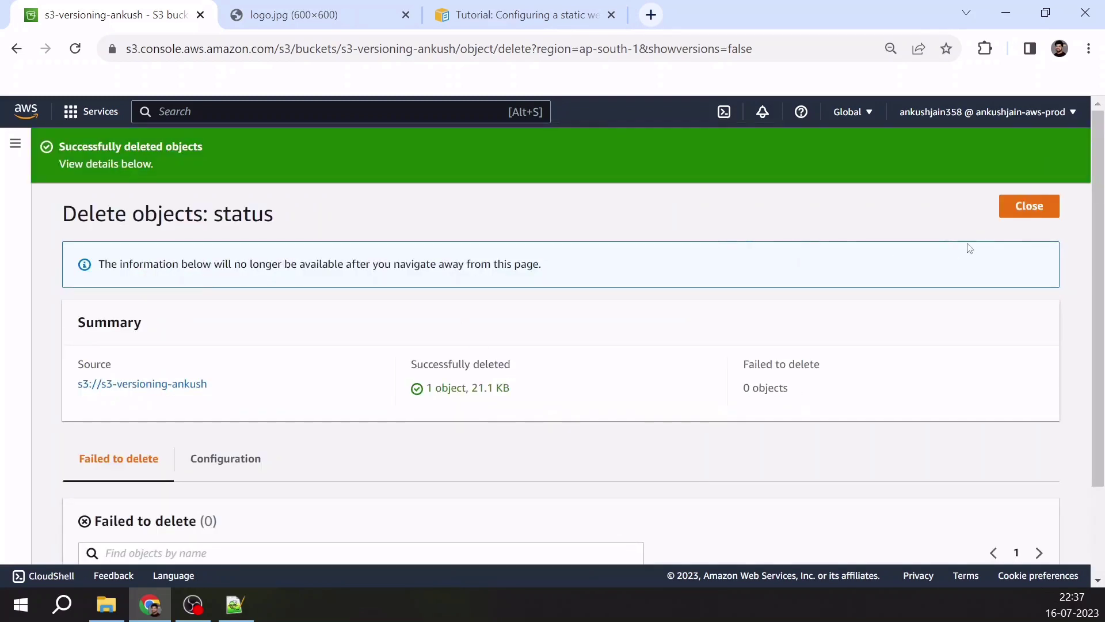
left_click(1029, 206)
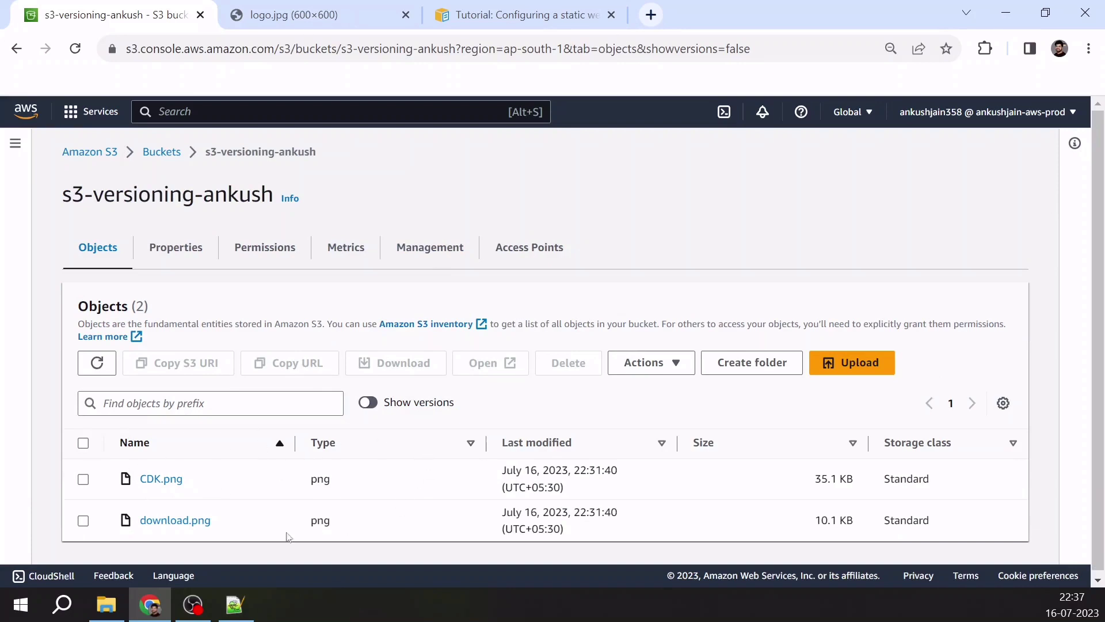
Reload the logo.jpg object URL to test access after the deletion, and return to the bucket's object list
left_click(352, 22)
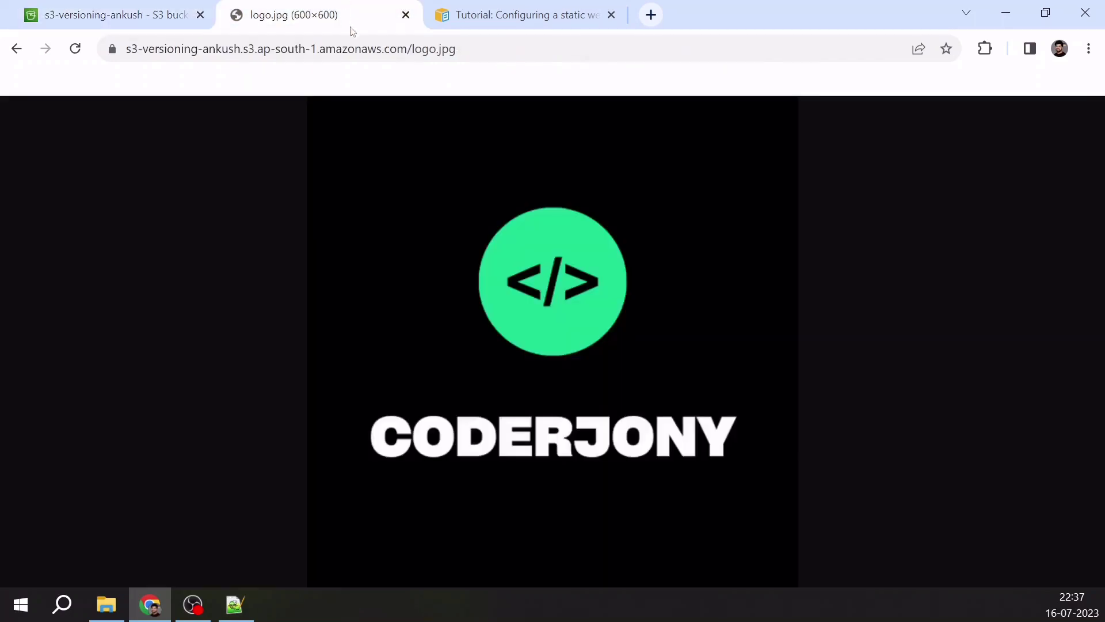
left_click(355, 50)
key("Return")
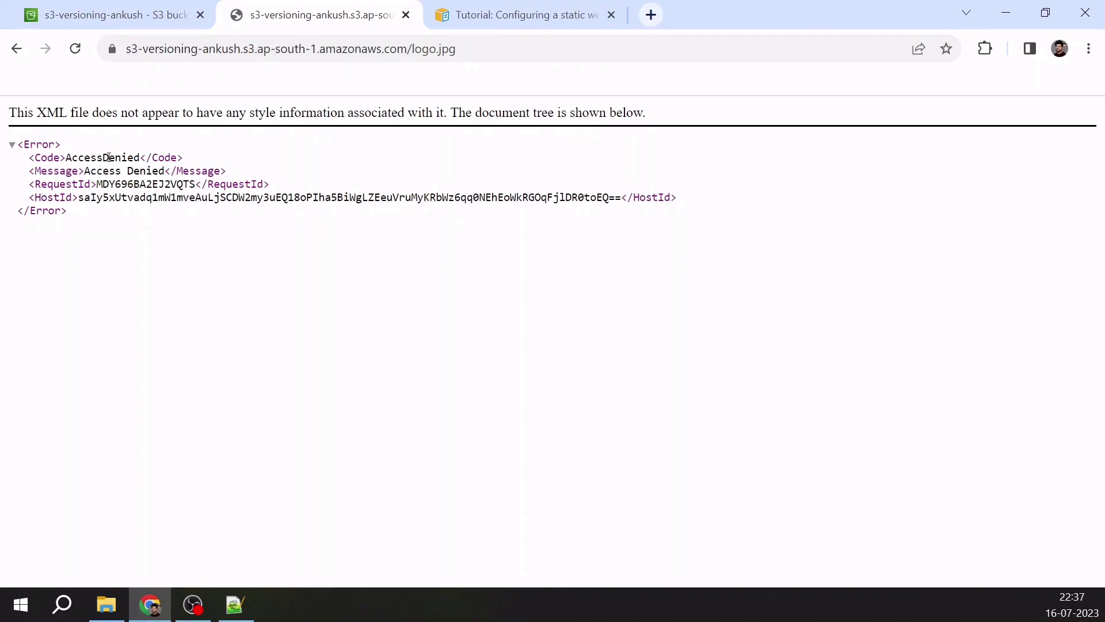
left_click(109, 12)
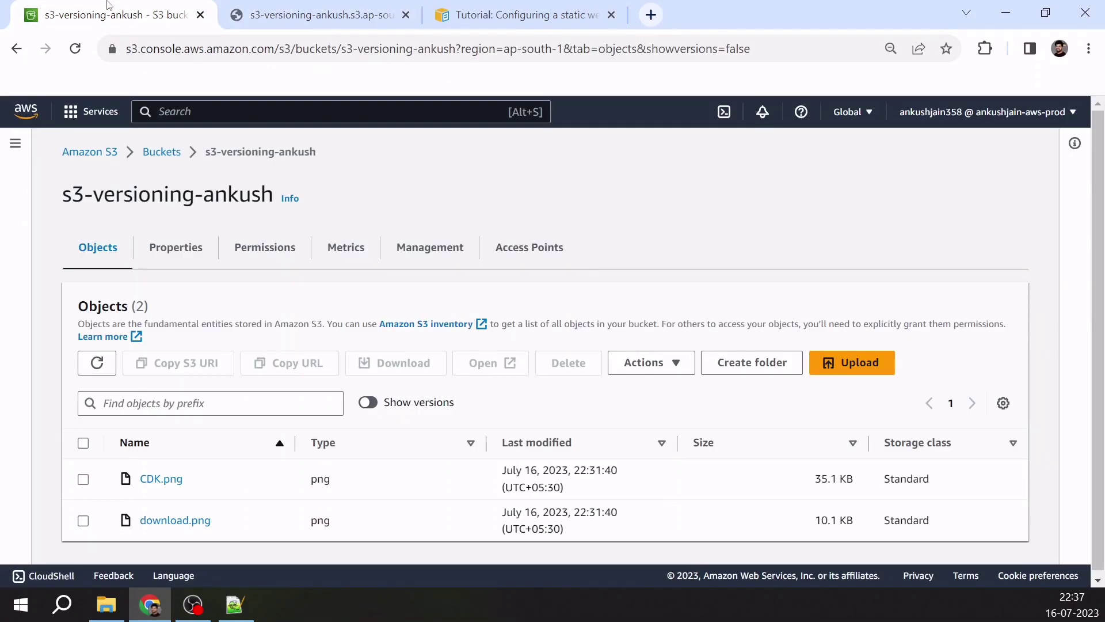
Show the bucket's object versions and examine the type of each logo.jpg entry, including the delete marker
left_click(375, 406)
scroll(282, 519, "down", 3)
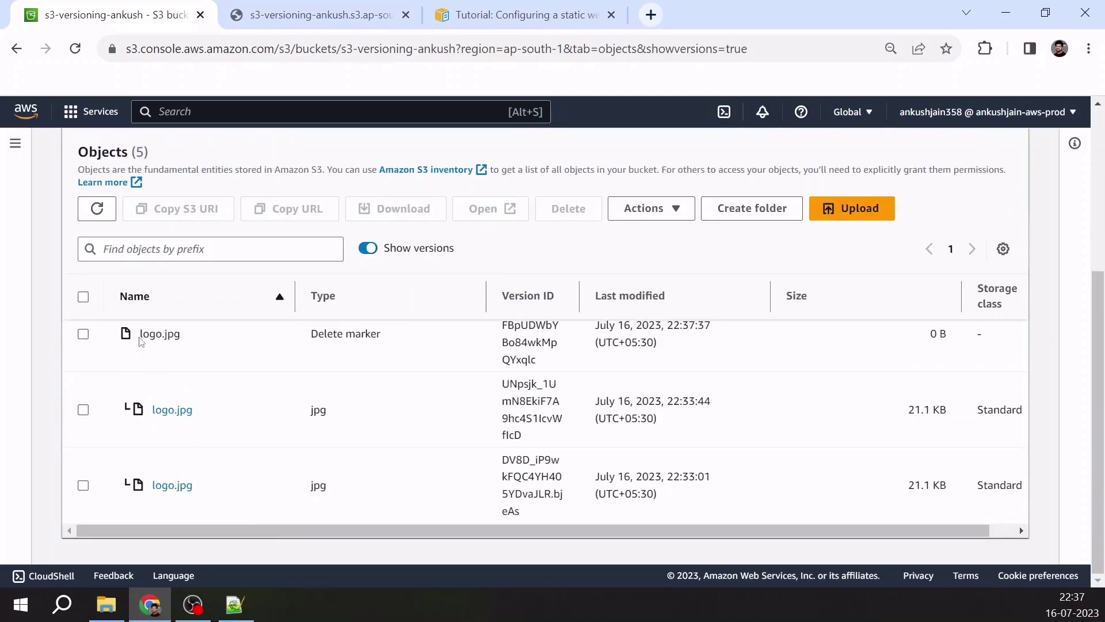
mouse_move(138, 340)
left_mouse_down()
mouse_move(399, 348)
mouse_move(311, 334)
left_mouse_up()
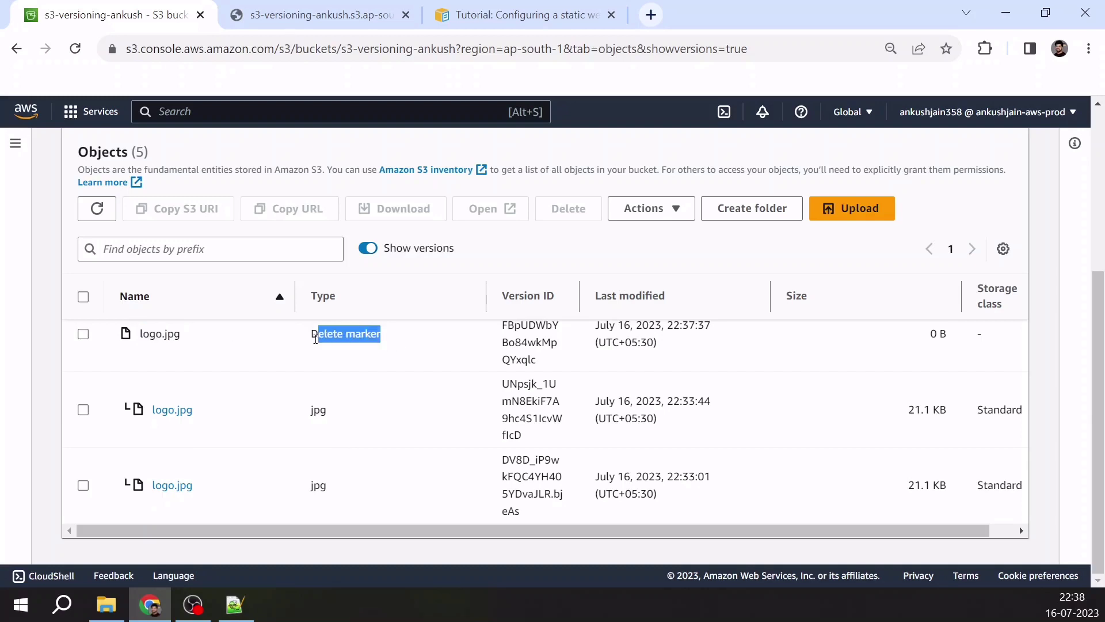
left_click_drag(337, 487, 294, 491)
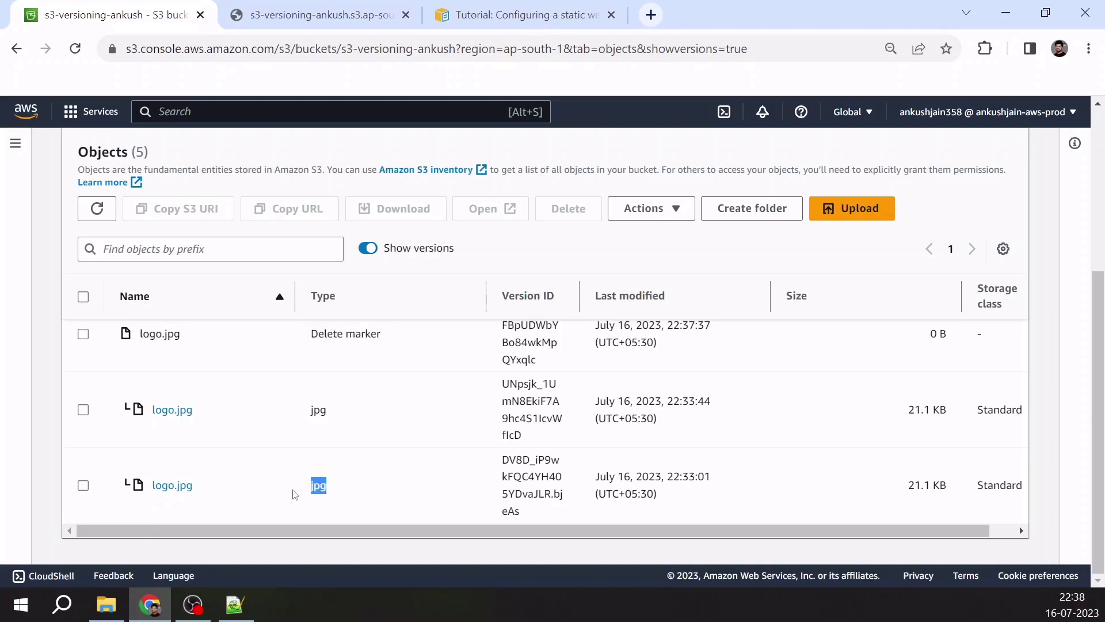
left_click(351, 415)
left_click_drag(350, 416, 292, 416)
left_click_drag(395, 339, 311, 342)
scroll(332, 403, "up", 1)
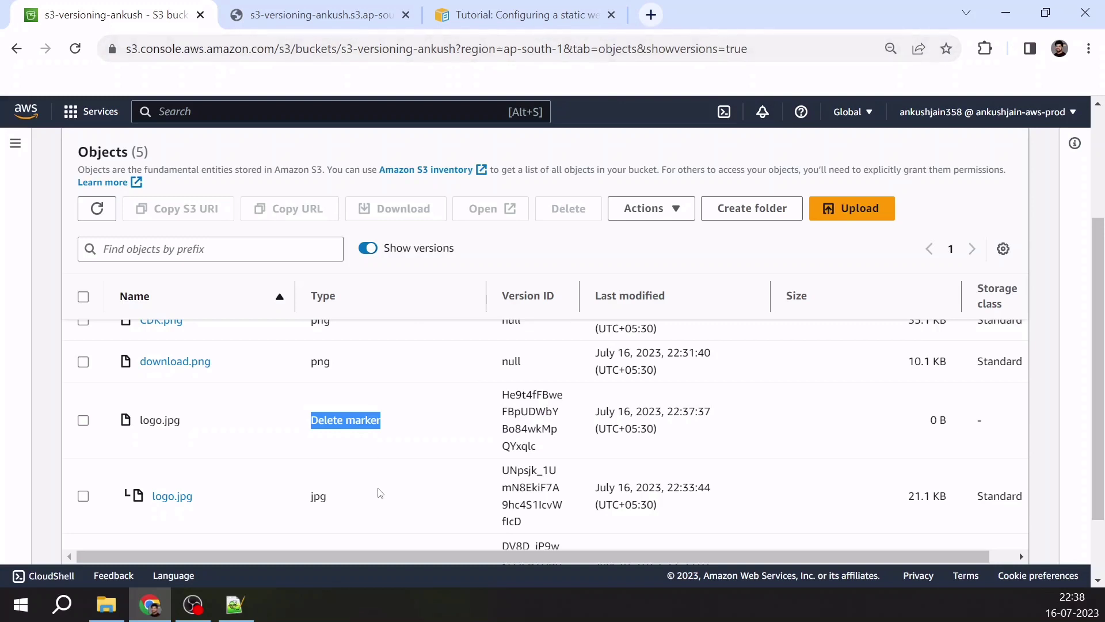
scroll(380, 493, "down", 2)
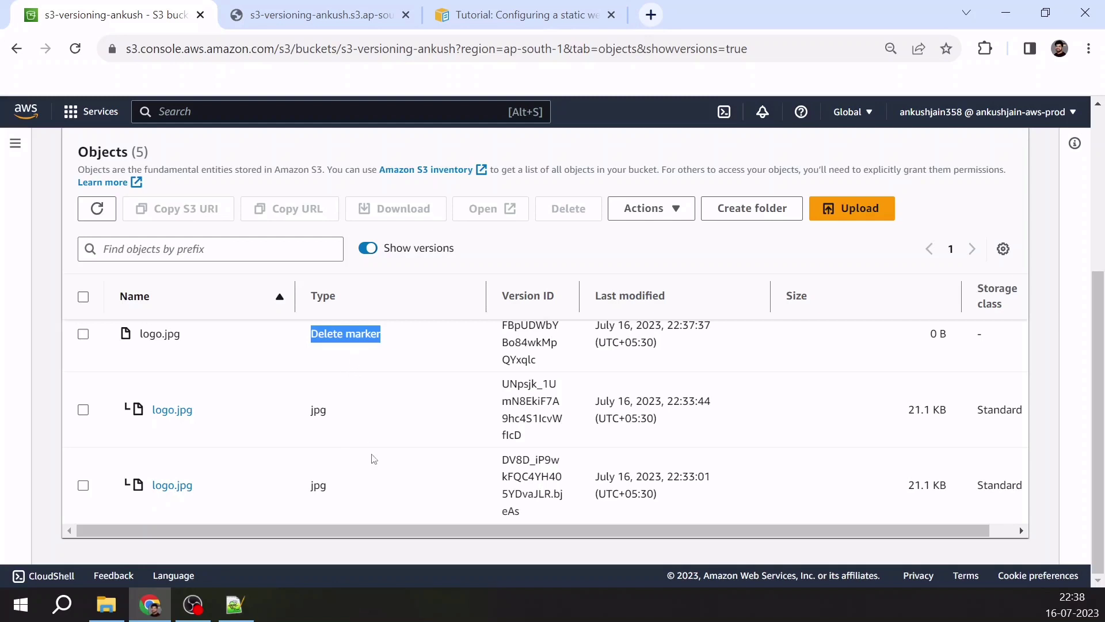
Check the response page of the logo.jpg object URL again and return to the bucket's version list
left_click(271, 16)
left_click(269, 50)
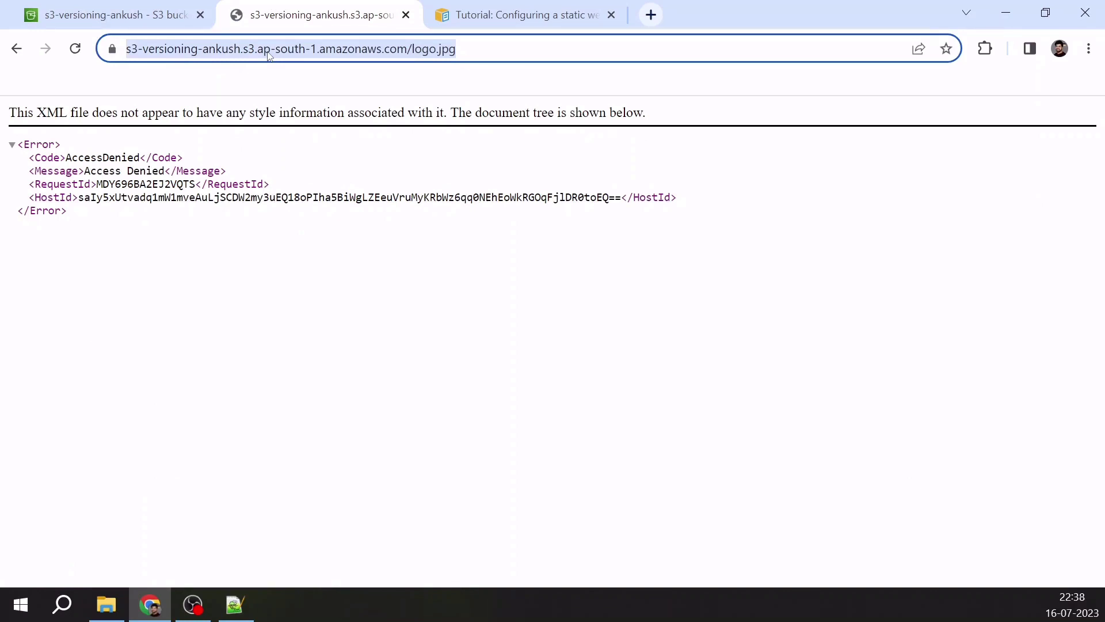
left_click(109, 15)
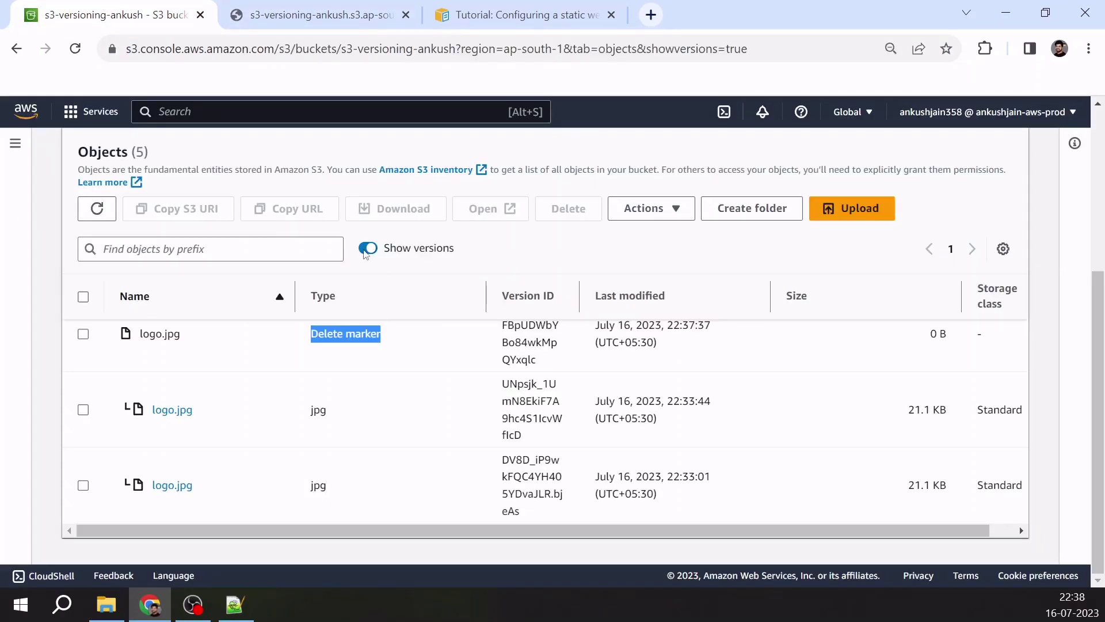
Point out the logo.jpg delete marker, and compare the object list with versions hidden and shown
scroll(433, 452, "up", 2)
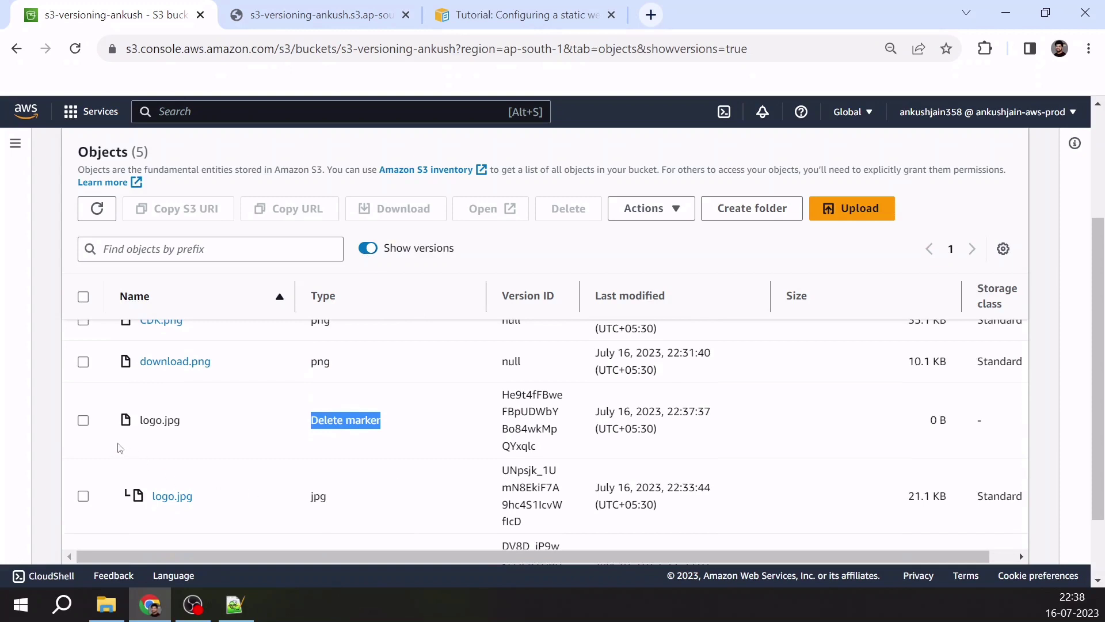
left_click(84, 420)
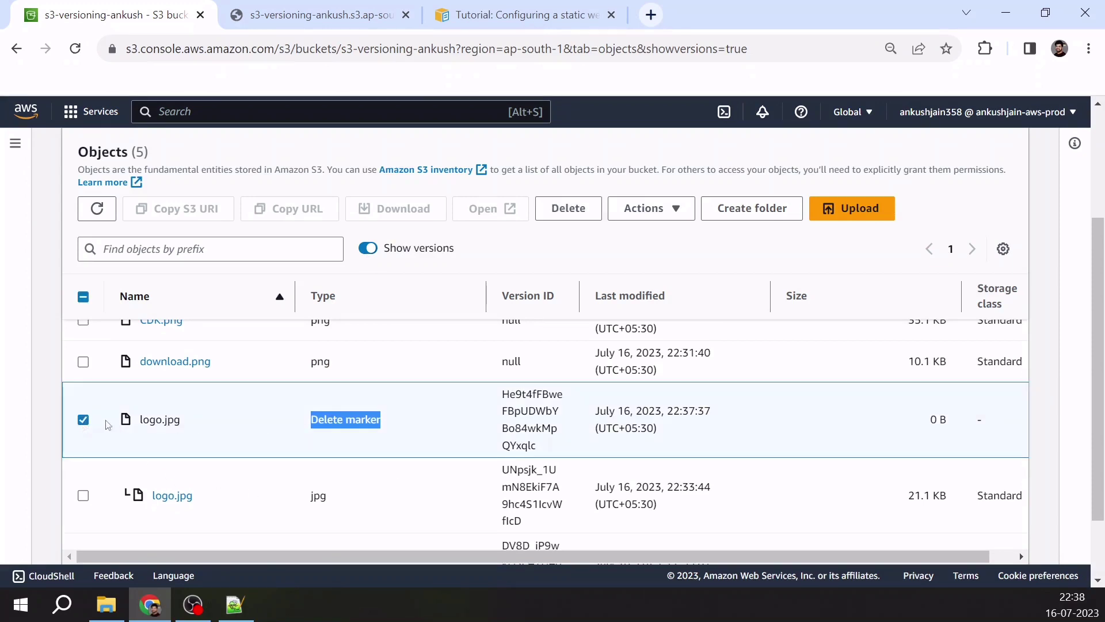
left_click(84, 420)
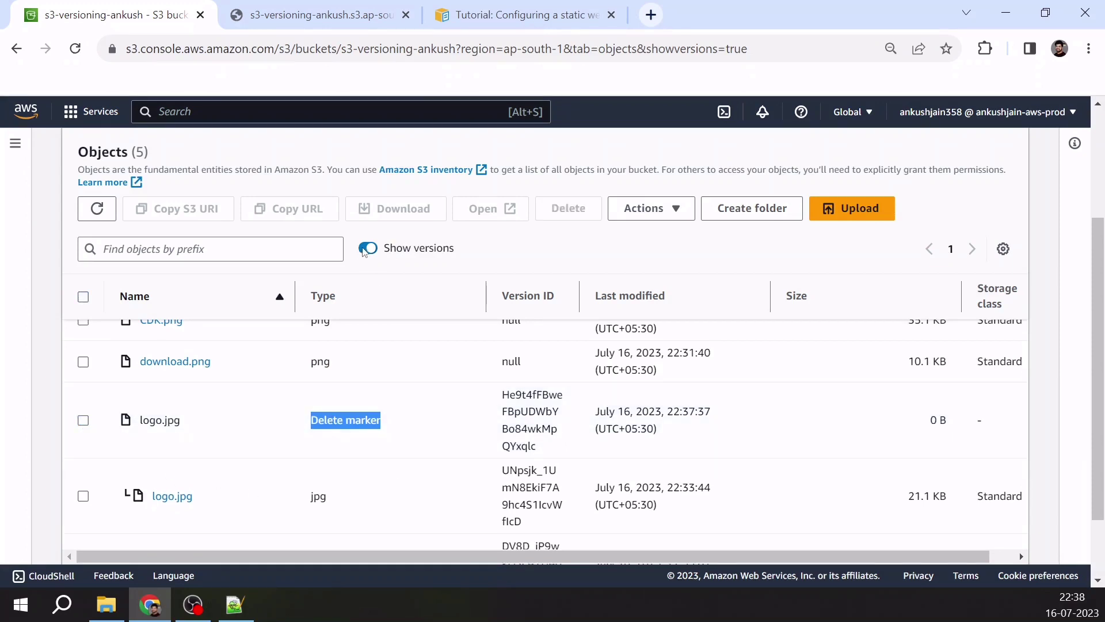
left_click(367, 248)
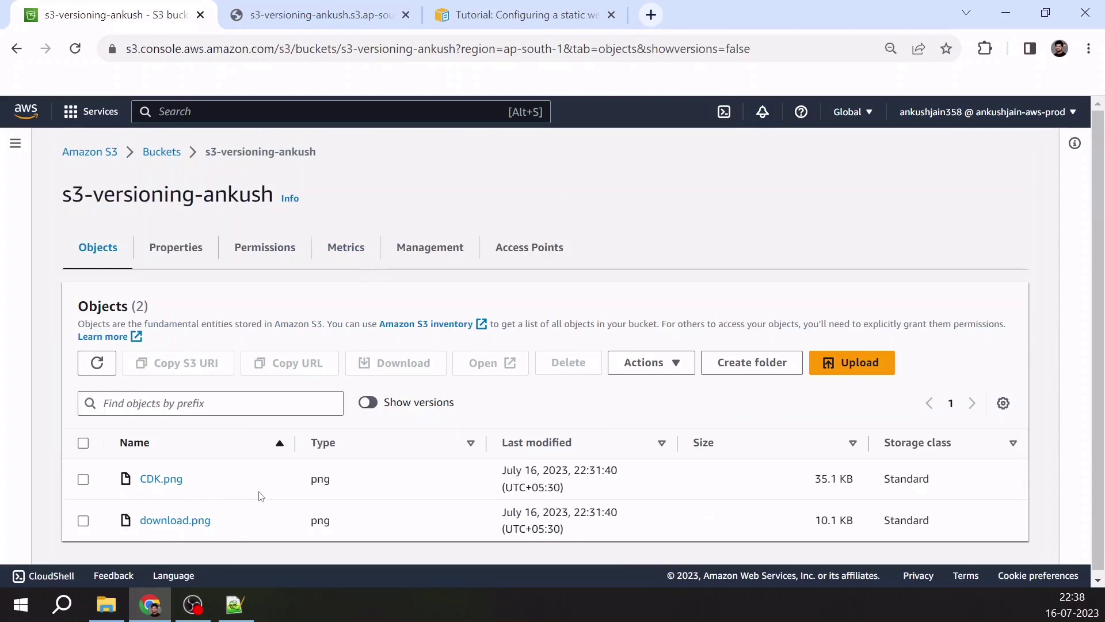
left_click(367, 402)
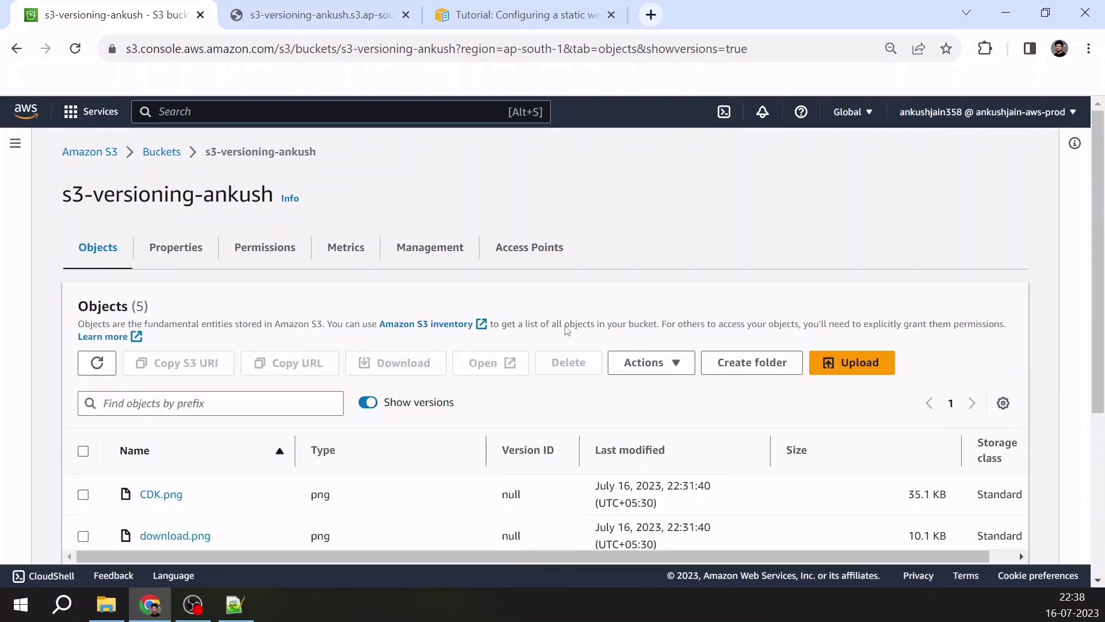
Permanently delete the logo.jpg delete marker from the bucket's version list, confirming with the text "permanently delete"
scroll(415, 395, "down", 3)
scroll(412, 451, "up", 2)
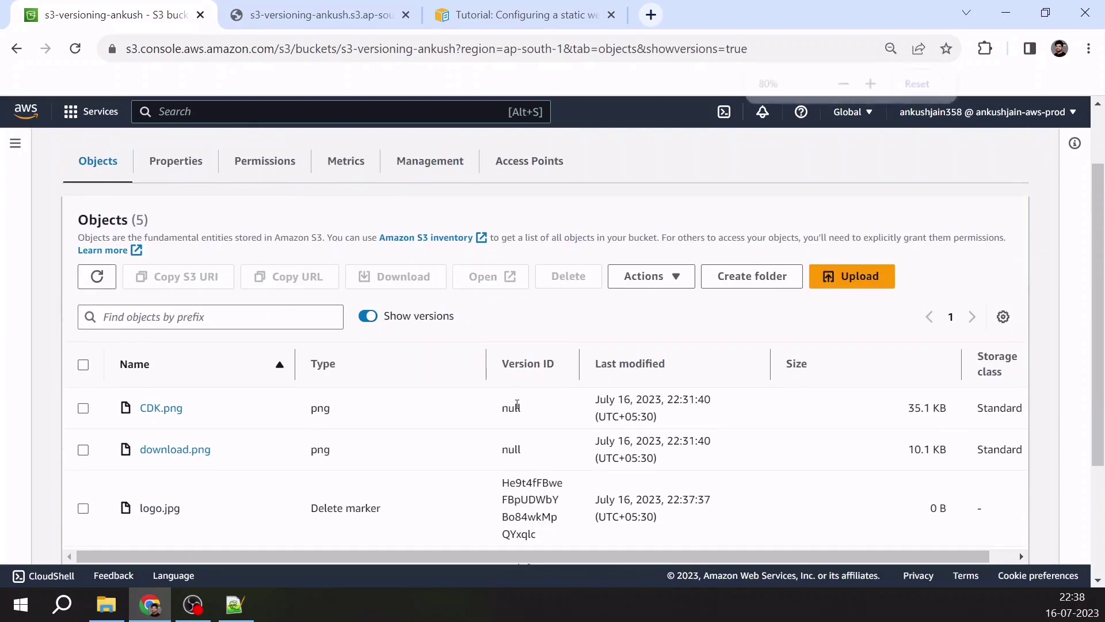
key("ctrl+minus")
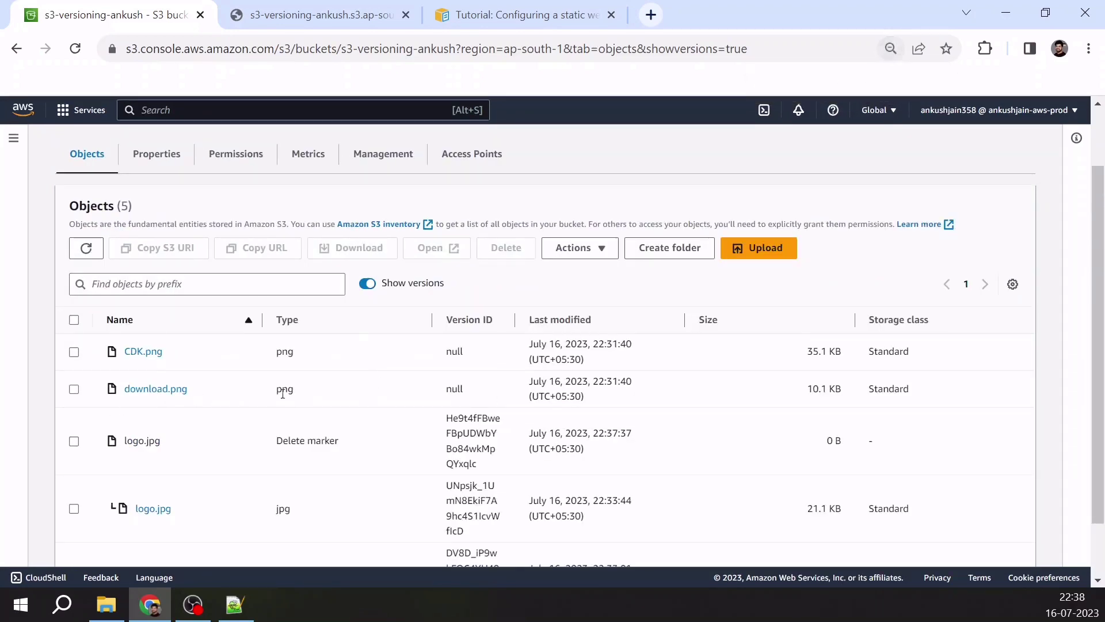
scroll(74, 441, "down", 1)
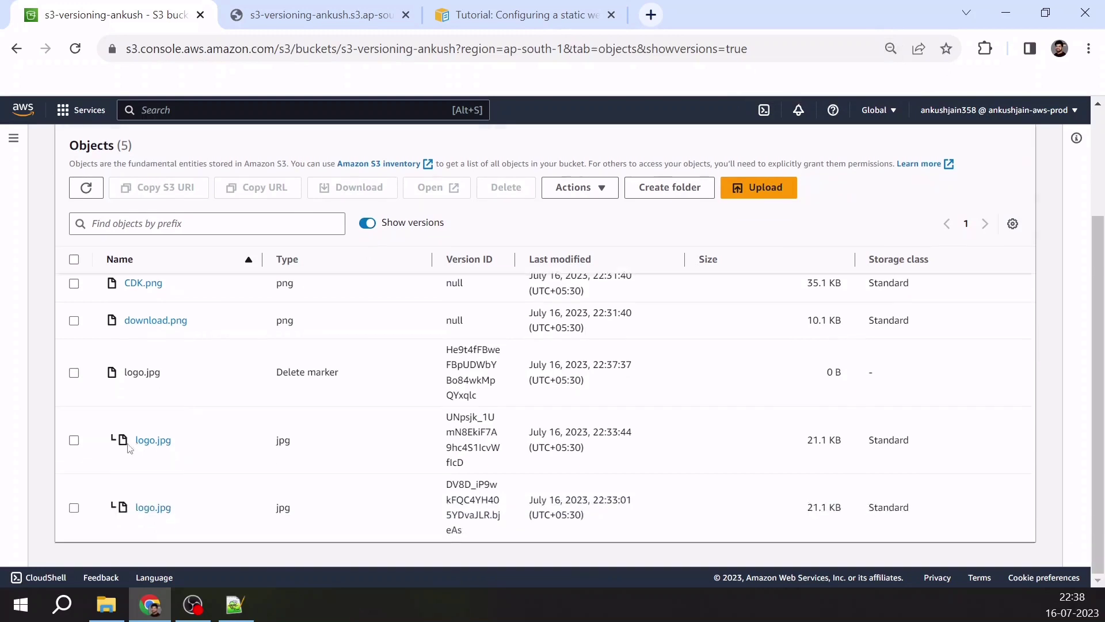
left_click(74, 372)
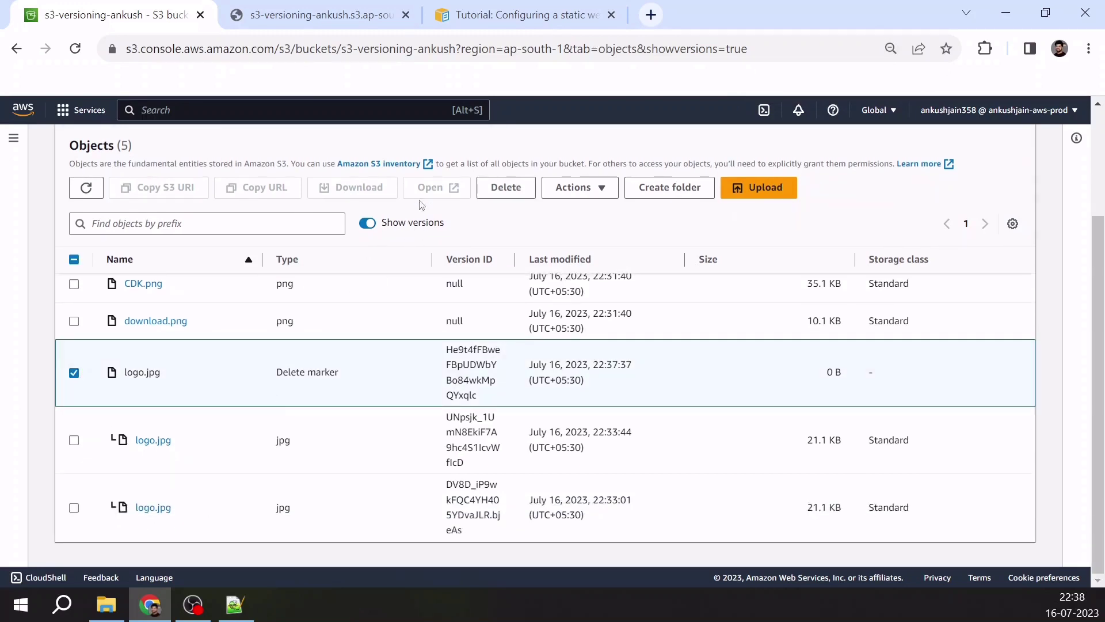
left_click(519, 191)
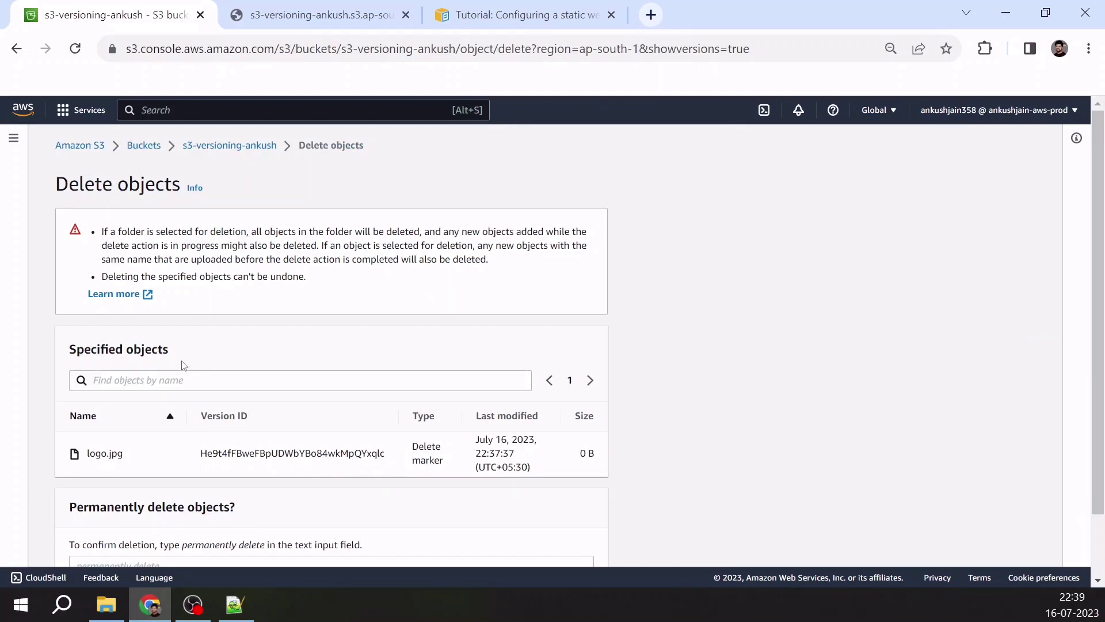
scroll(254, 360, "down", 2)
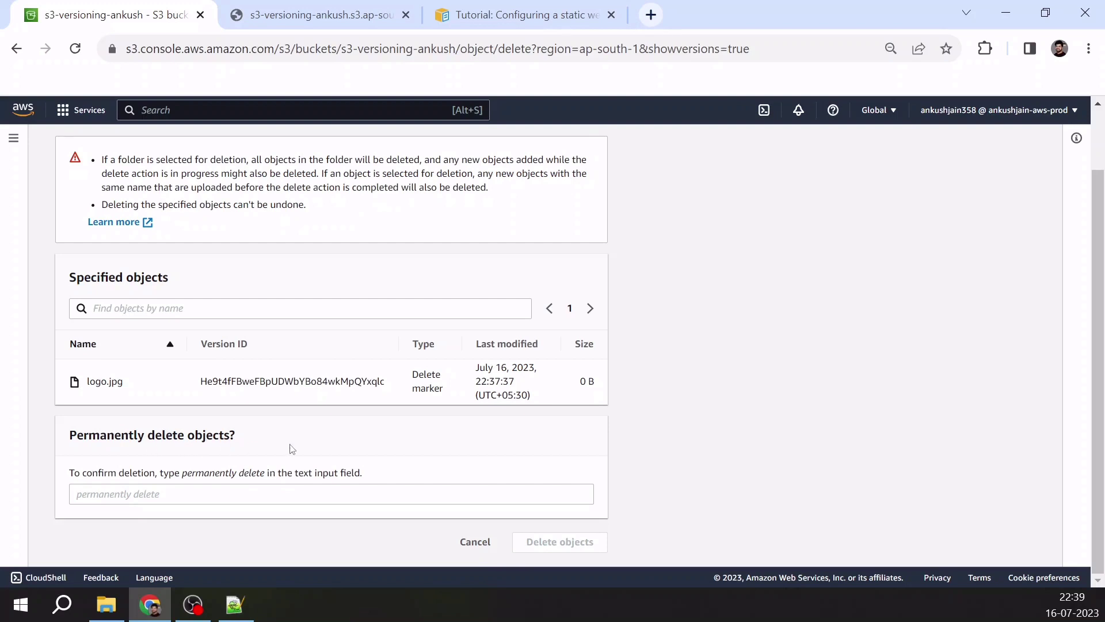
left_click_drag(183, 477, 267, 477)
key("ctrl+c")
left_click(242, 489)
key("ctrl+v")
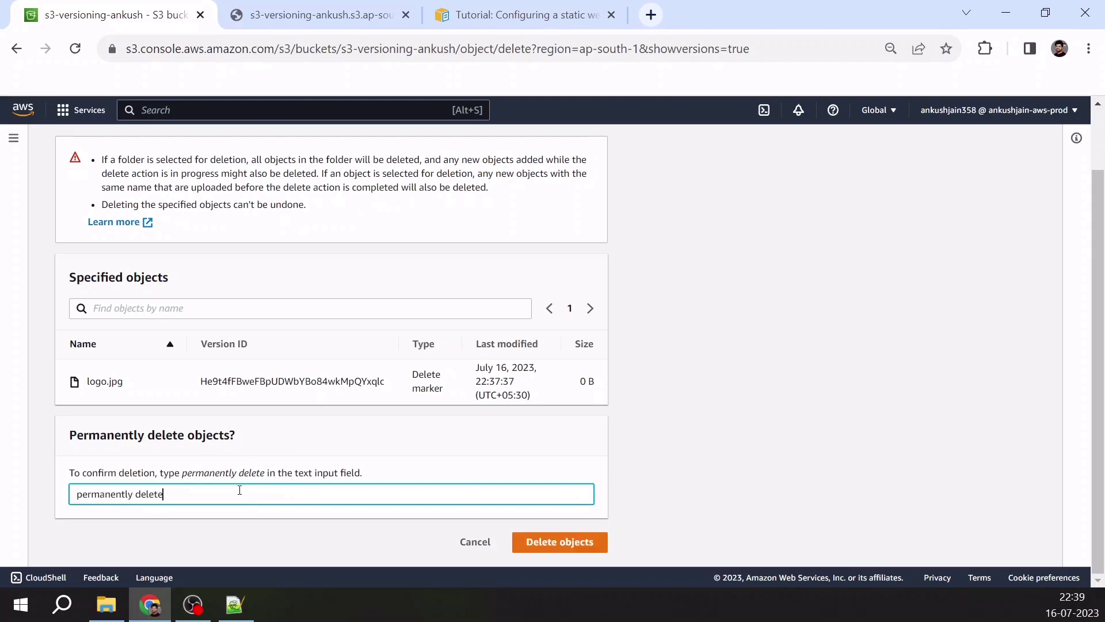
left_click(585, 548)
Review the deletion status page, close it, and hide object versions in the bucket's object list
scroll(599, 512, "down", 1)
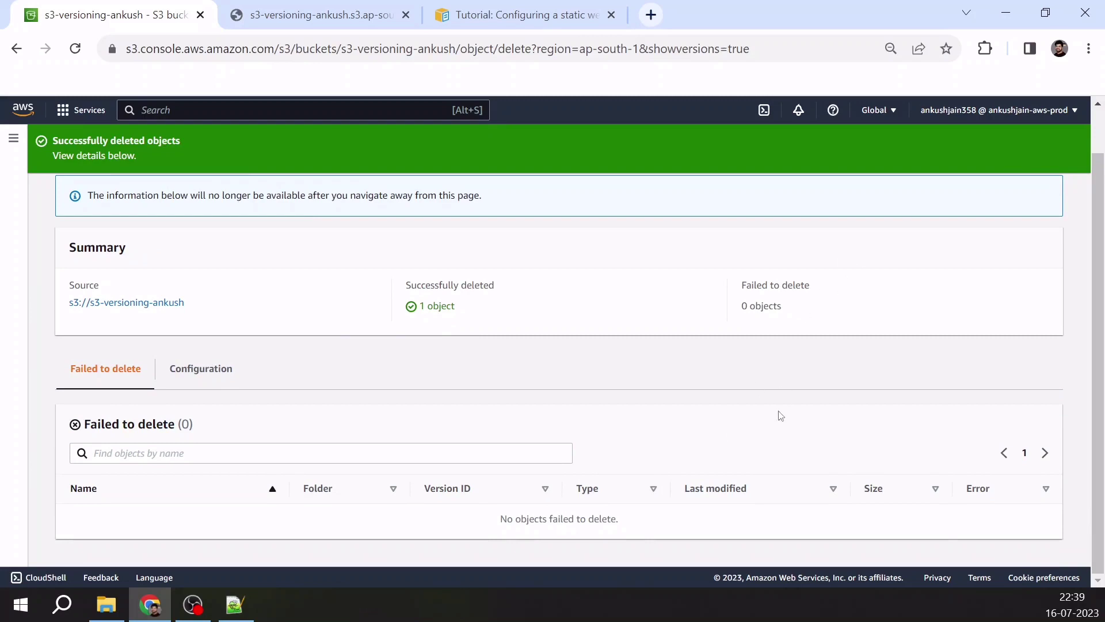
scroll(673, 472, "up", 1)
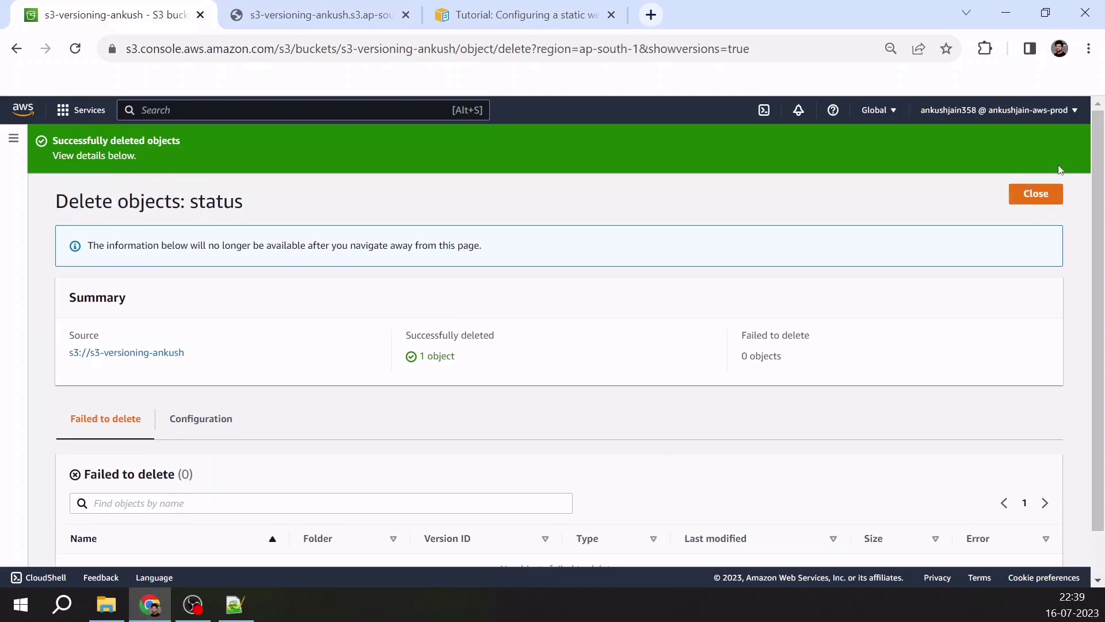
left_click(1036, 194)
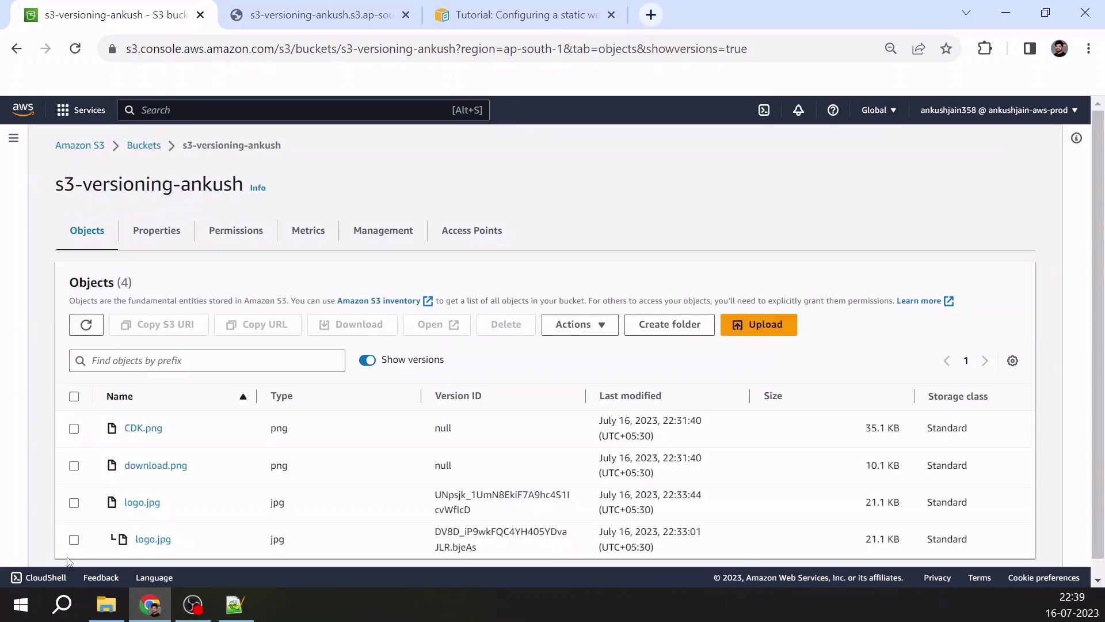
left_click(365, 362)
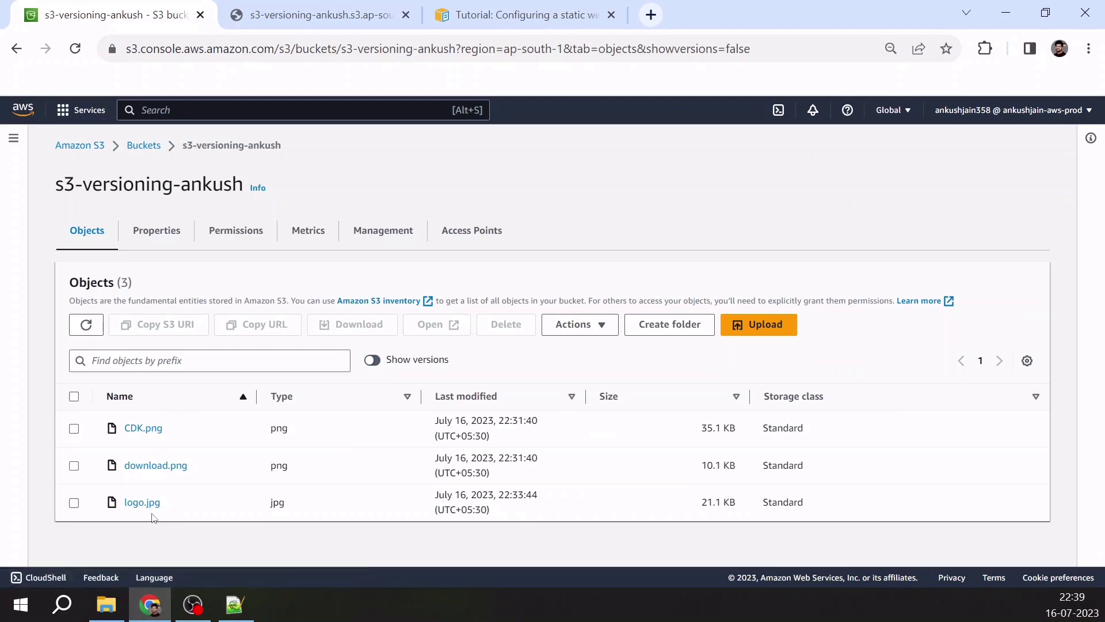
Reload the logo.jpg object URL to test access after removing the delete marker, and return to the bucket
left_click(258, 5)
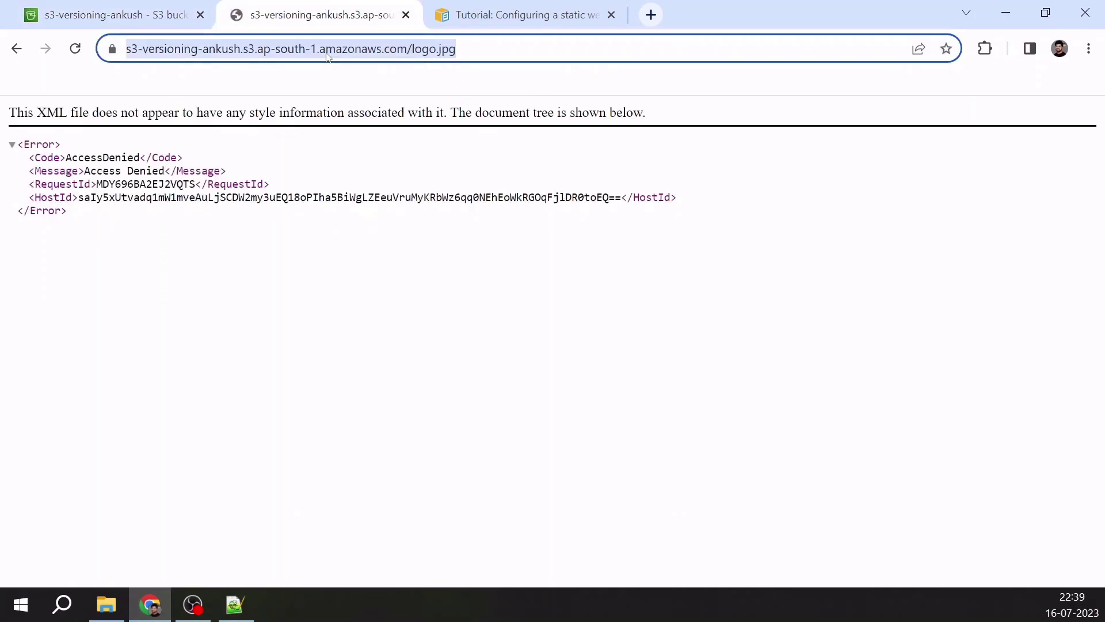
key("Return")
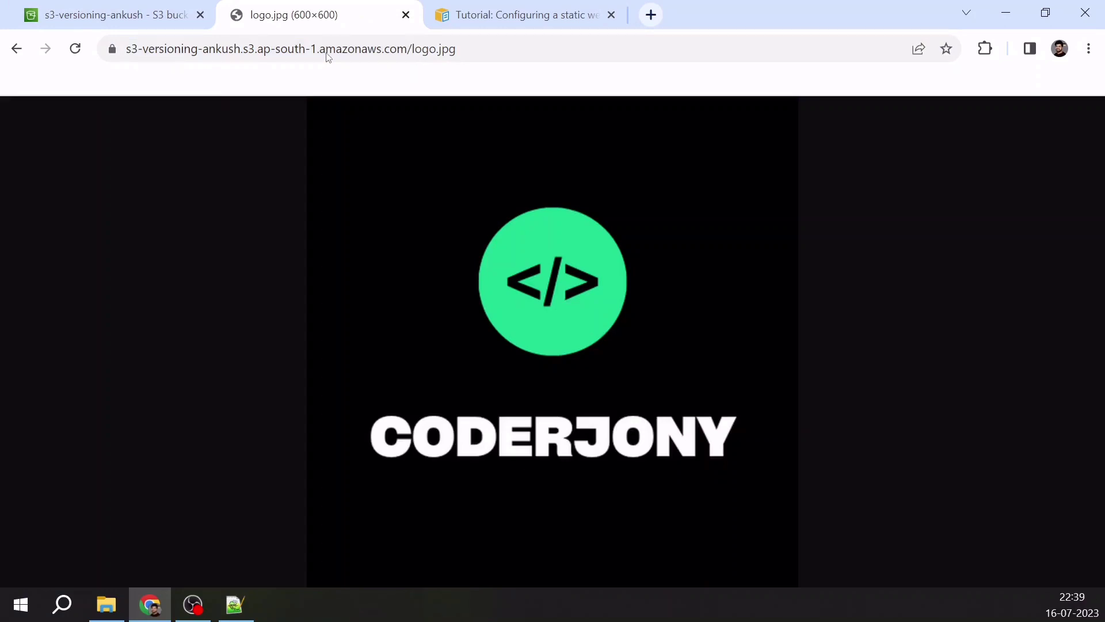
left_click(157, 5)
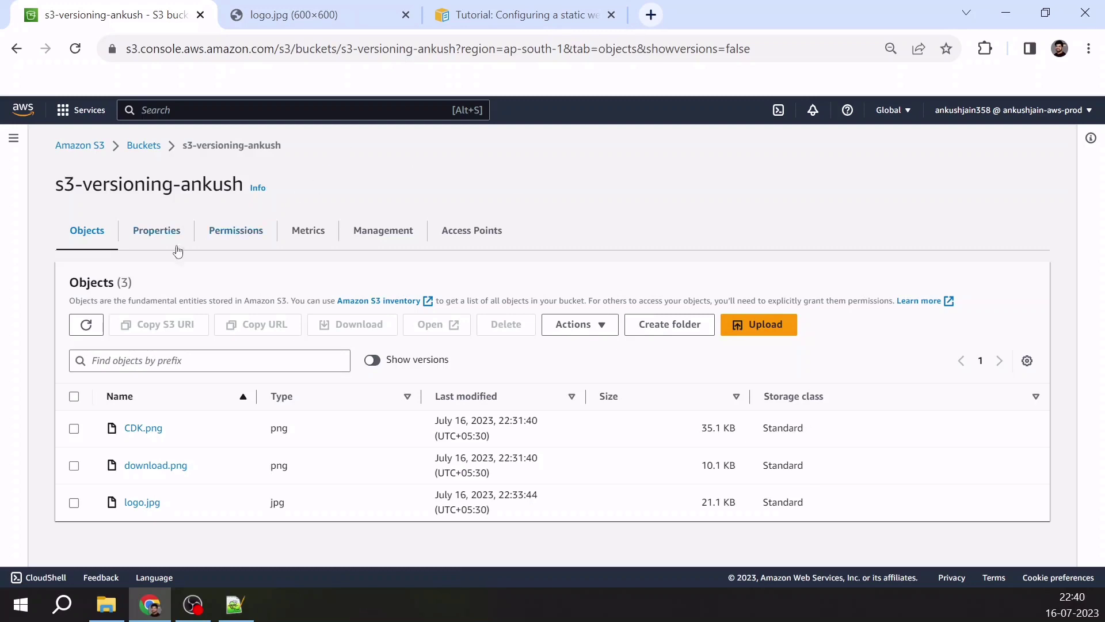
Set Bucket Versioning to Suspend in the bucket's properties, acknowledge the outcomes, and save the changes
left_click(154, 231)
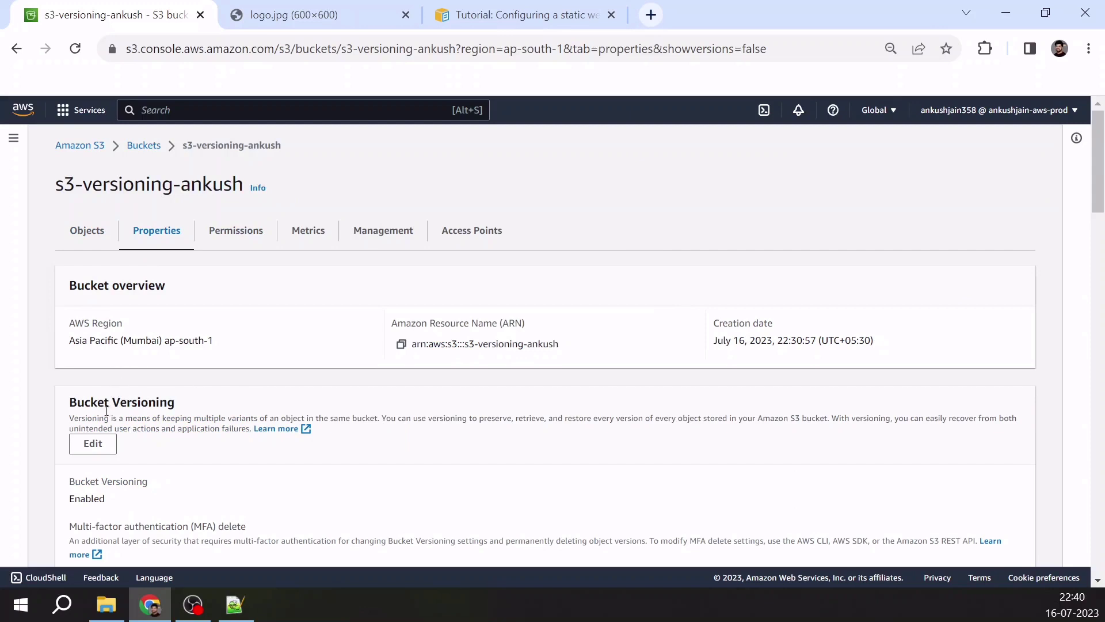
left_click(93, 444)
left_click(88, 325)
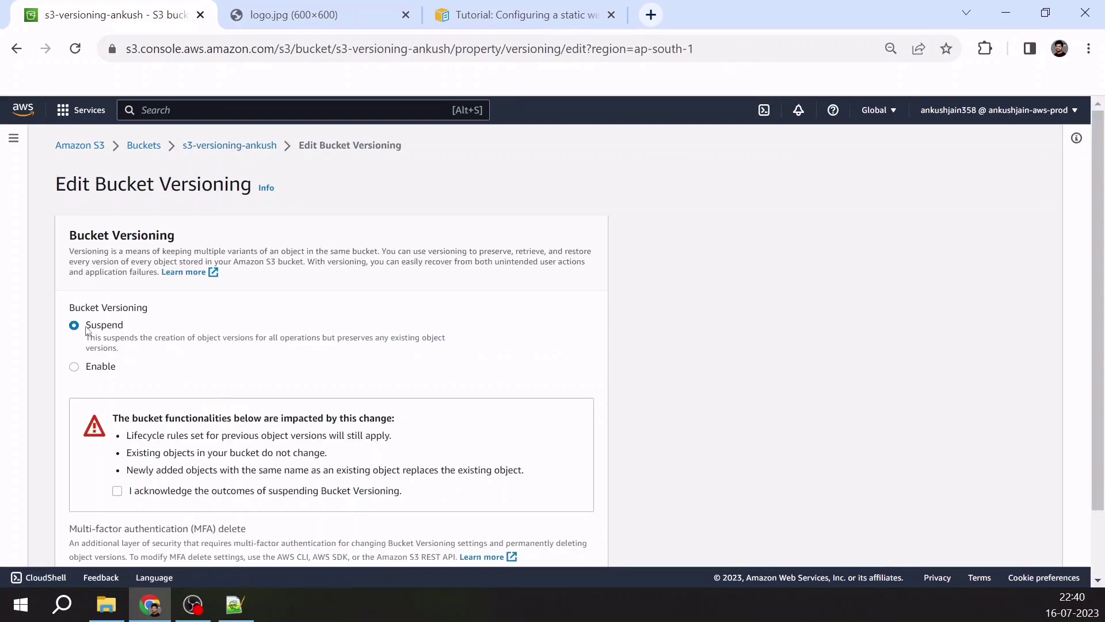
scroll(461, 452, "down", 2)
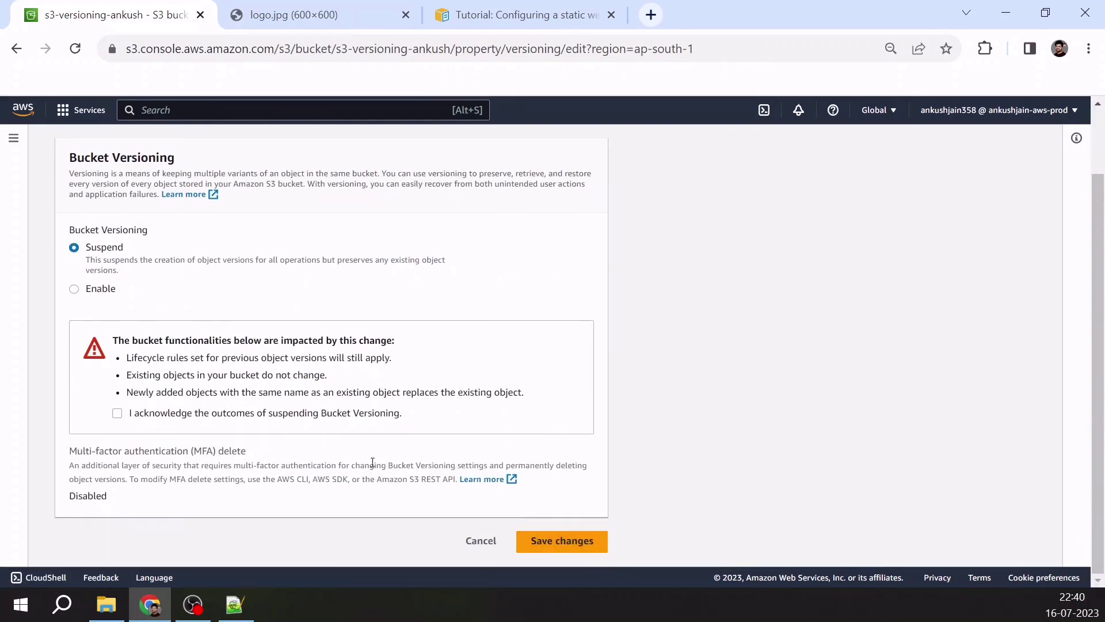
left_click(192, 418)
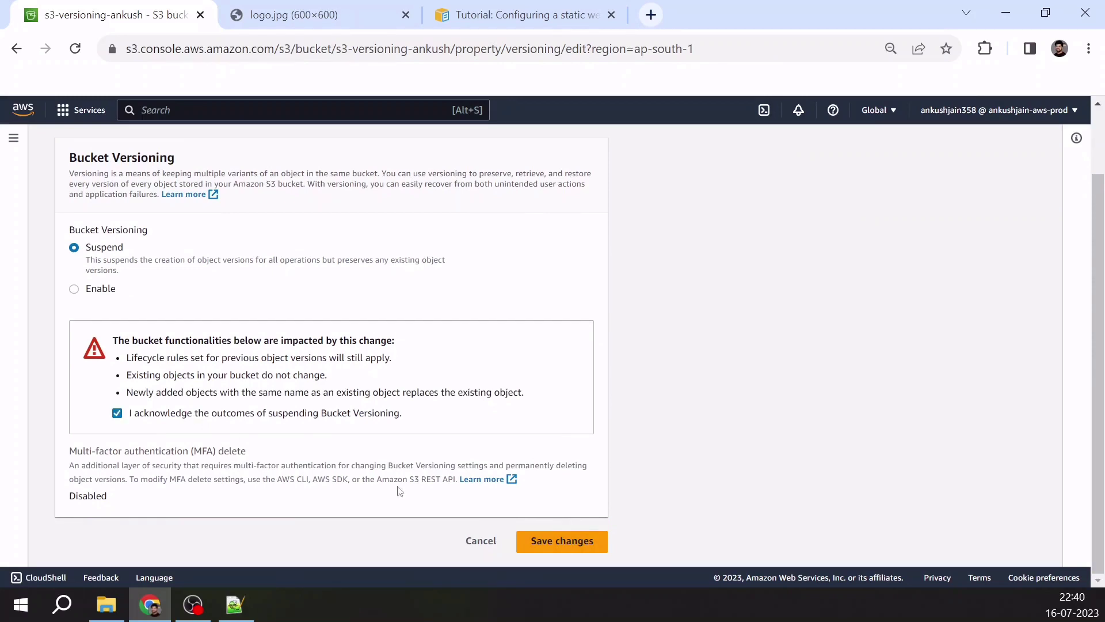
left_click(556, 543)
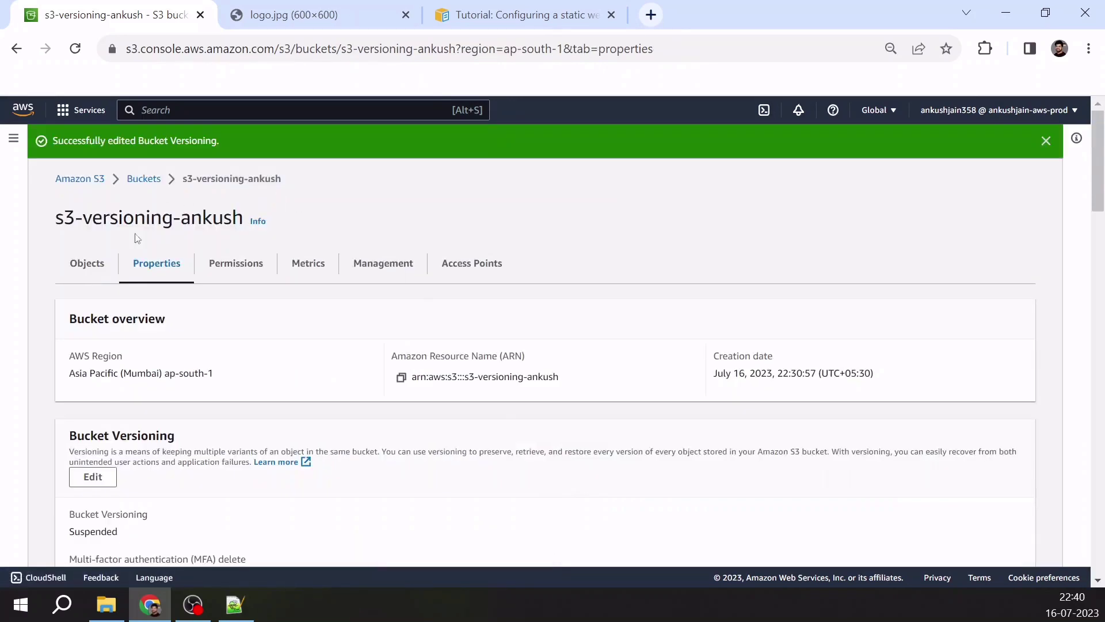
Return to the bucket's object list, show versions to examine the existing logo.jpg versions, and hide them again
left_click(93, 268)
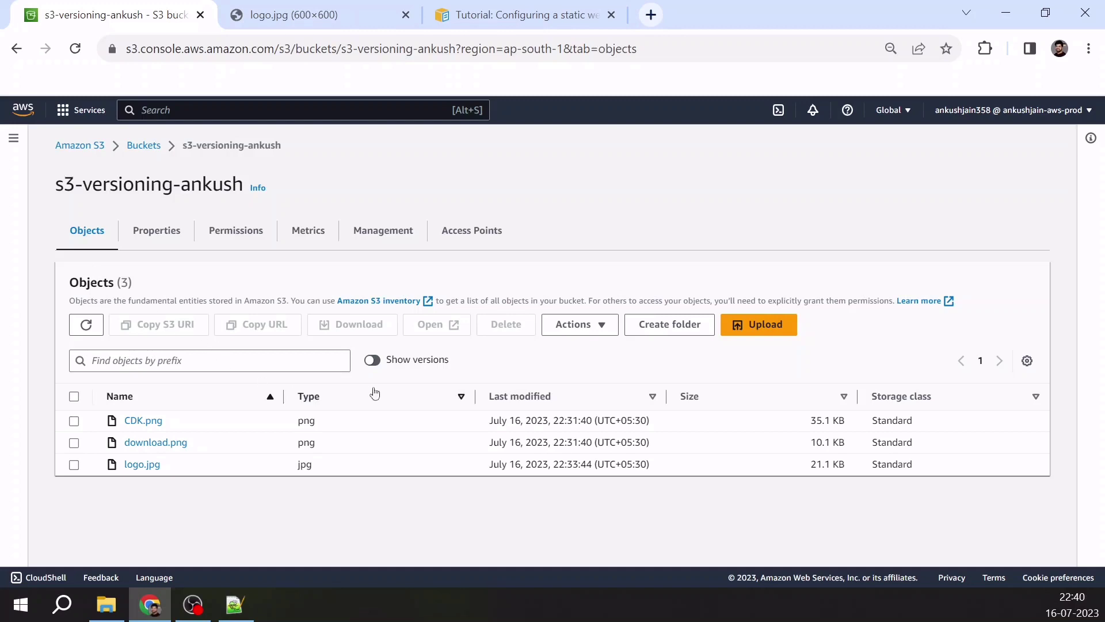
left_click(379, 360)
scroll(413, 353, "down", 1)
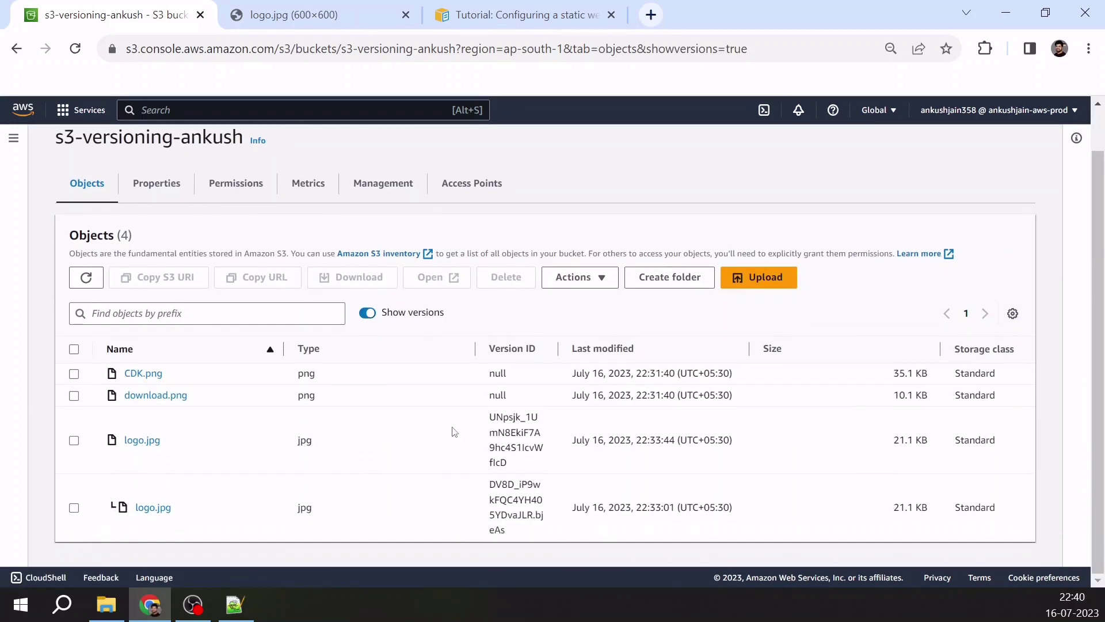
left_click(363, 312)
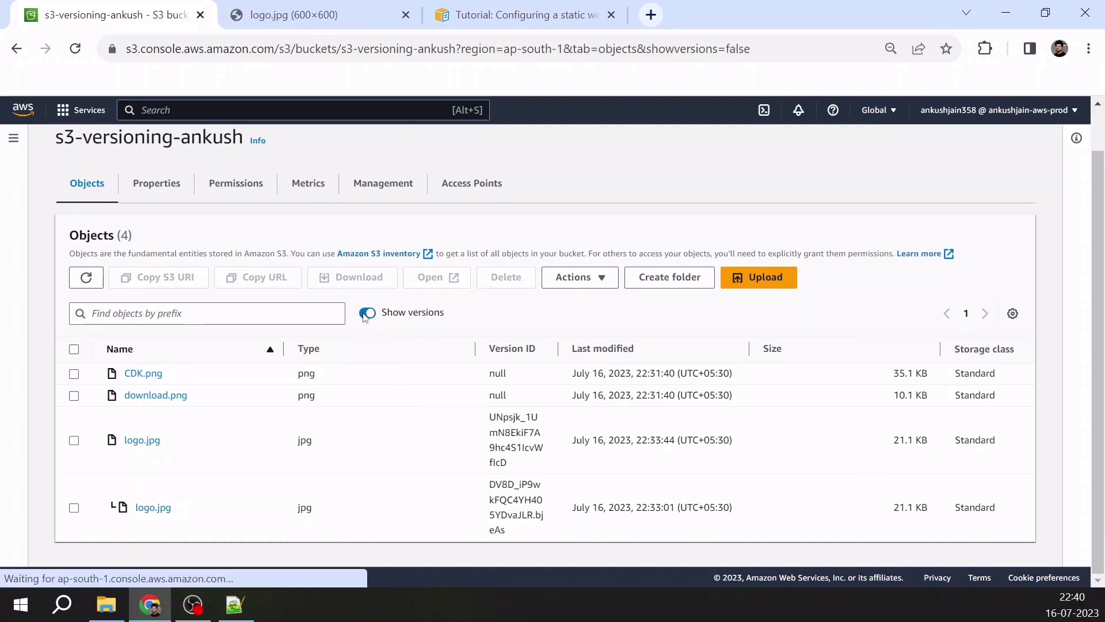